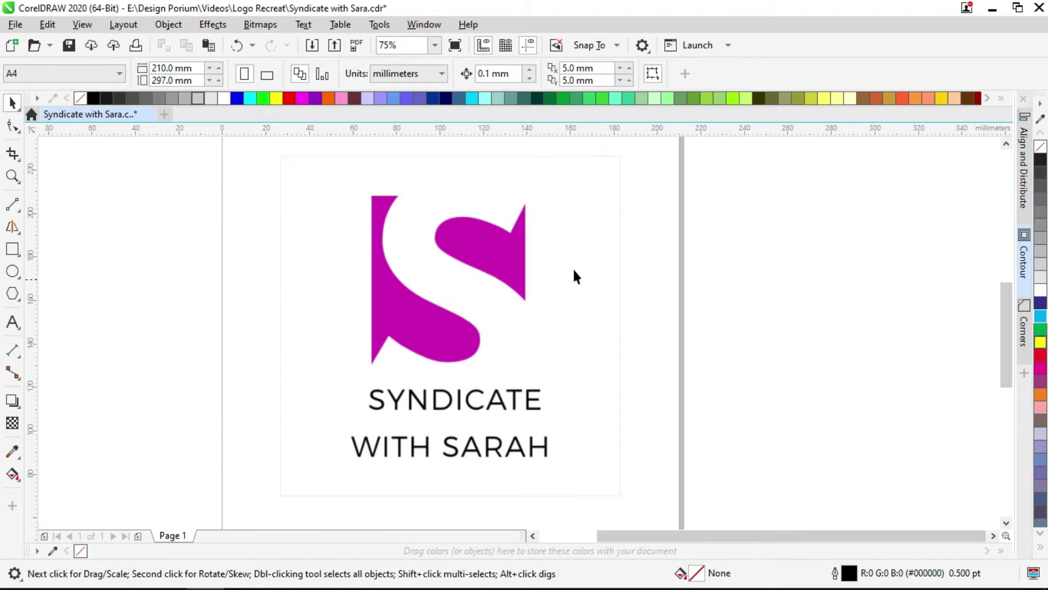
left_click_drag(566, 271, 471, 283)
left_click_drag(415, 248, 442, 273)
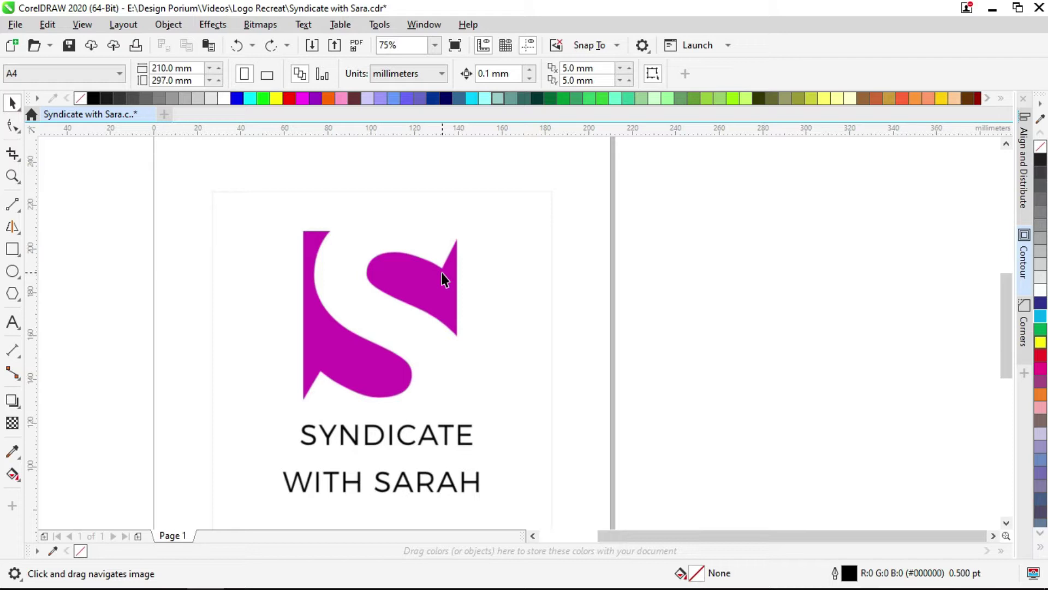
key("F2")
left_click_drag(280, 213, 524, 440)
scroll(458, 356, "down", 1)
left_click_drag(495, 334, 425, 339)
Convert the logo image to vector objects with an Outline Trace using the Detailed Logo type, with the automatic background colour removed
left_click(445, 325)
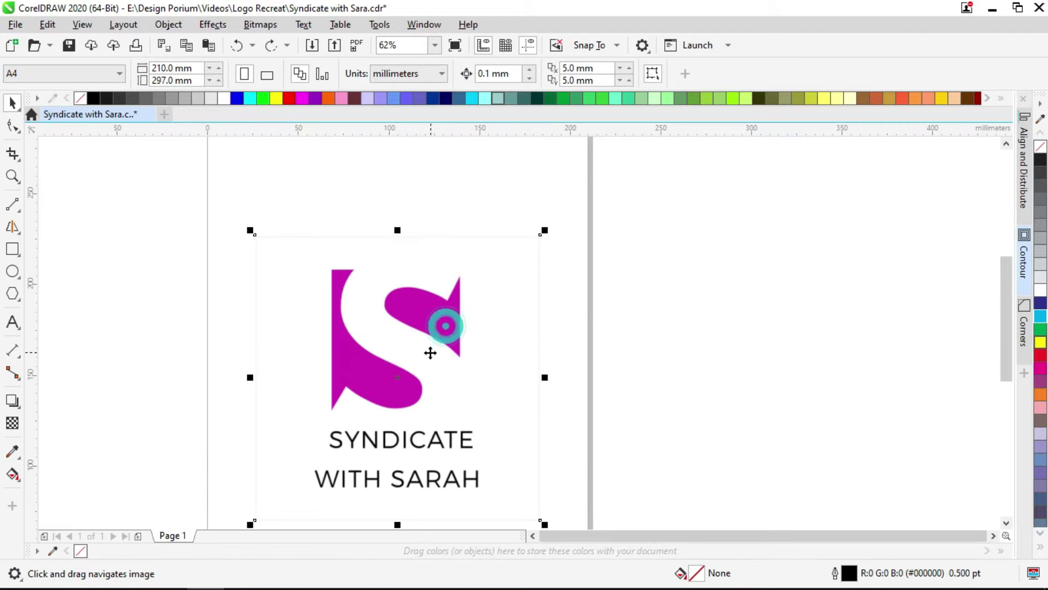
scroll(431, 353, "up", 1)
mouse_move(486, 258)
left_mouse_down()
mouse_move(471, 241)
mouse_move(469, 265)
left_mouse_up()
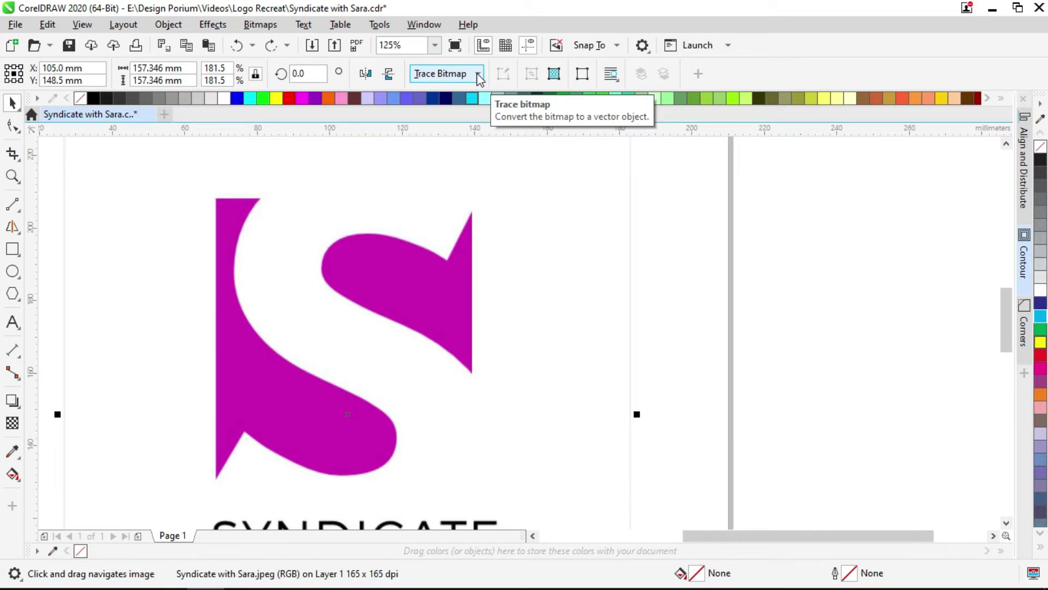
left_click(478, 75)
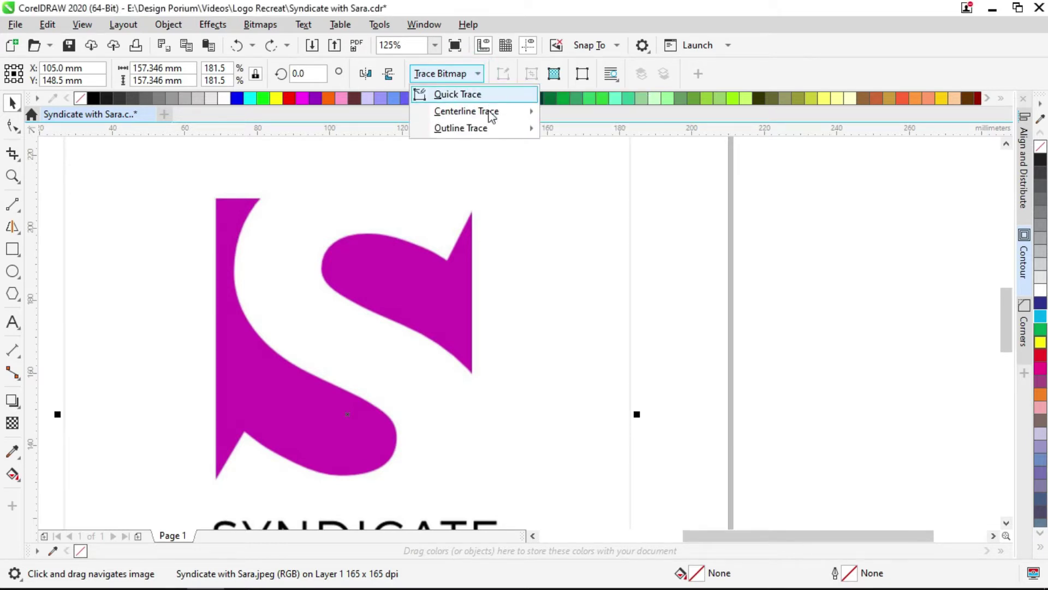
mouse_move(494, 129)
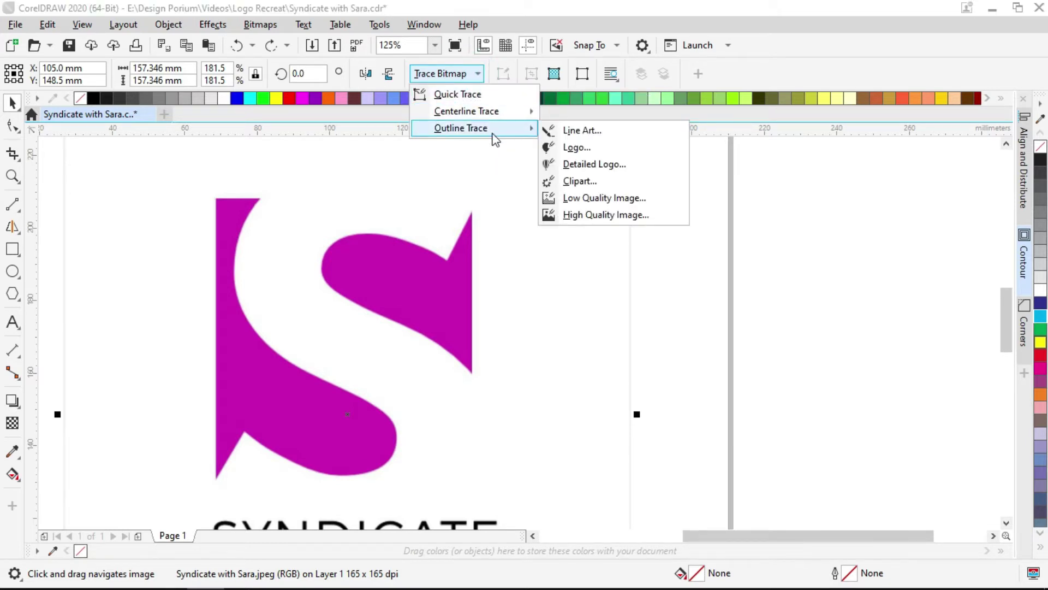
left_click(623, 166)
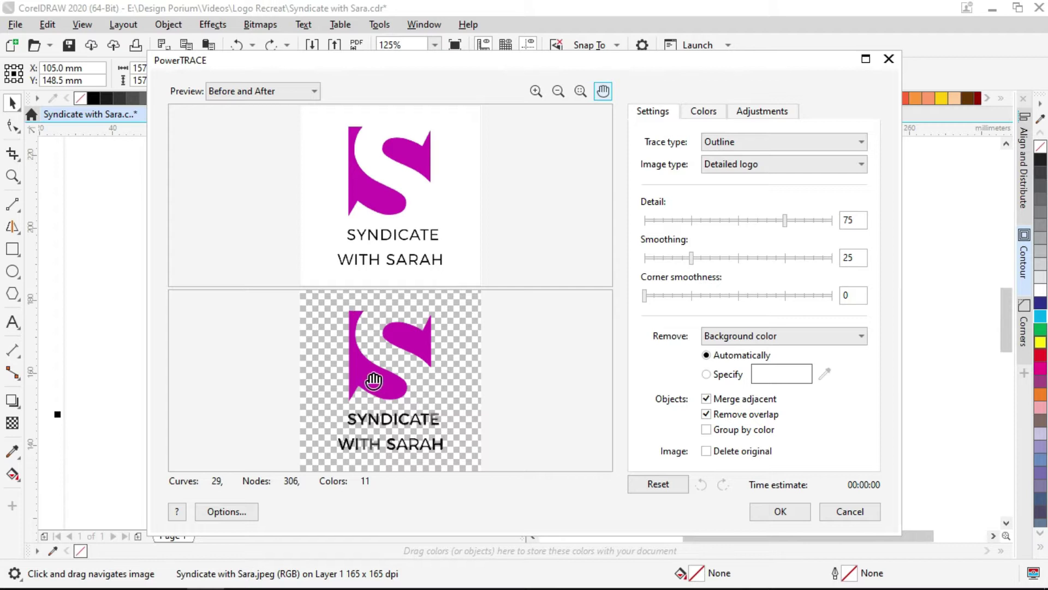
scroll(376, 373, "up", 2)
scroll(407, 329, "down", 3)
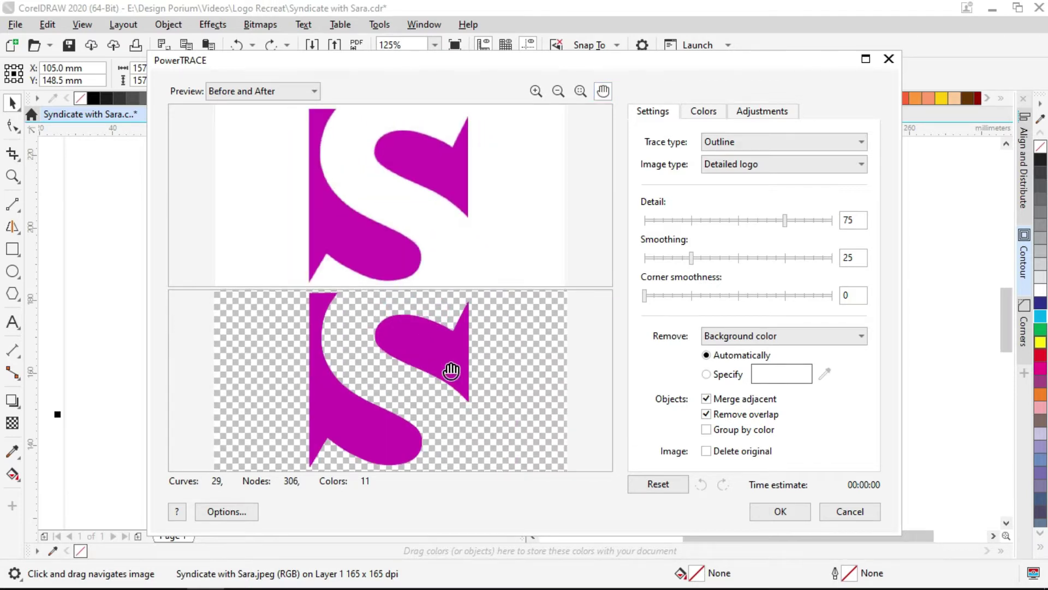
left_click(781, 511)
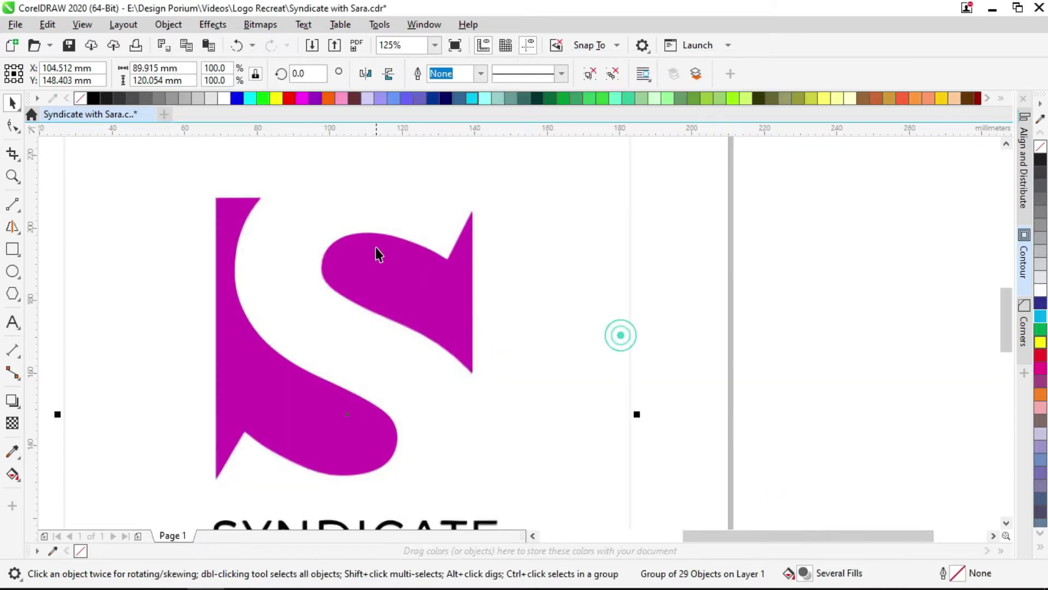
Move the original logo image out from under the traced copy and place it beside the traced logo
scroll(378, 250, "down", 2)
left_click(481, 276)
left_click_drag(499, 302, 730, 300)
left_click_drag(623, 298, 697, 300)
Ungroup the traced logo into its separate curves
left_click(356, 262)
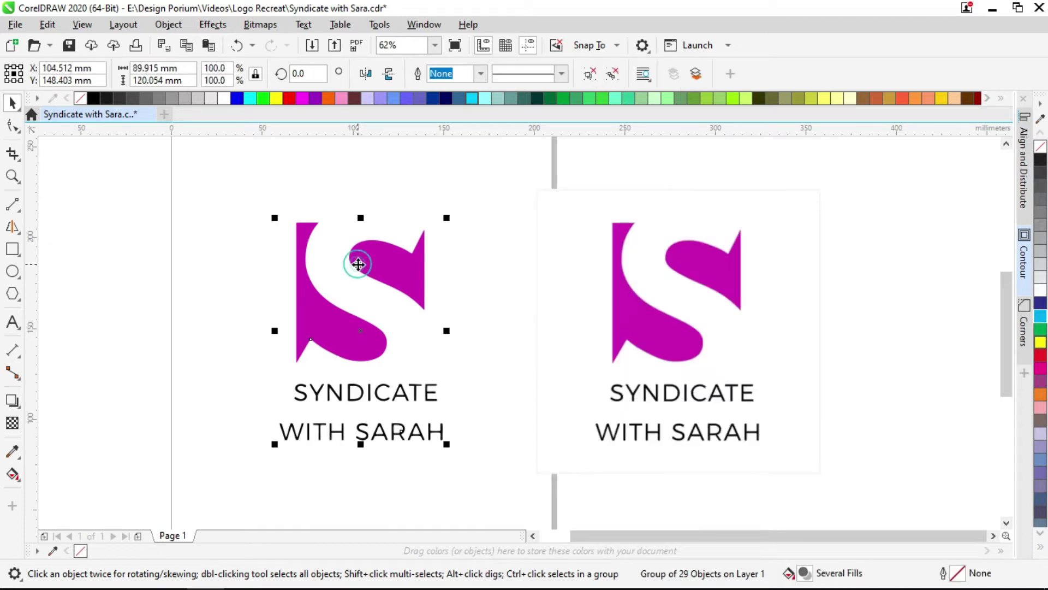
scroll(375, 255, "up", 2)
scroll(439, 253, "down", 2)
key("Escape")
left_click(439, 253)
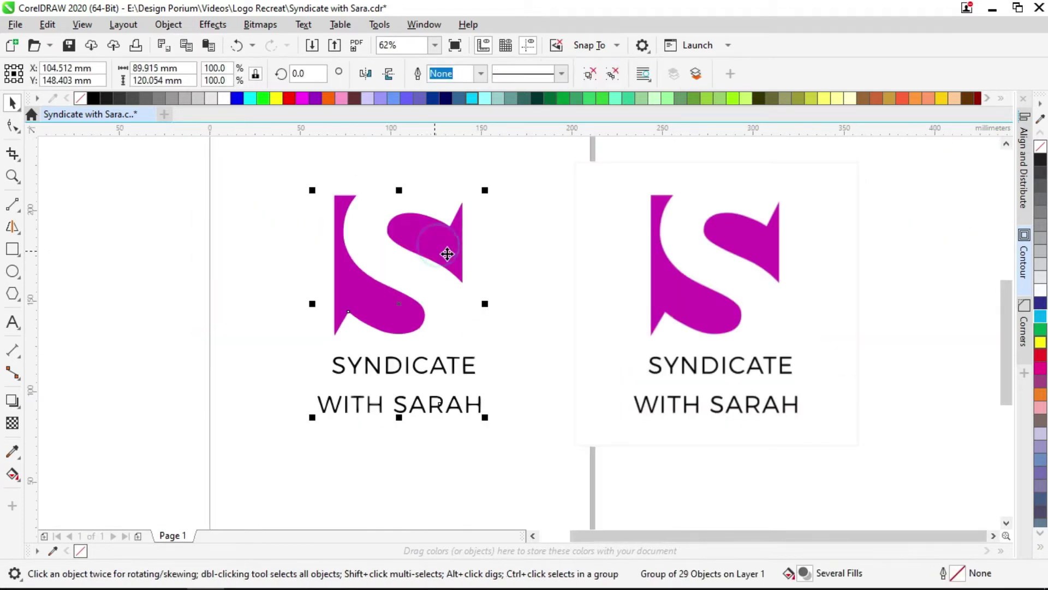
left_click(621, 74)
Delete the original JPEG logo image, keeping only the traced version
left_click(683, 198)
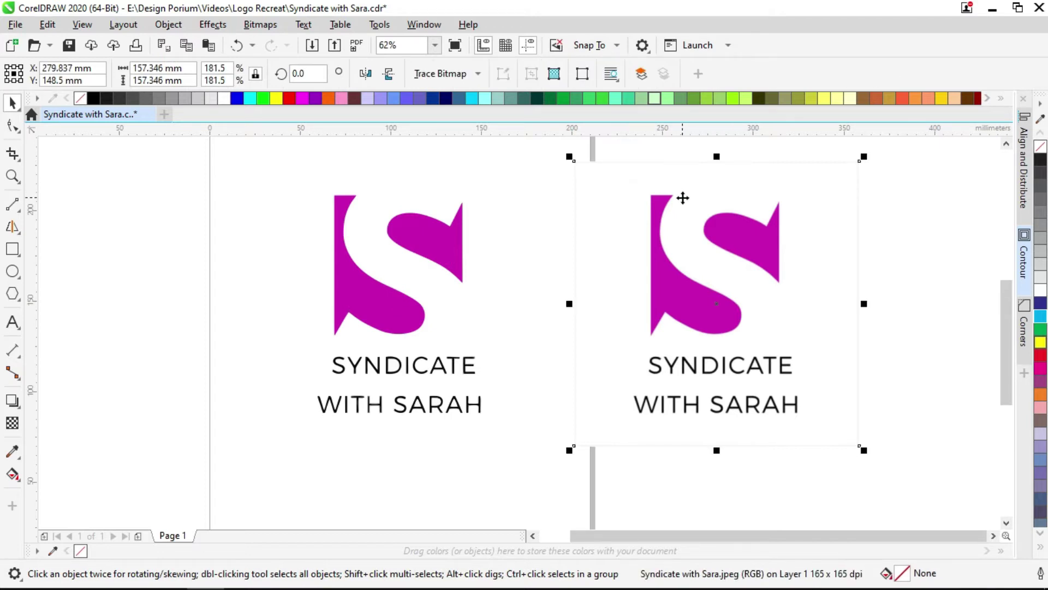
key("Delete")
left_click_drag(585, 256, 686, 271)
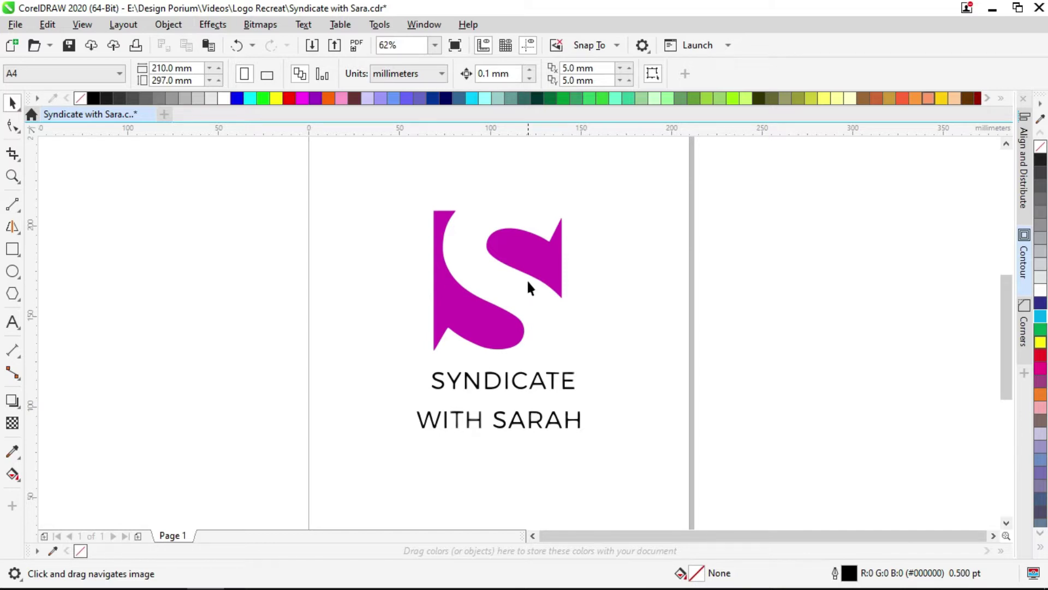
Examine the separate upper and lower pieces of the traced S symbol up close
left_click(541, 271)
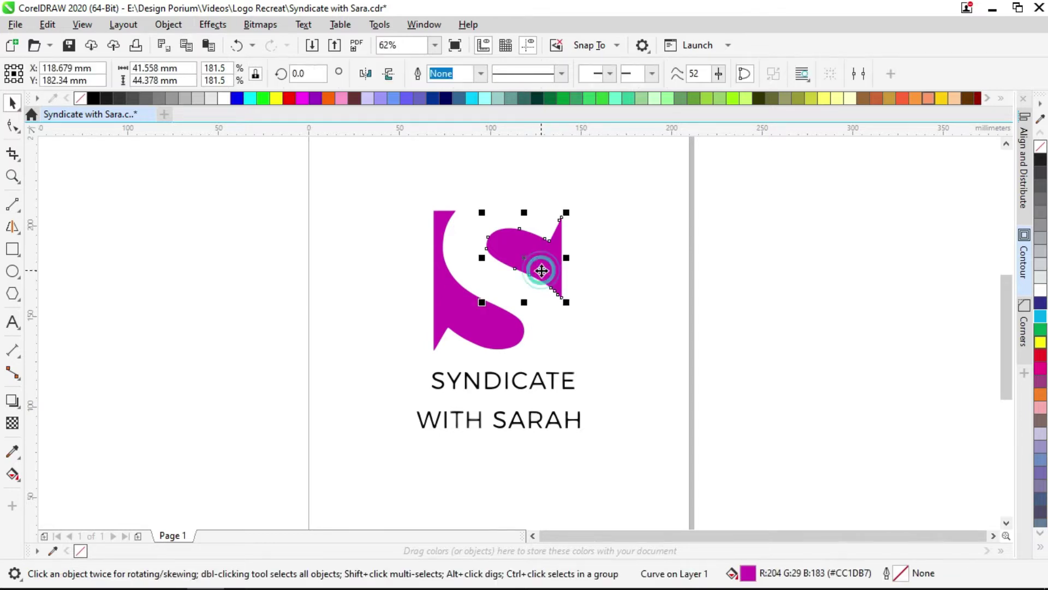
scroll(541, 270, "up", 3)
left_click_drag(473, 223, 474, 236)
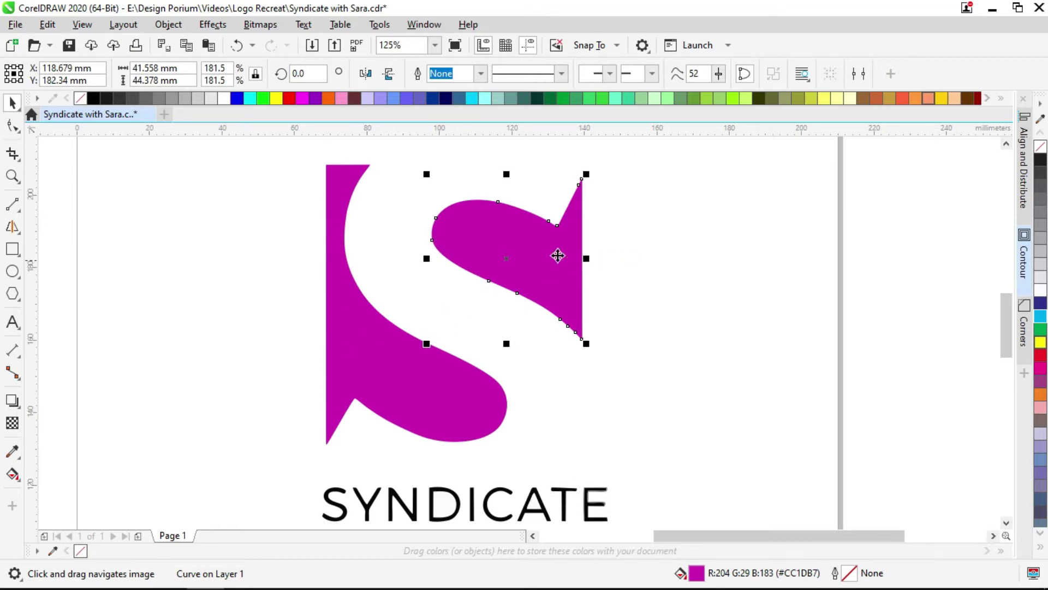
scroll(557, 254, "down", 3)
left_click(596, 279)
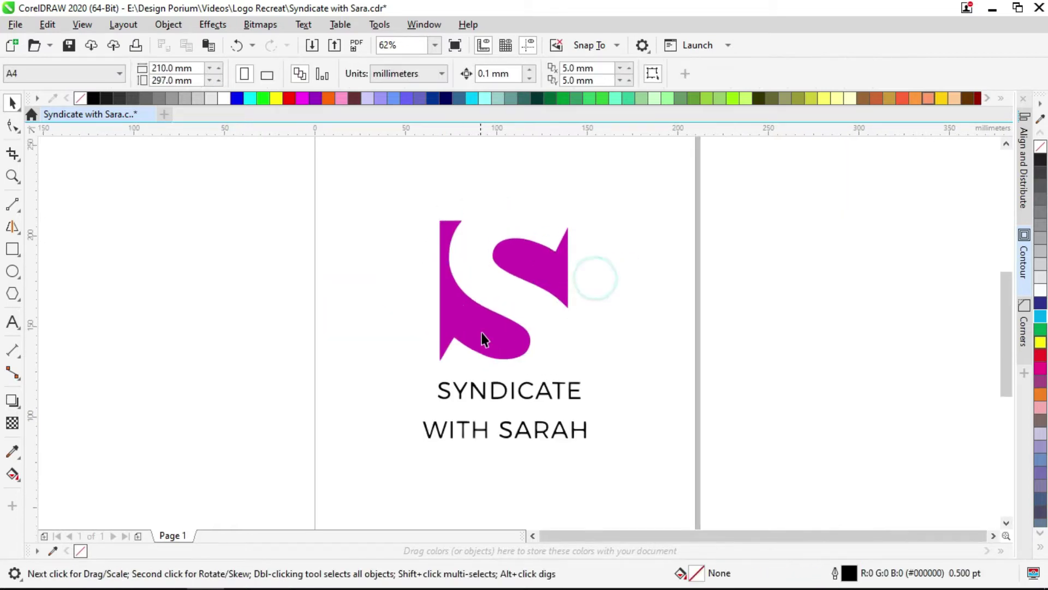
scroll(482, 334, "up", 1)
left_click(503, 304)
left_click(586, 284)
left_click_drag(558, 295, 512, 381)
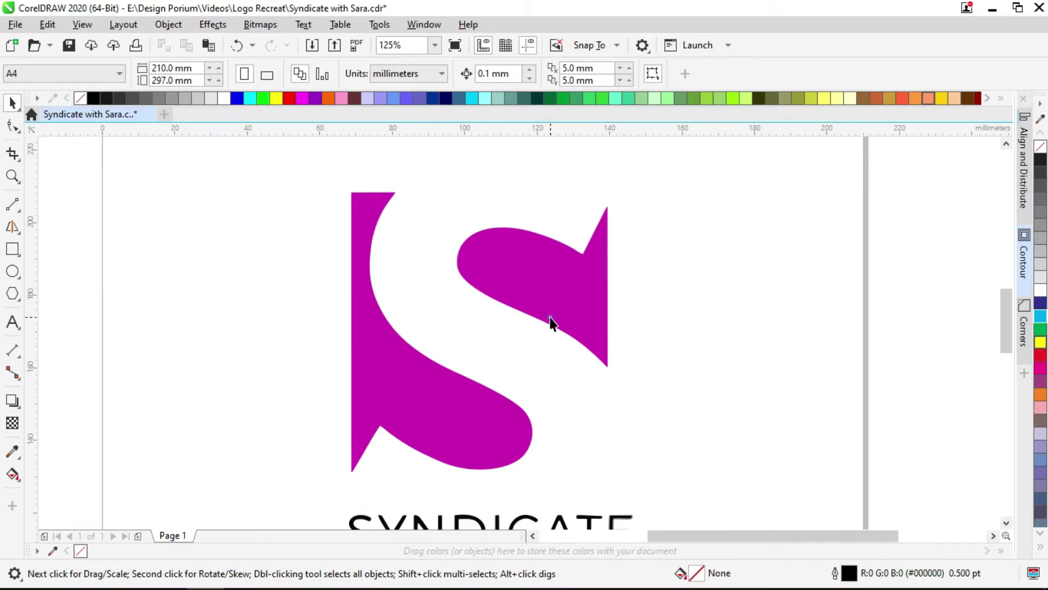
Recolour the upper piece of the S symbol with a darker purple uniform fill, #8C0F7D
left_click(562, 310)
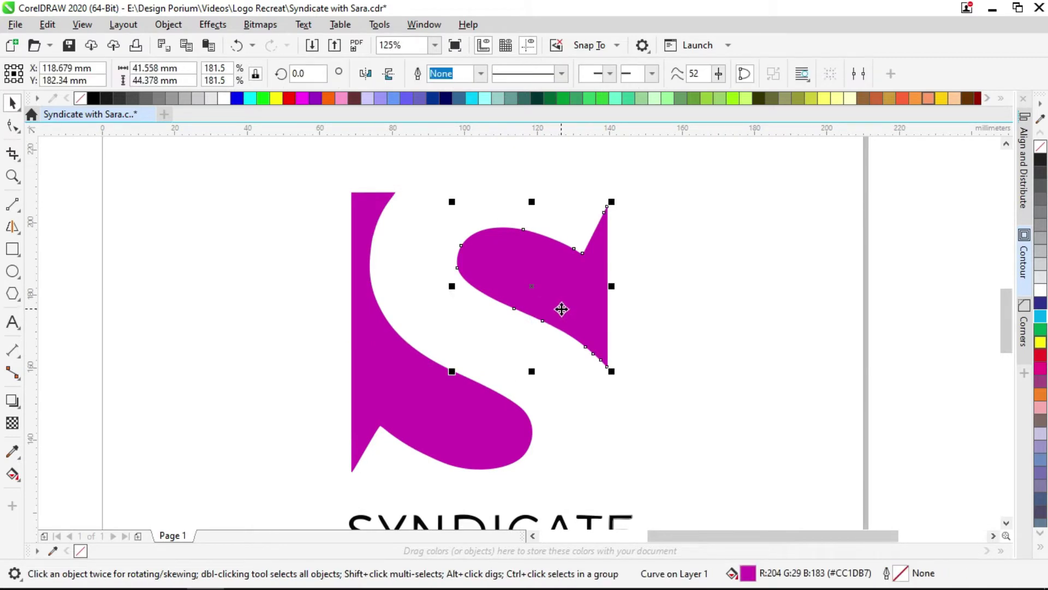
double_click(748, 573)
left_click_drag(528, 85, 778, 56)
left_click_drag(742, 202, 747, 246)
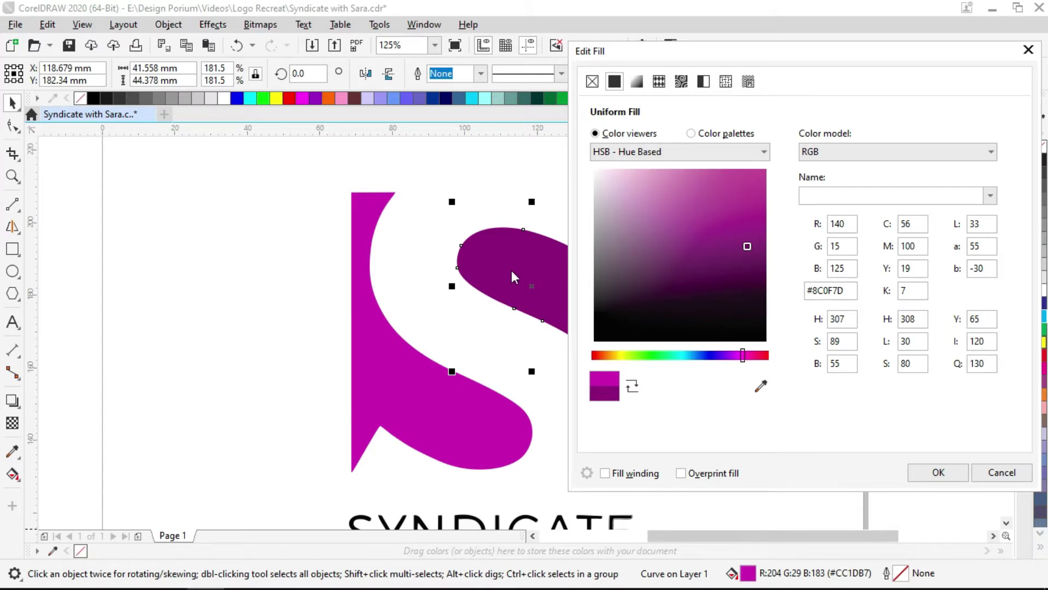
left_click(938, 473)
scroll(703, 320, "down", 2)
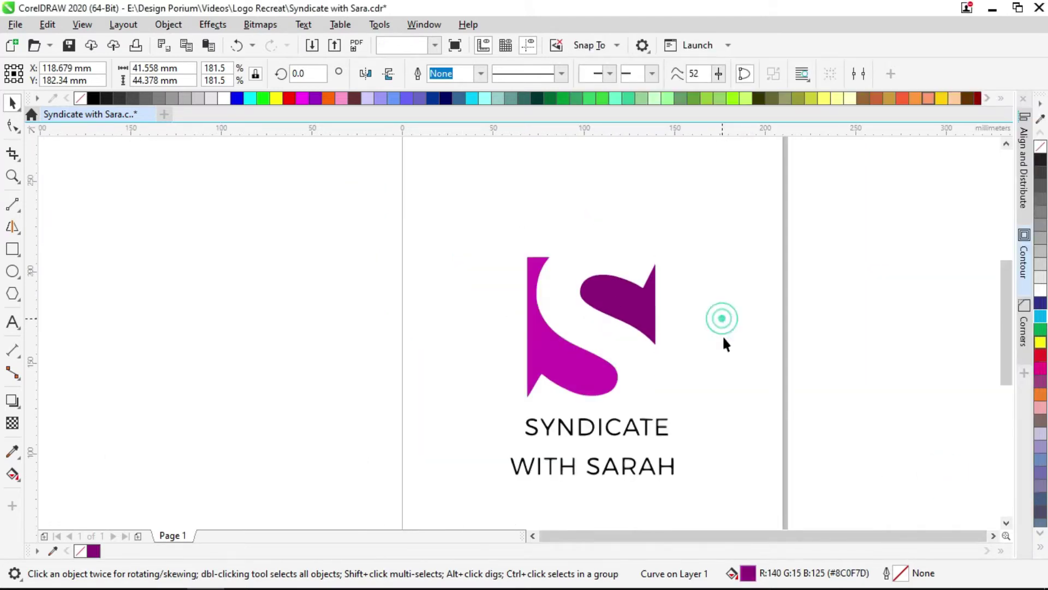
left_click_drag(726, 336, 695, 296)
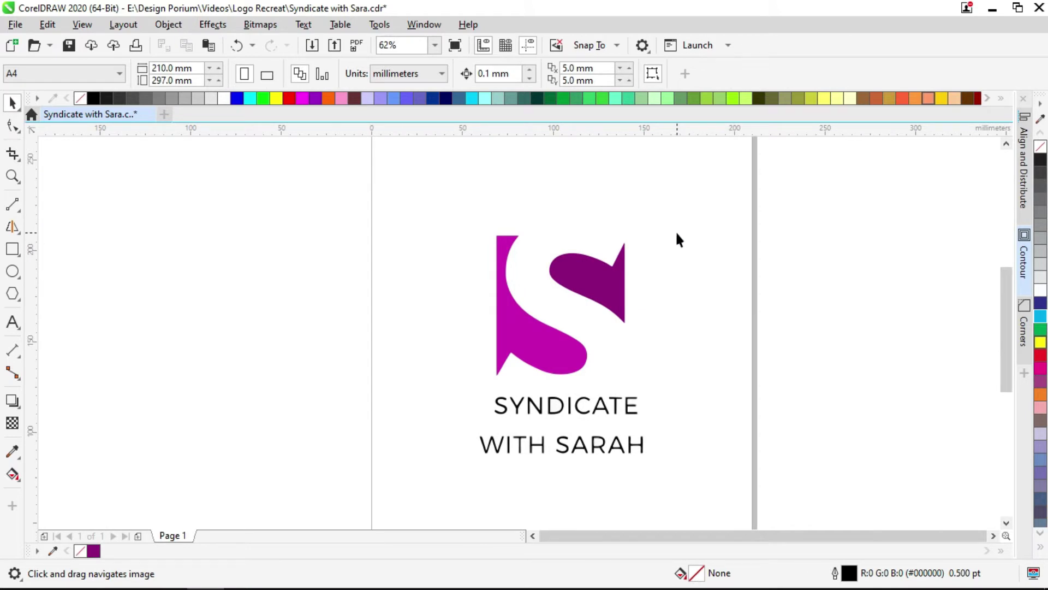
scroll(676, 230, "up", 2)
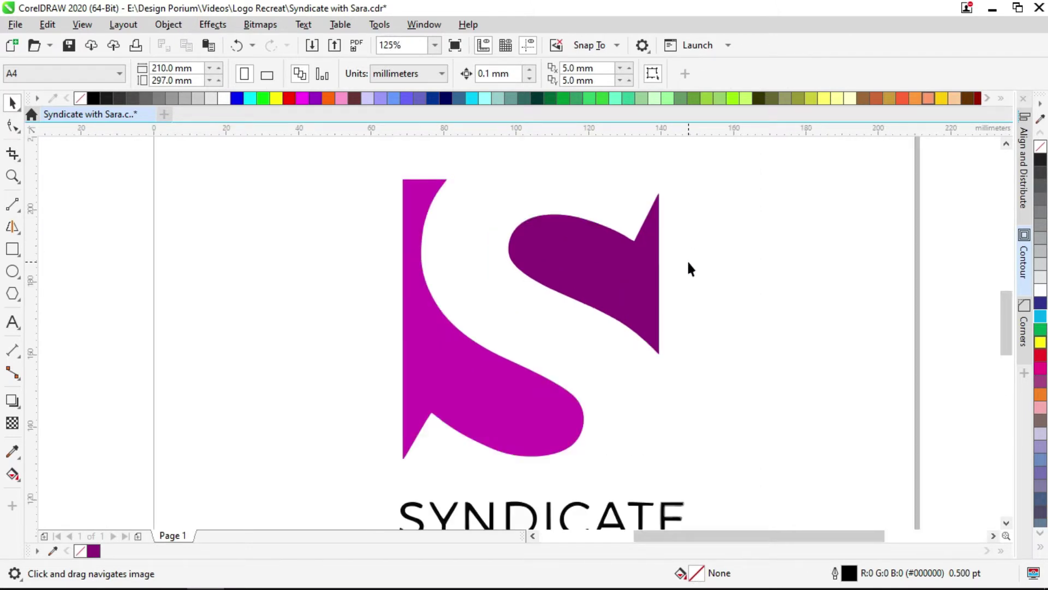
scroll(687, 260, "down", 2)
scroll(696, 227, "down", 2)
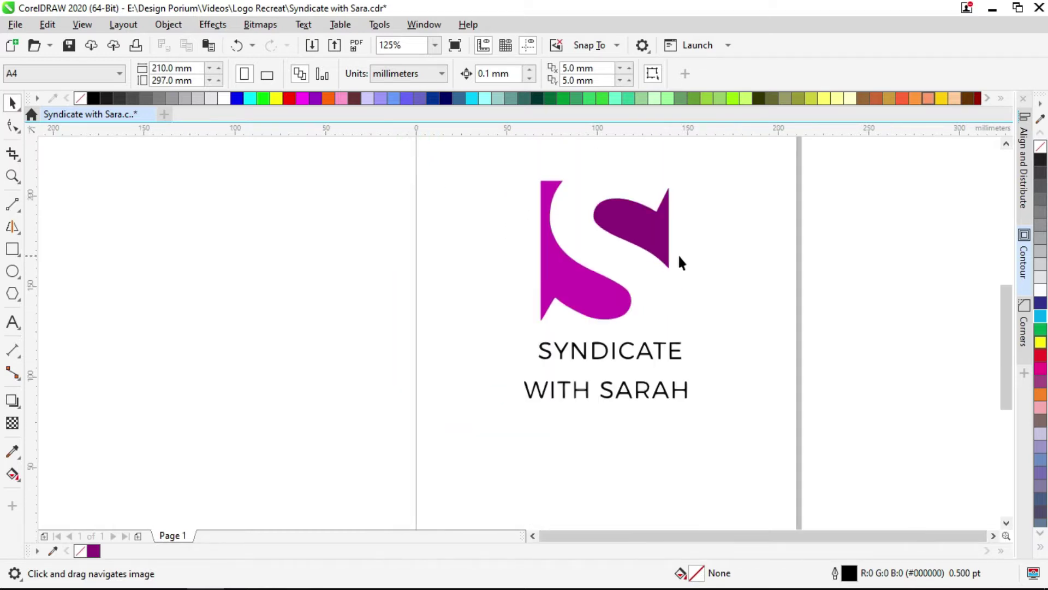
left_click_drag(732, 354, 479, 455)
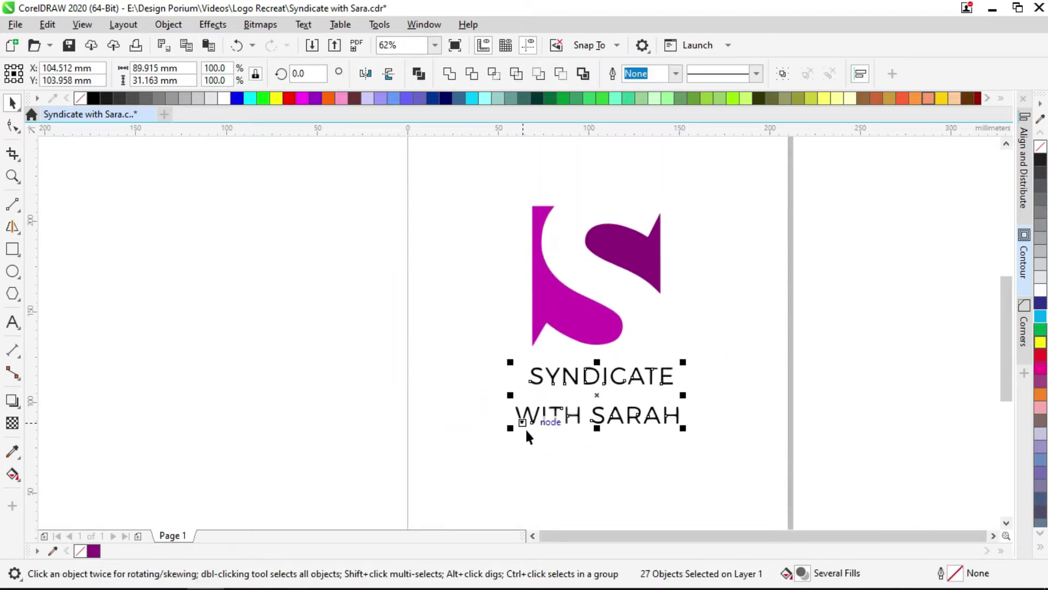
left_click(628, 439)
Add artistic text reading "SYNDICATE WITH SARA" below the traced lettering, in 24 pt Arial
scroll(628, 439, "up", 2)
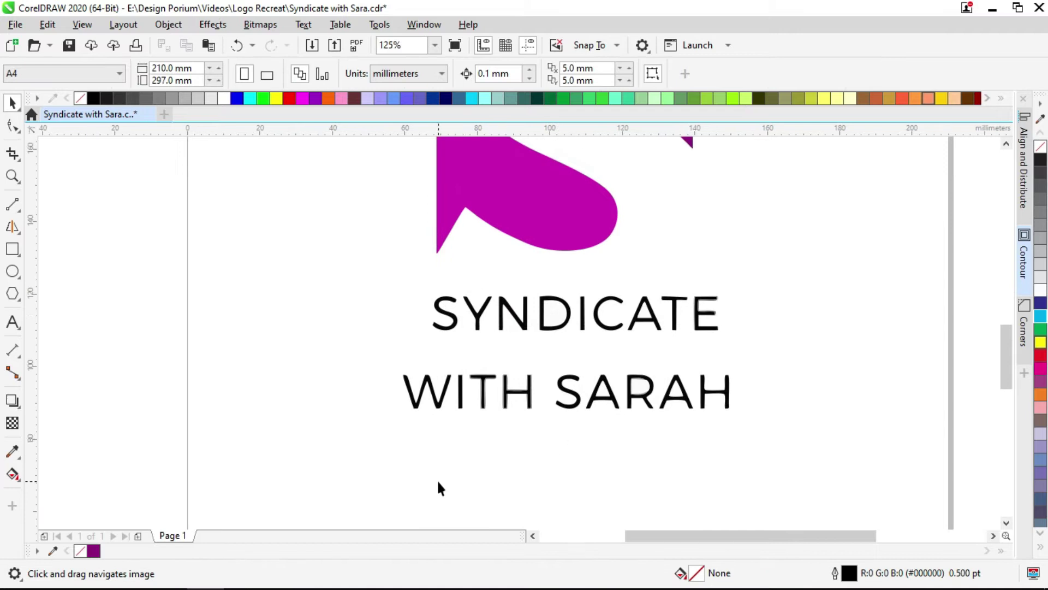
left_click(12, 322)
left_click(55, 322)
left_click(335, 461)
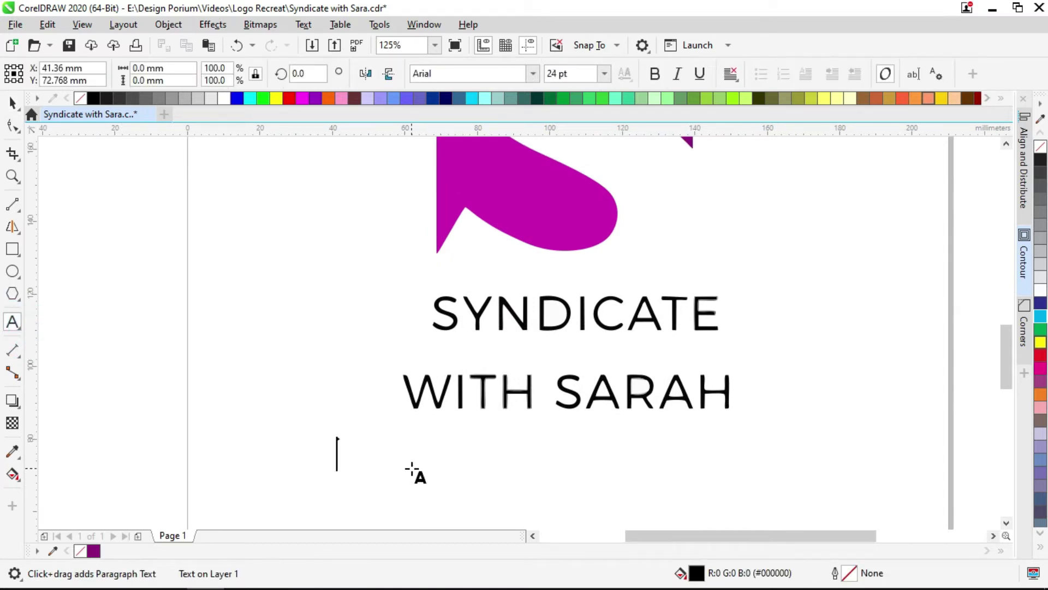
type("SYNDICATE ")
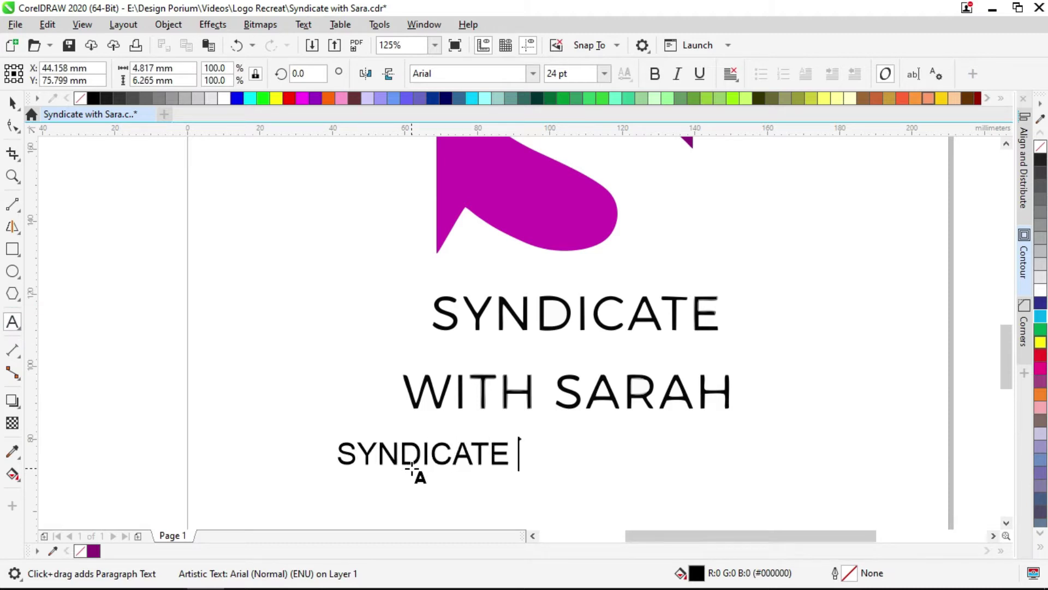
type("WITH SARA")
left_click(13, 102)
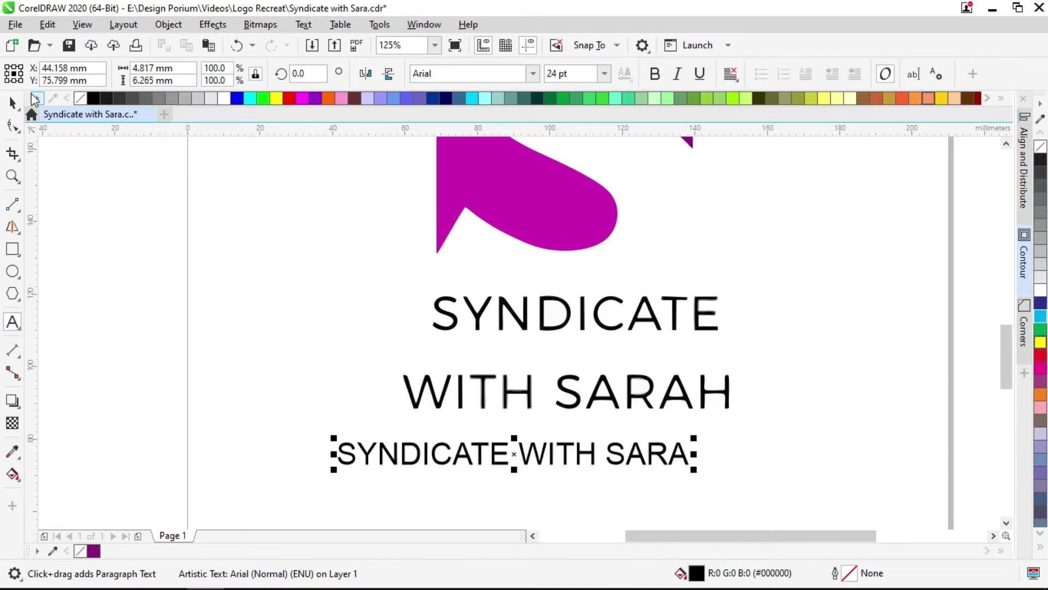
Delete the two lines of traced lettering and move the new text line up beneath the S symbol
left_click_drag(288, 273, 842, 443)
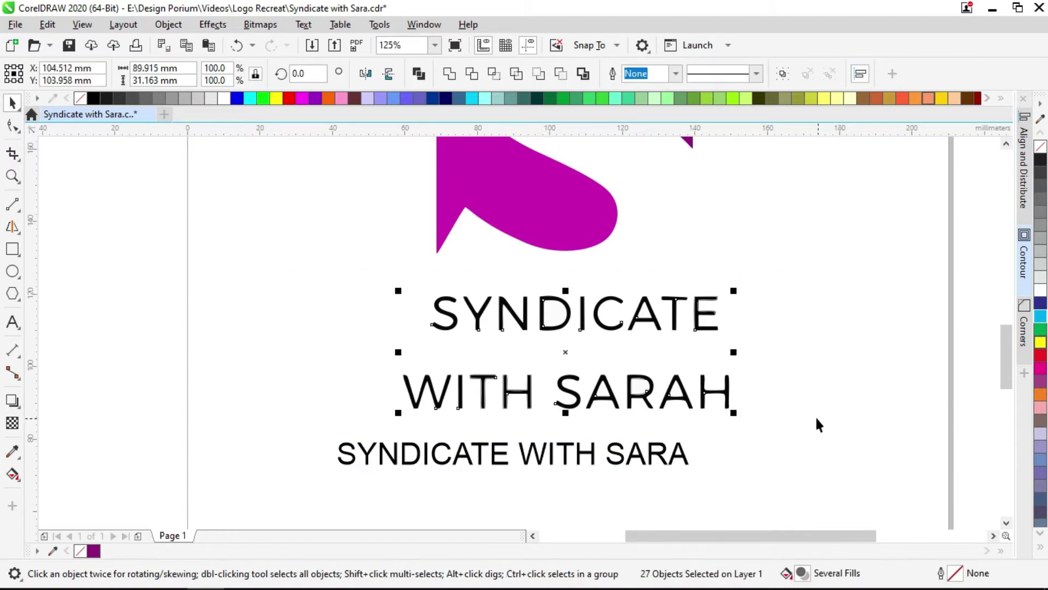
key("Delete")
left_click_drag(540, 460, 579, 320)
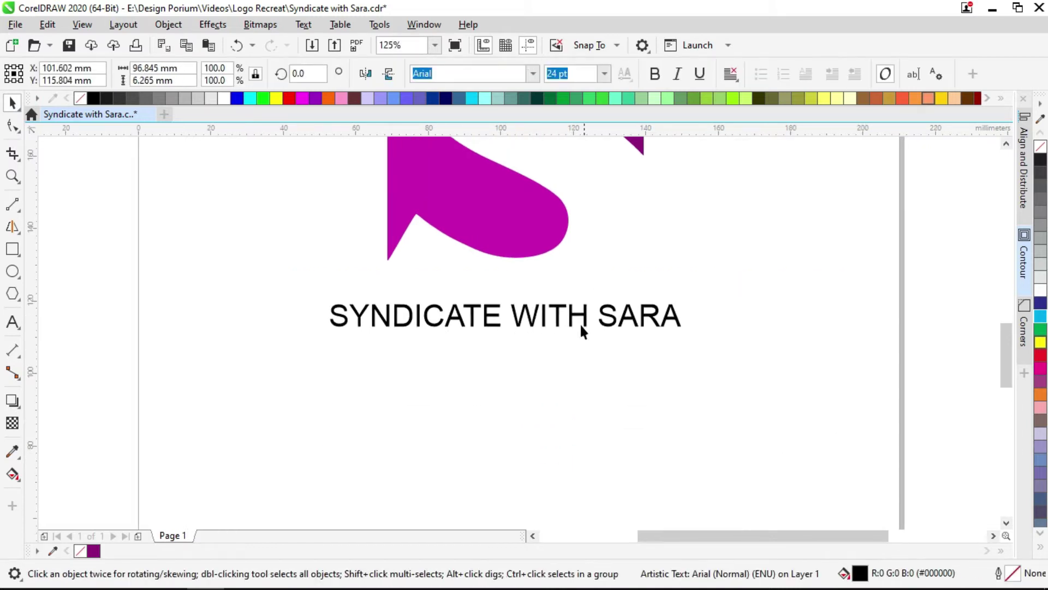
Group the two pieces of the S symbol
scroll(568, 344, "down", 2)
left_click_drag(619, 167, 381, 429)
key("ctrl+g")
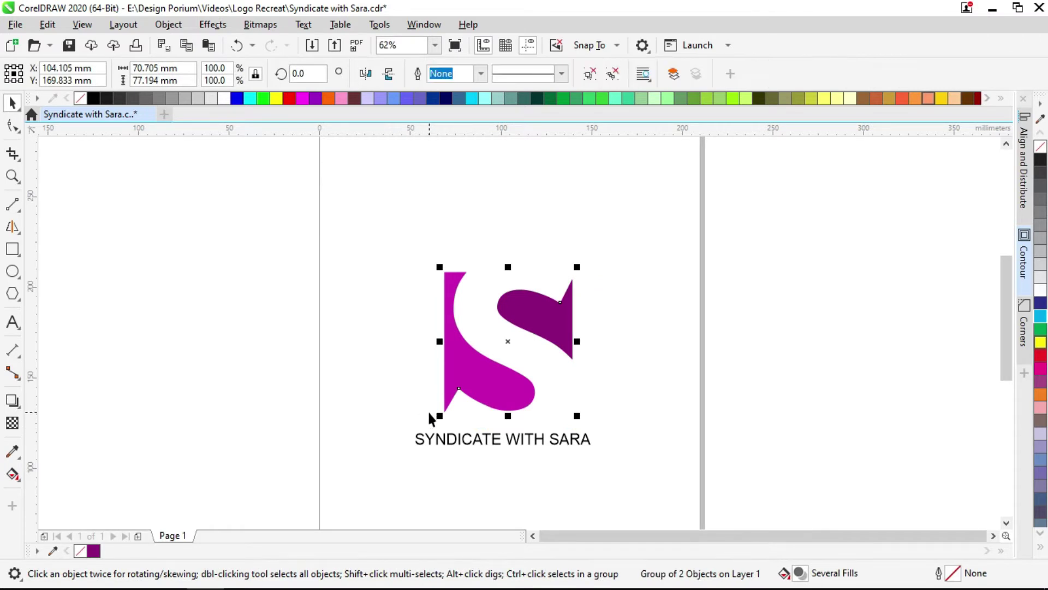
Scale the grouped S symbol down about its centre to about 28.6 mm wide and 31.2 mm high
scroll(552, 367, "up", 2)
left_click(558, 295)
left_click(593, 219)
left_click_drag(601, 171, 525, 181)
left_click(609, 323)
Move the "SYNDICATE WITH SARA" text up so it sits just beneath the reduced S symbol
left_click_drag(511, 499, 486, 382)
scroll(487, 430, "down", 1)
left_click(486, 382)
scroll(480, 376, "up", 2)
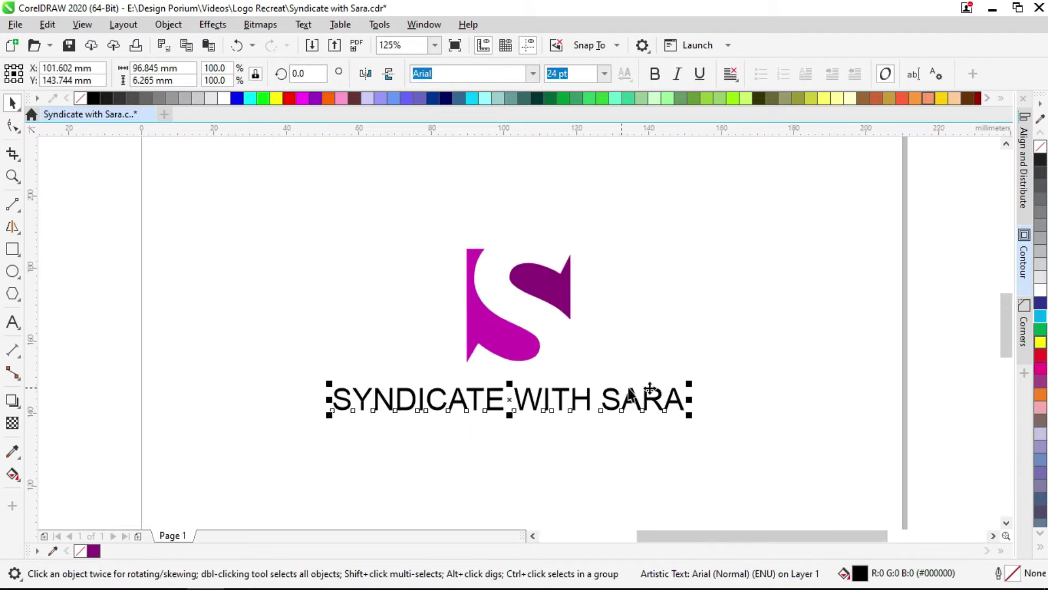
left_click_drag(668, 383, 585, 395)
left_click(593, 248)
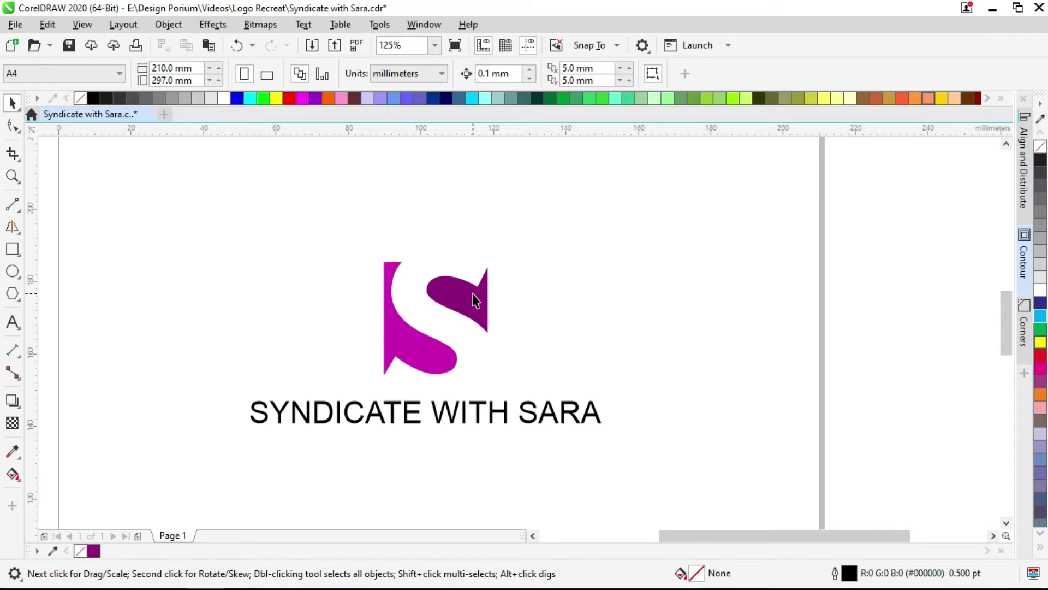
Convert the fill of the S symbol's upper-right piece from RGB to the CMYK colour model
scroll(473, 299, "up", 2)
left_click(556, 270)
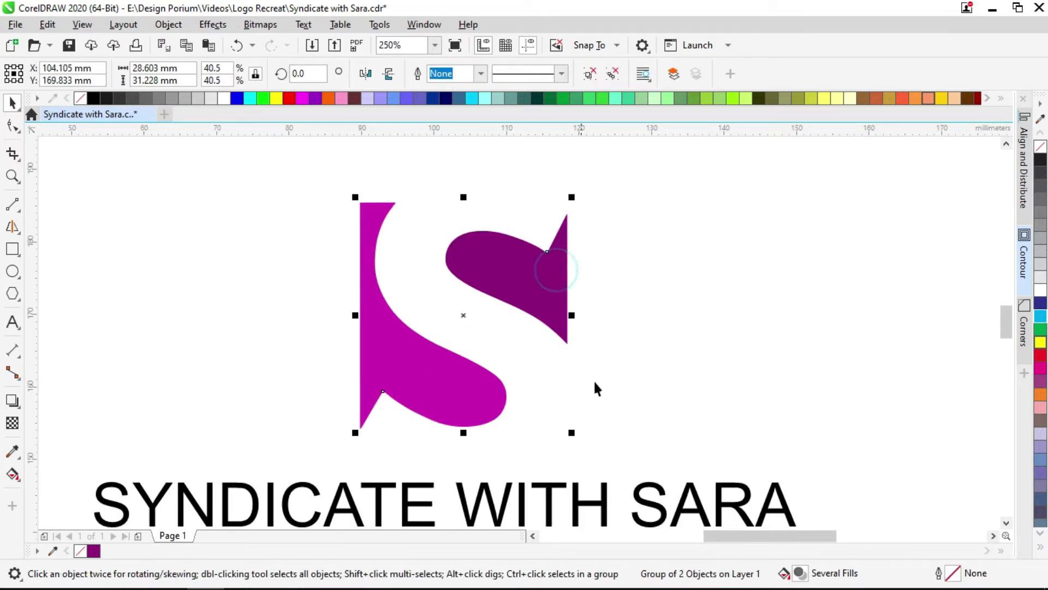
left_click(503, 257, "ctrl")
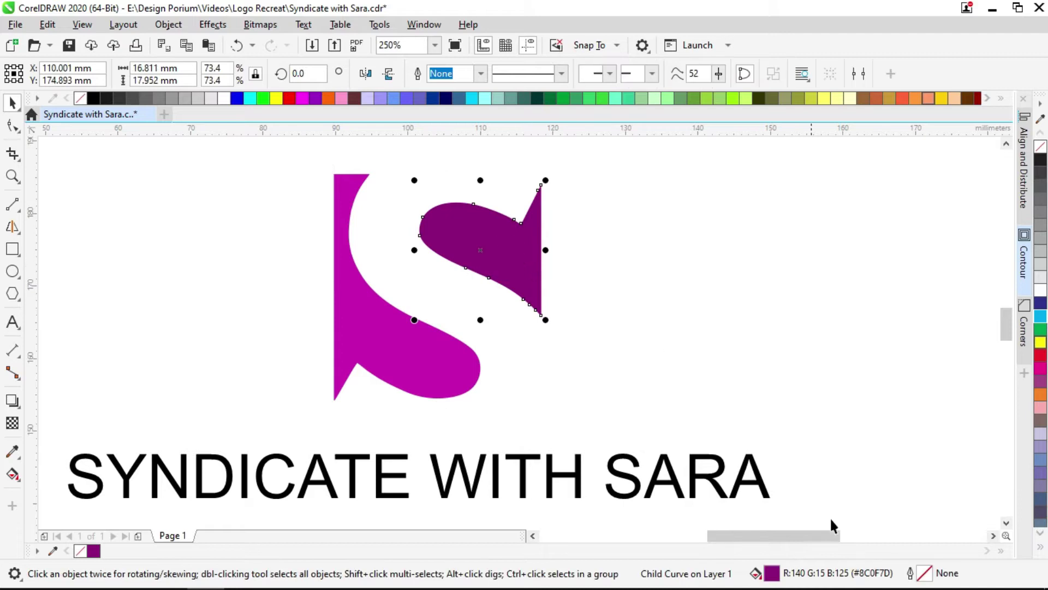
double_click(774, 573)
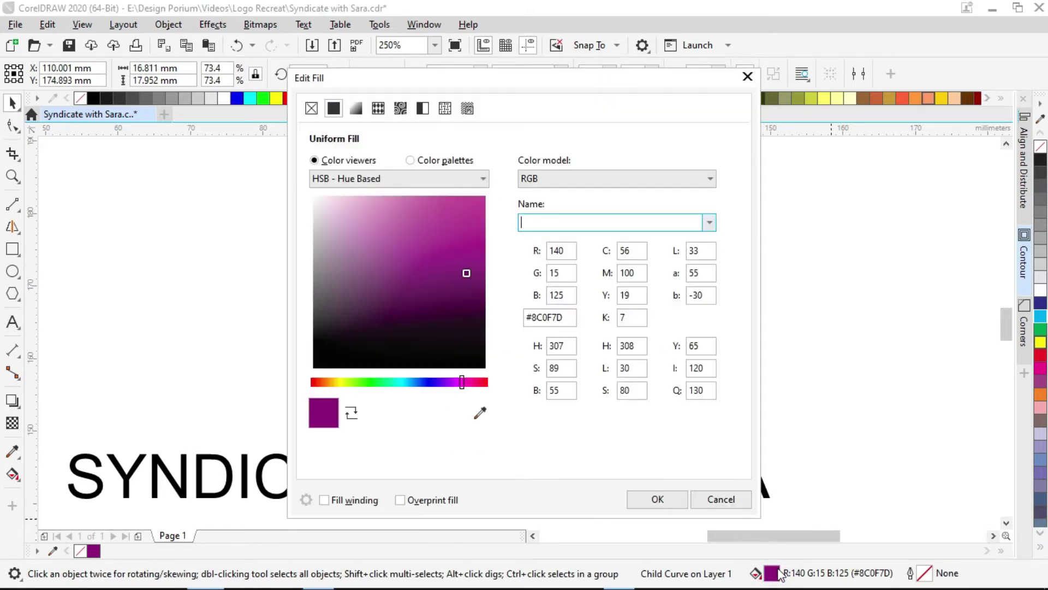
left_click(580, 179)
left_click(583, 206)
left_click(658, 499)
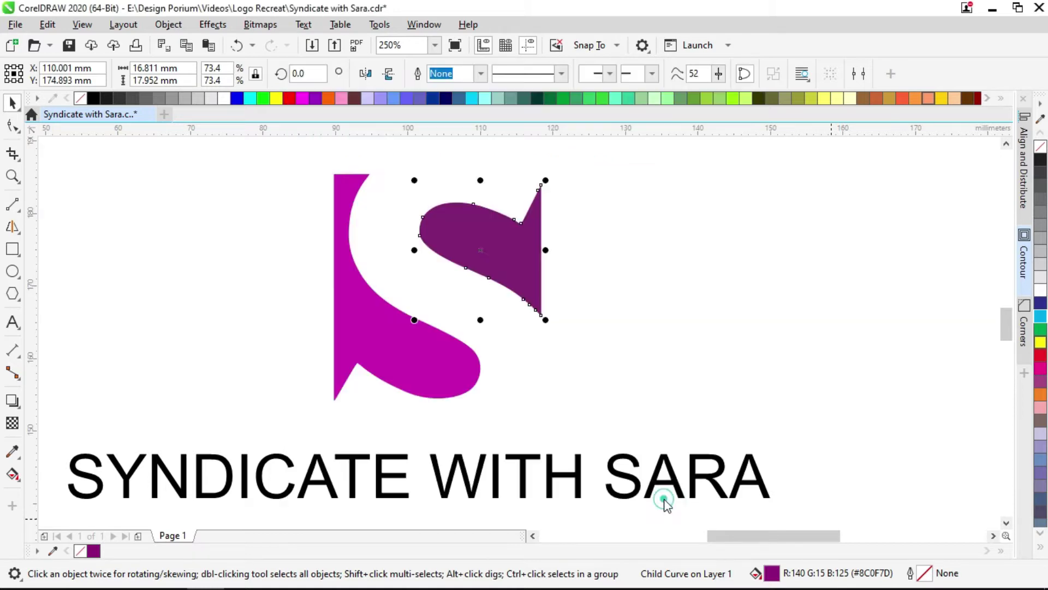
left_click(748, 187)
Convert the fill of the S symbol's lower-left piece from RGB to the CMYK colour model
left_click(440, 356)
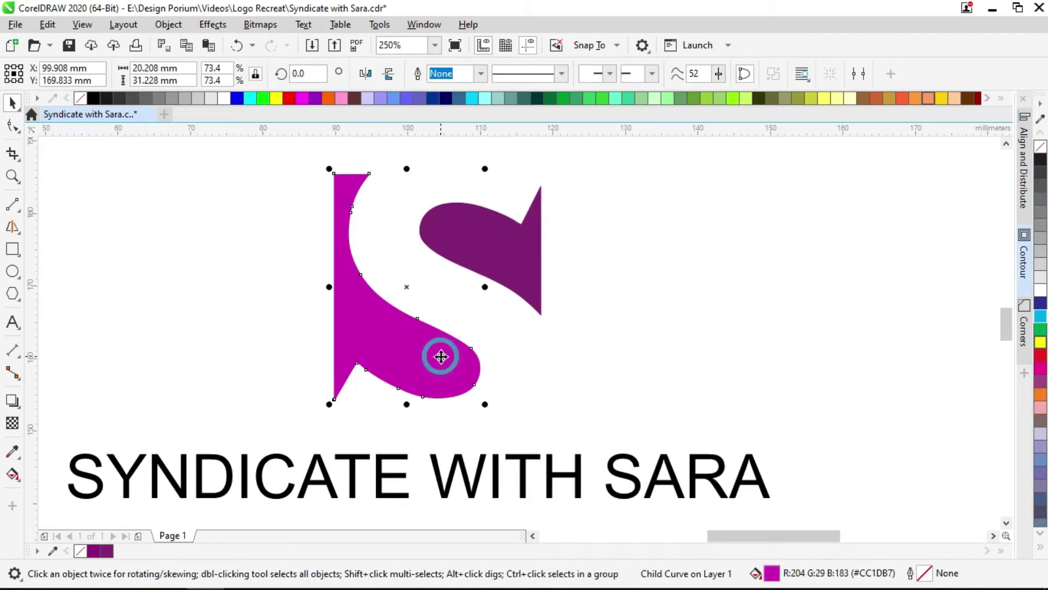
double_click(772, 574)
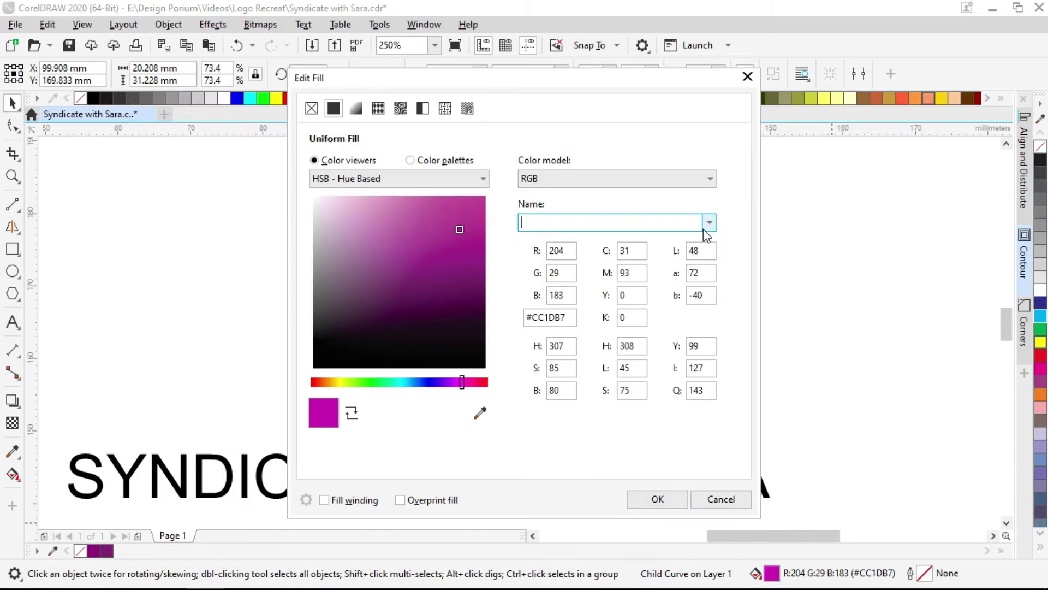
left_click(637, 180)
left_click(636, 205)
left_click(658, 499)
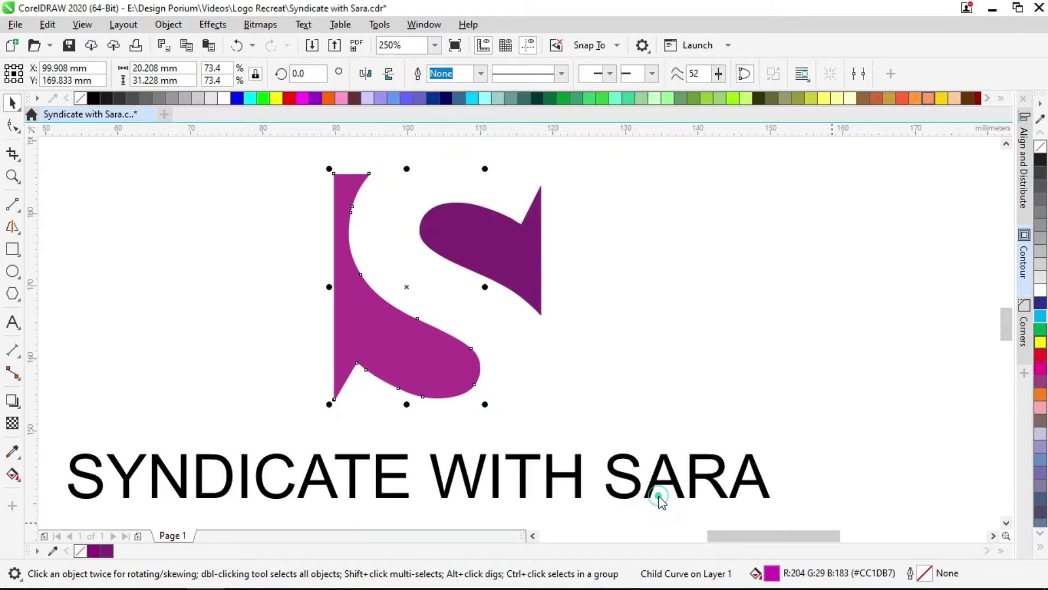
left_click(789, 367)
Fill the S symbol's upper-right piece with the Blue Purple swatch from the CMYK palette
left_click_drag(404, 203, 404, 220)
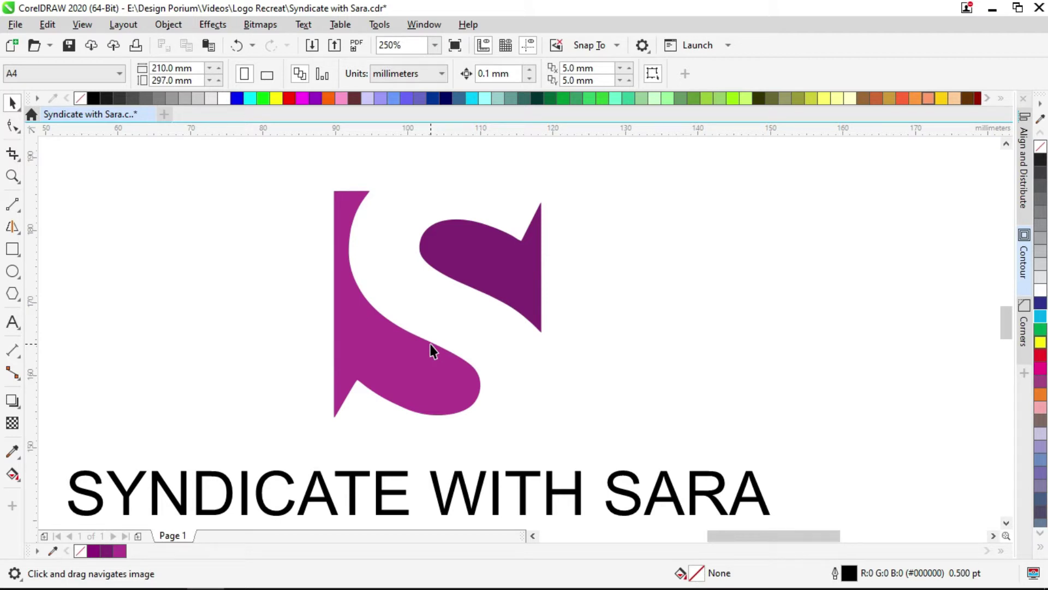
left_click(419, 362)
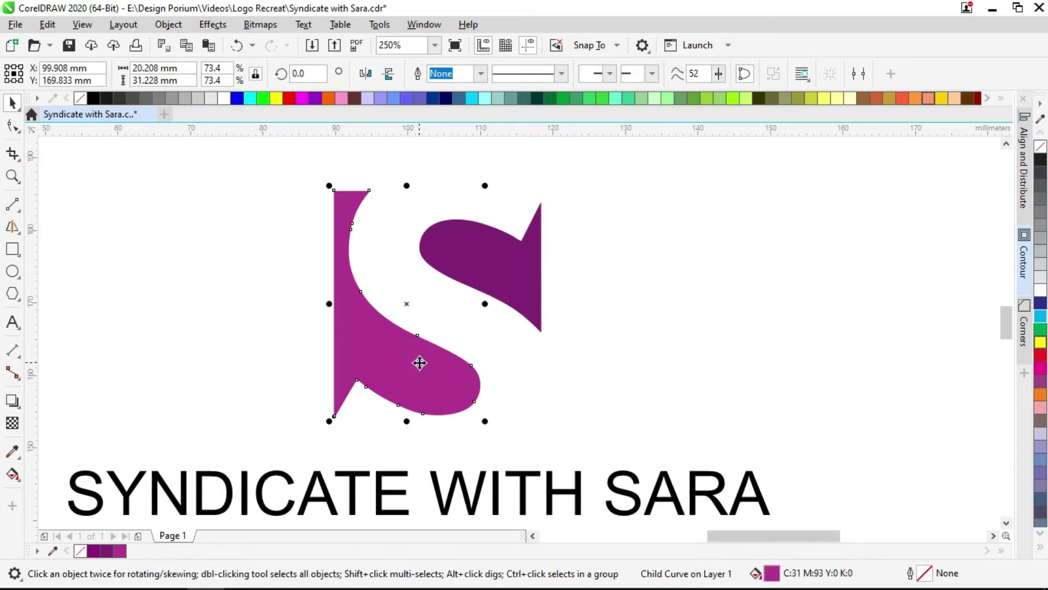
left_click(1039, 548)
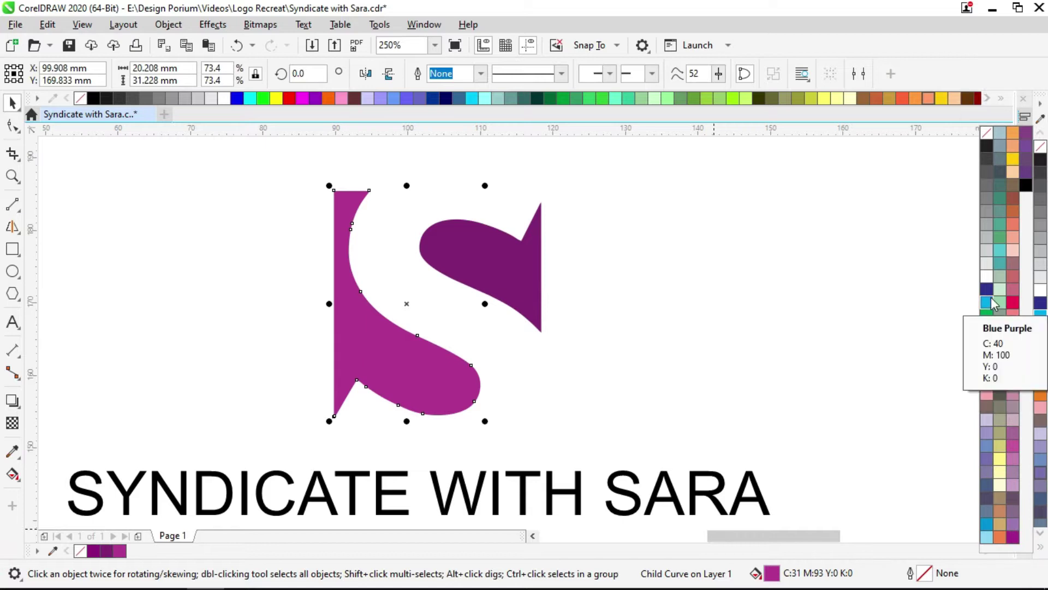
key("Tab")
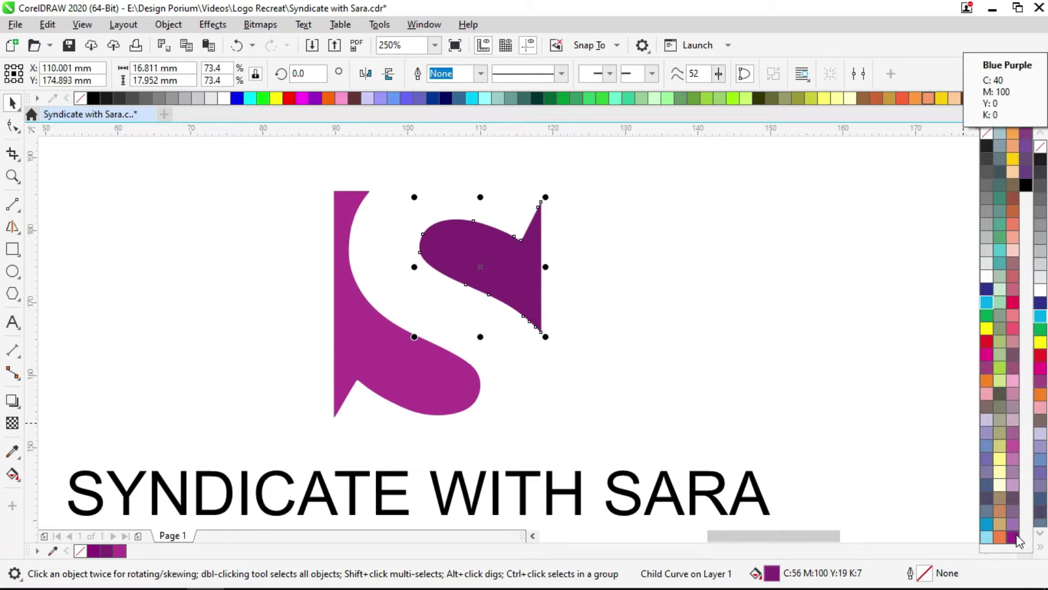
left_click(1017, 538)
left_click(491, 273)
left_click(468, 227, "ctrl")
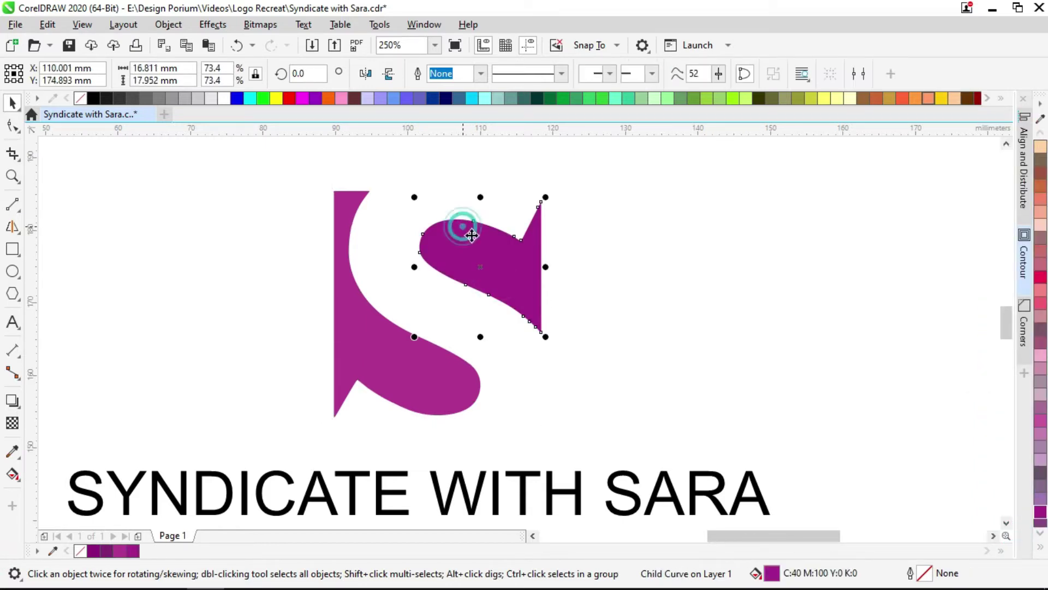
Set the cyan value of the upper-right piece's uniform fill to 60 in the CMYK model
double_click(772, 574)
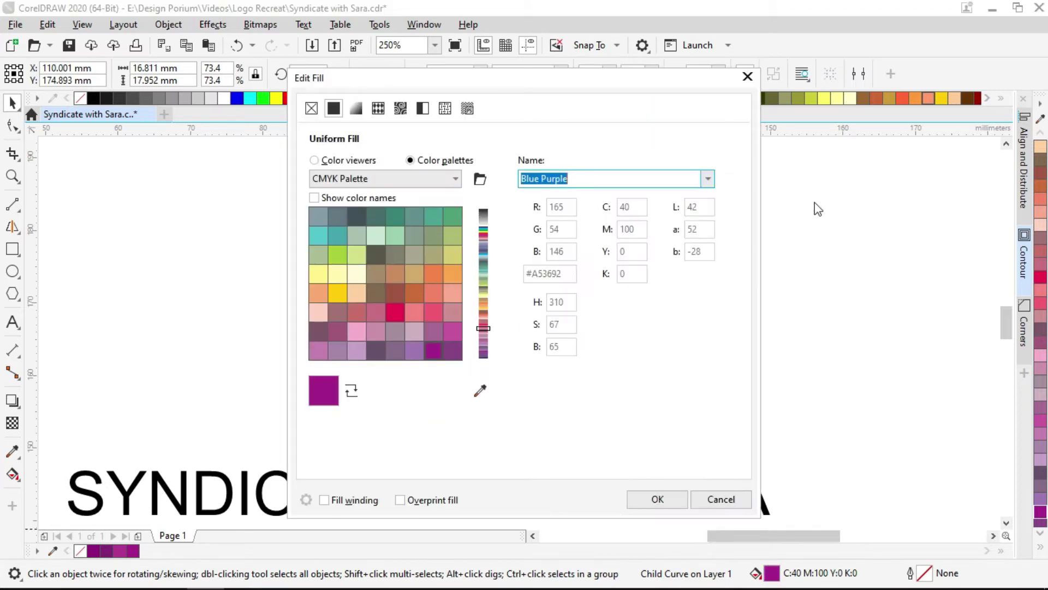
left_click_drag(648, 90, 922, 85)
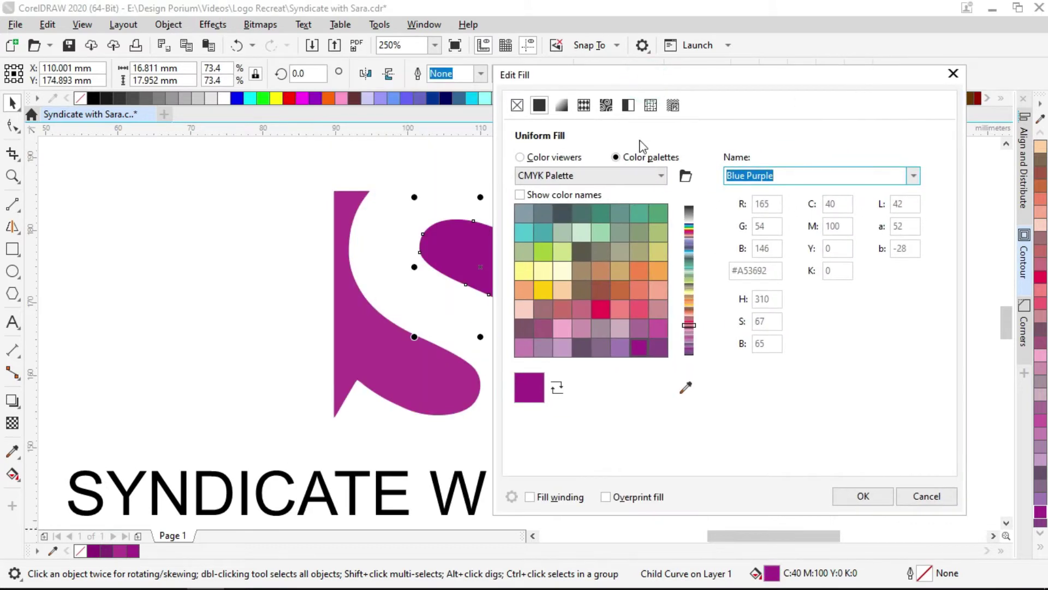
left_click(567, 159)
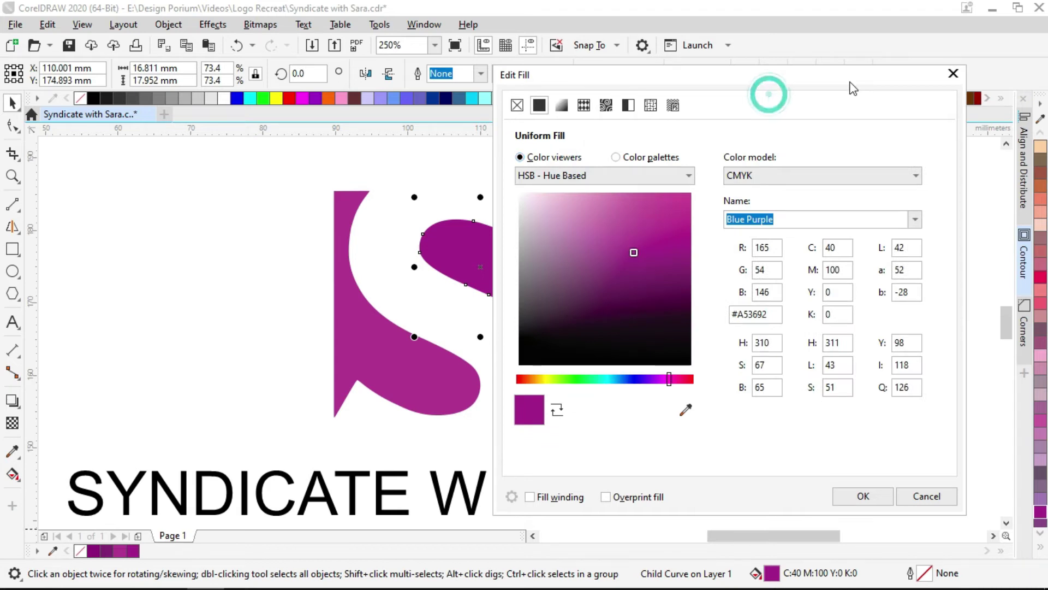
left_click_drag(691, 77, 788, 66)
double_click(932, 236)
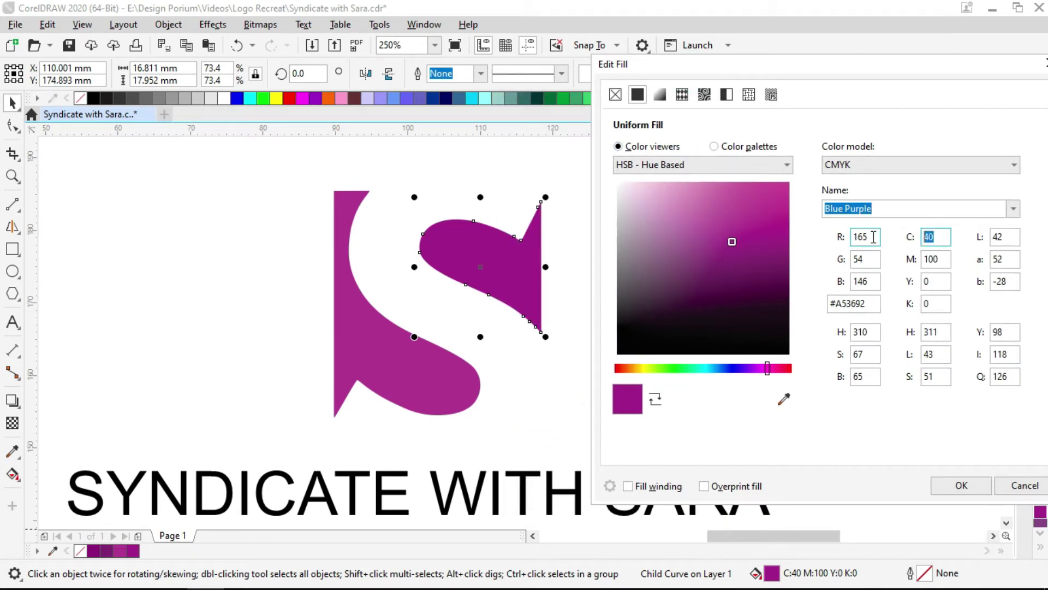
key("Tab")
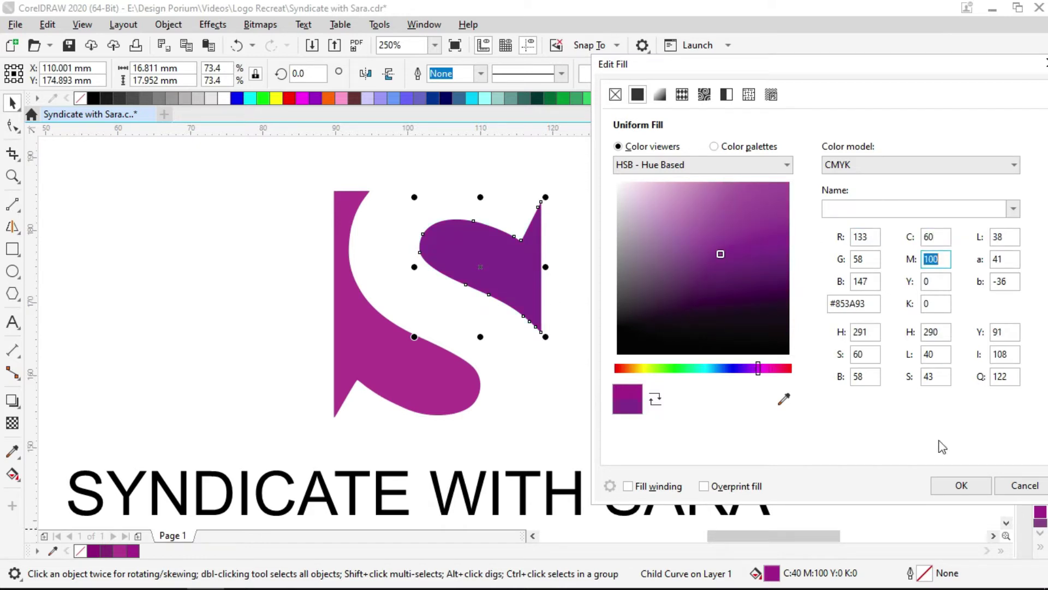
left_click(955, 487)
Fill the S symbol's lower-left piece with the document colour C60 M100 Y0 K0
left_click(424, 382)
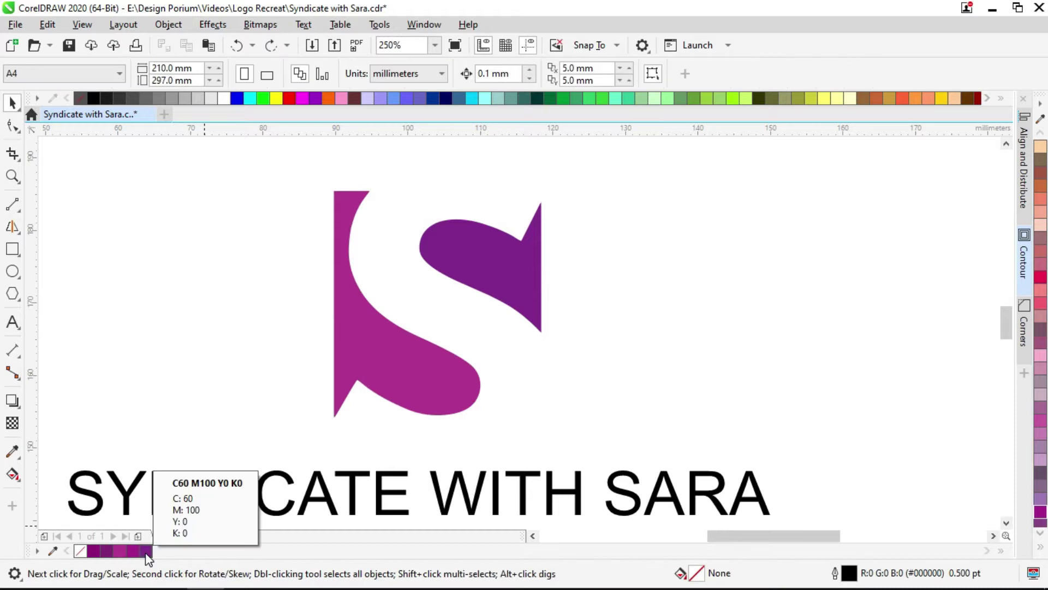
left_click(389, 370)
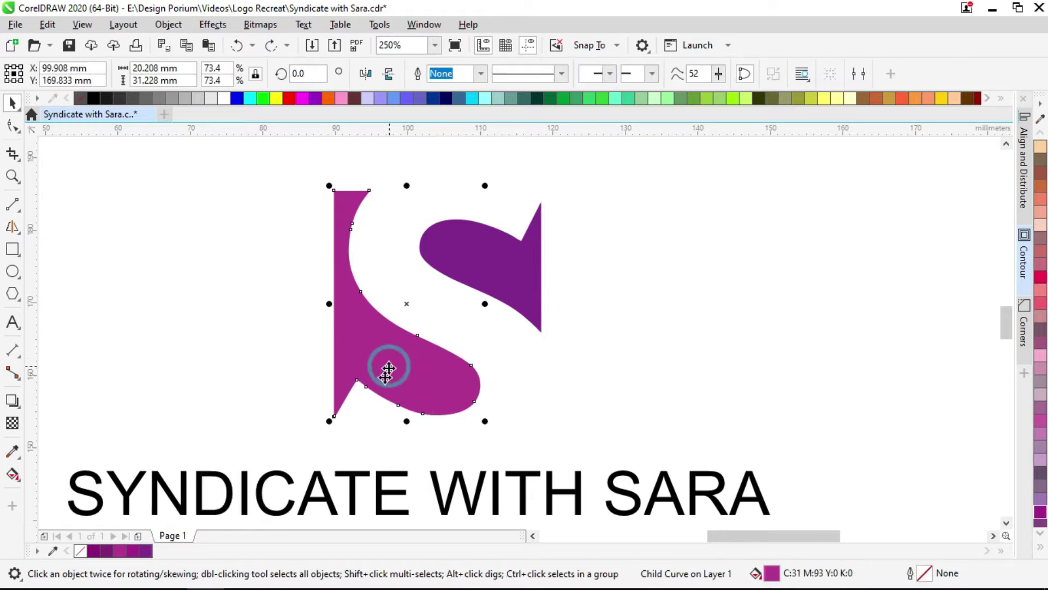
left_click(146, 551)
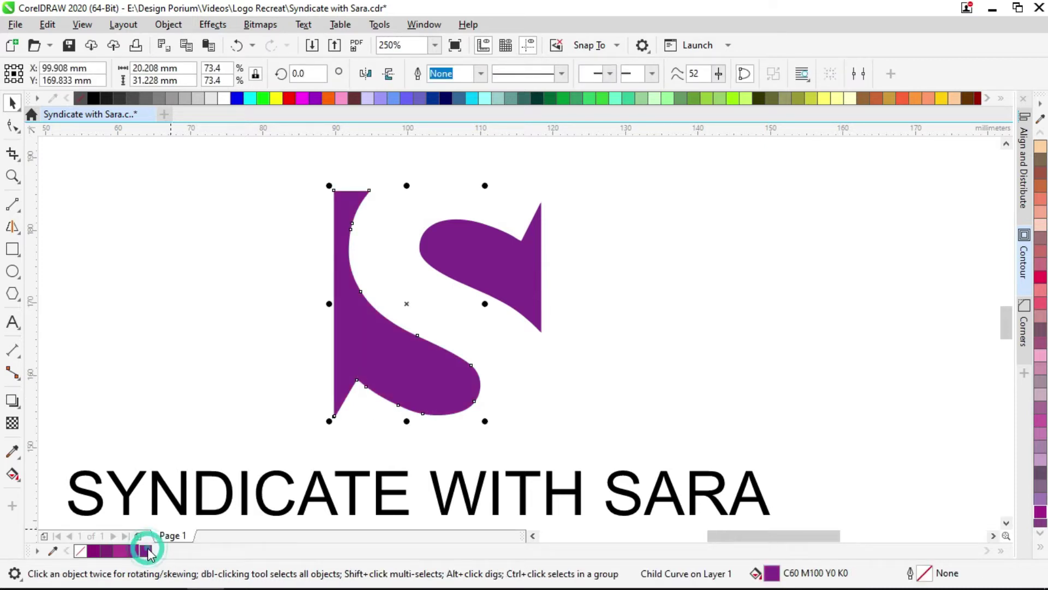
Edit the lower-left piece's uniform fill, setting cyan to 20 and magenta to 90
double_click(772, 573)
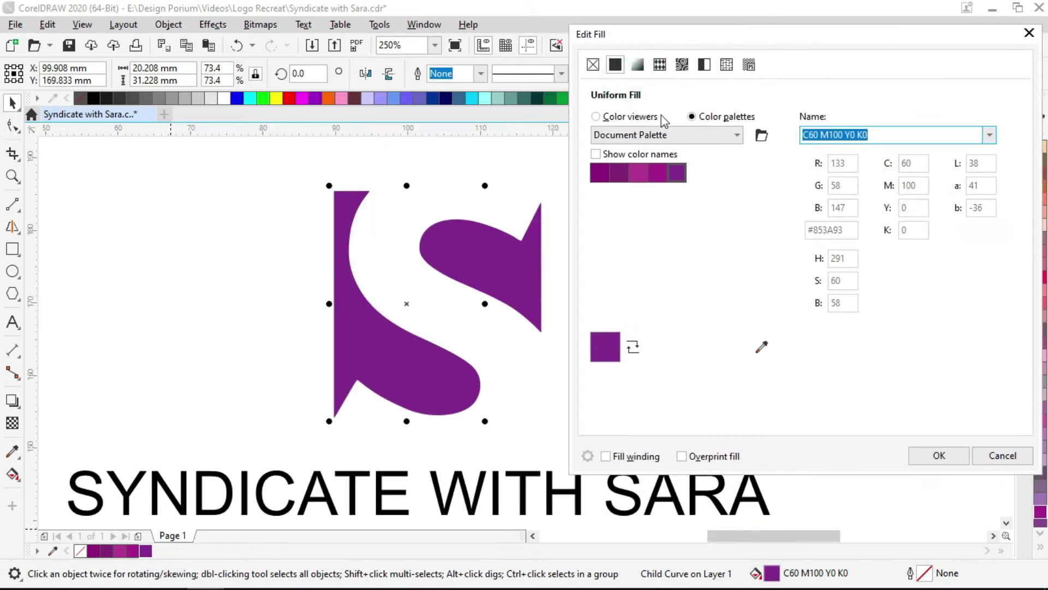
left_click(634, 116)
double_click(913, 207)
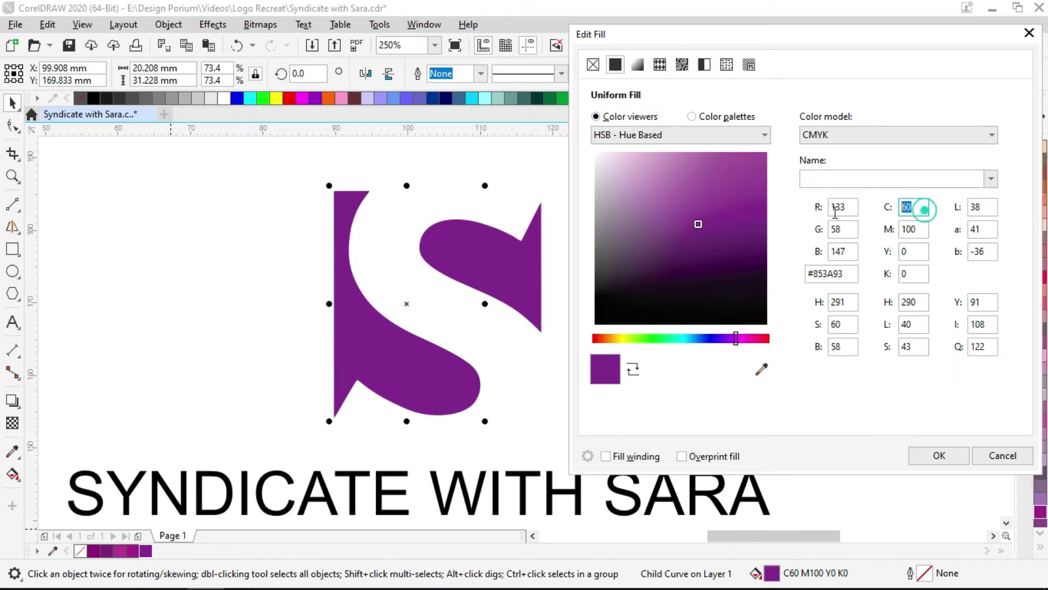
type("20")
key("Tab")
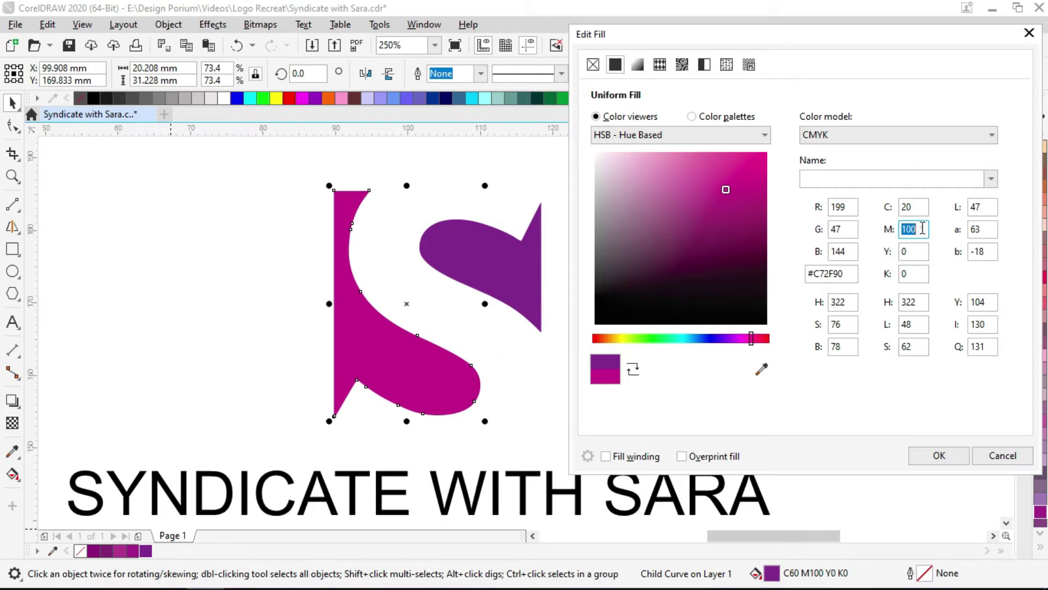
type("90")
key("Tab")
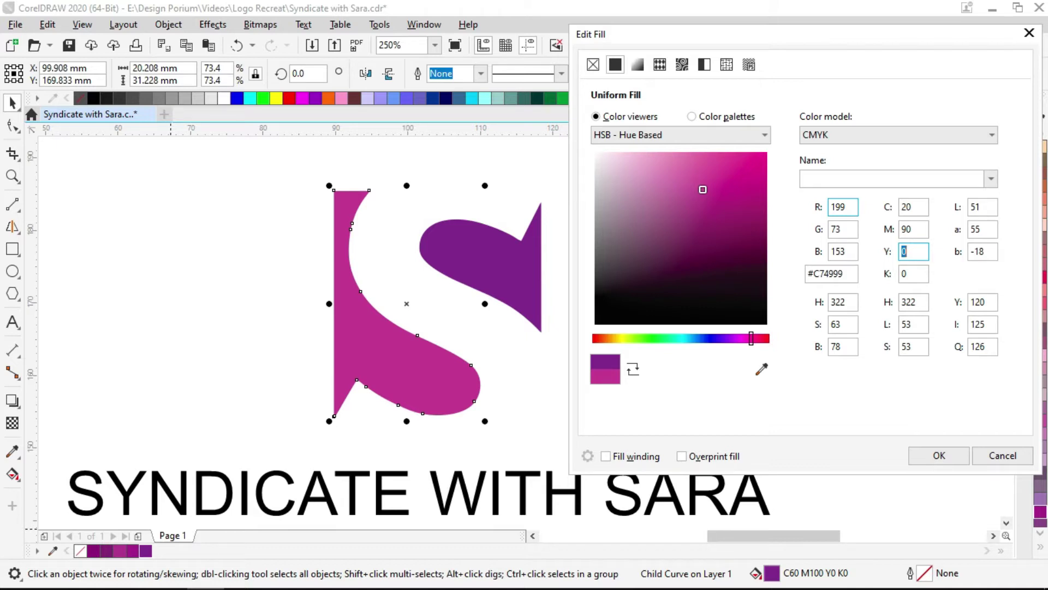
Set the lower-left piece's fill to cyan 30 and magenta 100 and apply it
double_click(913, 230)
type("100")
double_click(913, 207)
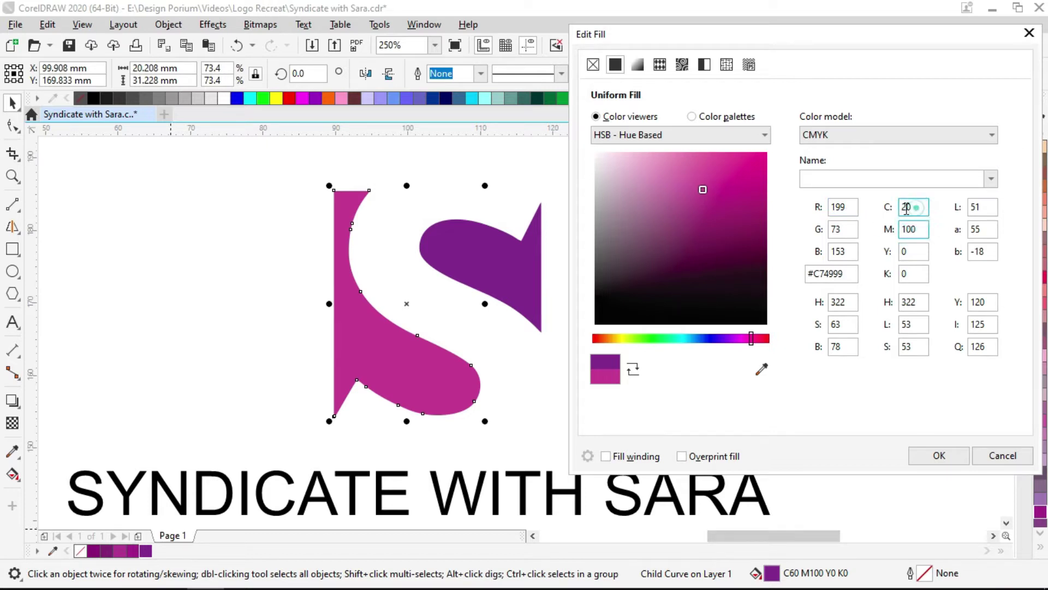
type("30")
key("Tab")
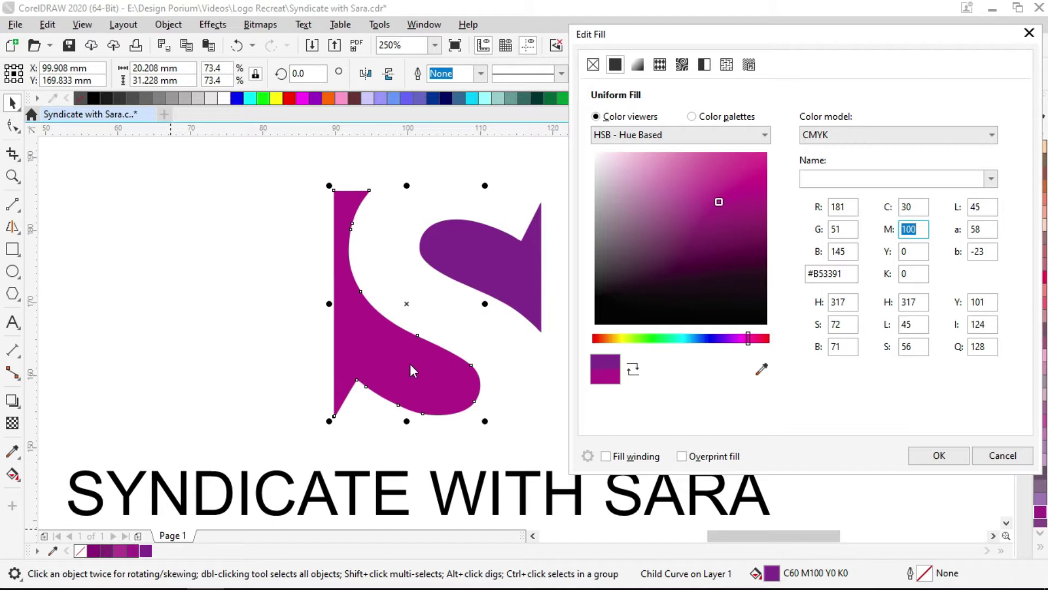
left_click(931, 456)
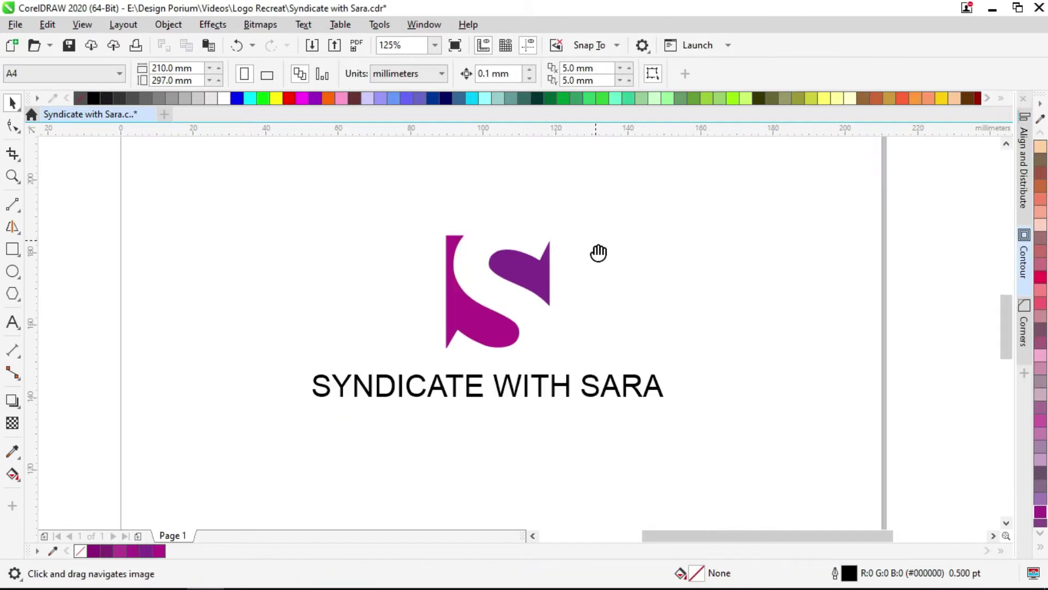
Enlarge the S symbol about its centre to about 40 mm wide and move the text line down clear of it
left_click_drag(605, 197, 391, 390)
left_click_drag(550, 239, 587, 218)
left_click_drag(568, 402, 460, 424)
left_click(713, 390)
Change the font of the text line beneath the symbol to Austin Bold
left_click(523, 401)
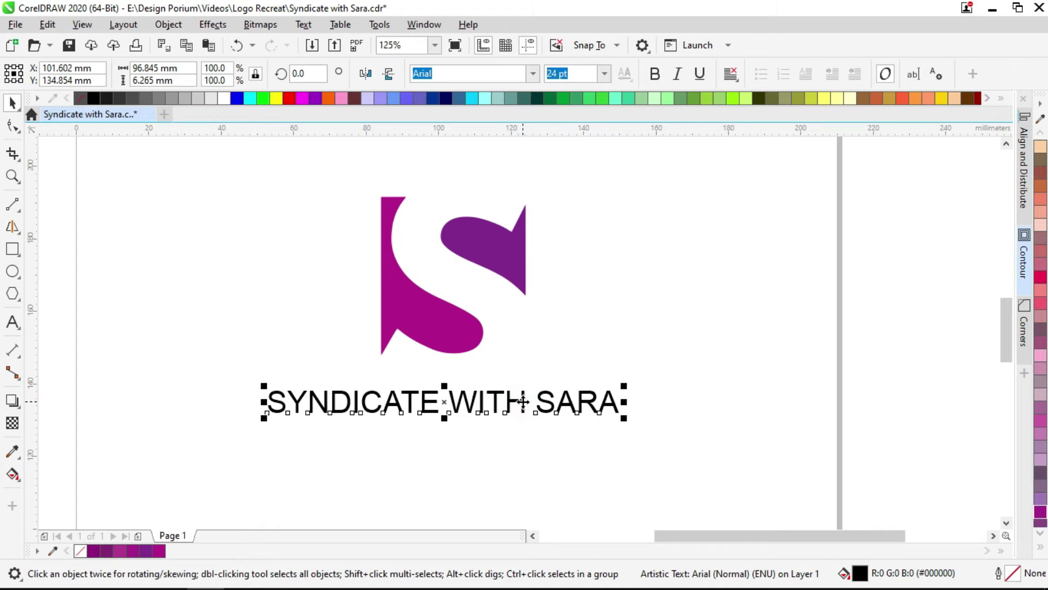
left_click_drag(592, 206, 331, 207)
left_click_drag(395, 273, 369, 227)
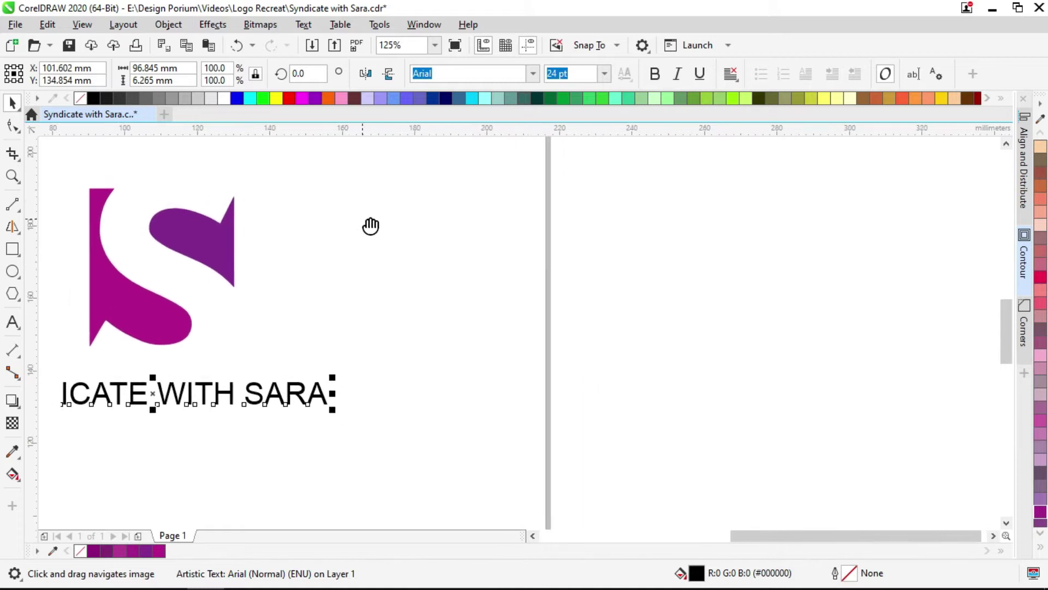
left_click(532, 73)
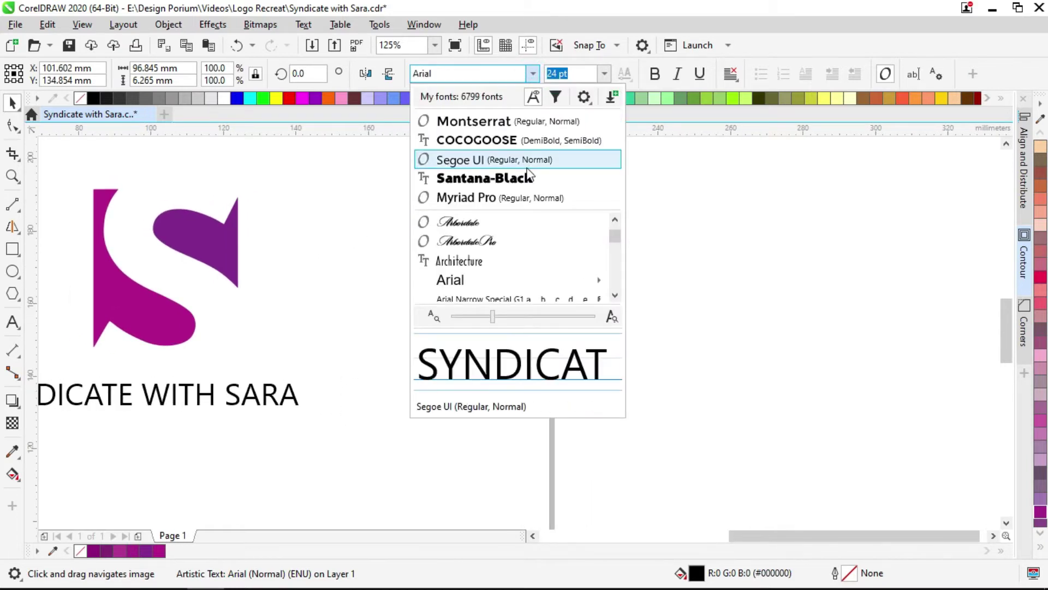
scroll(522, 257, "down", 3)
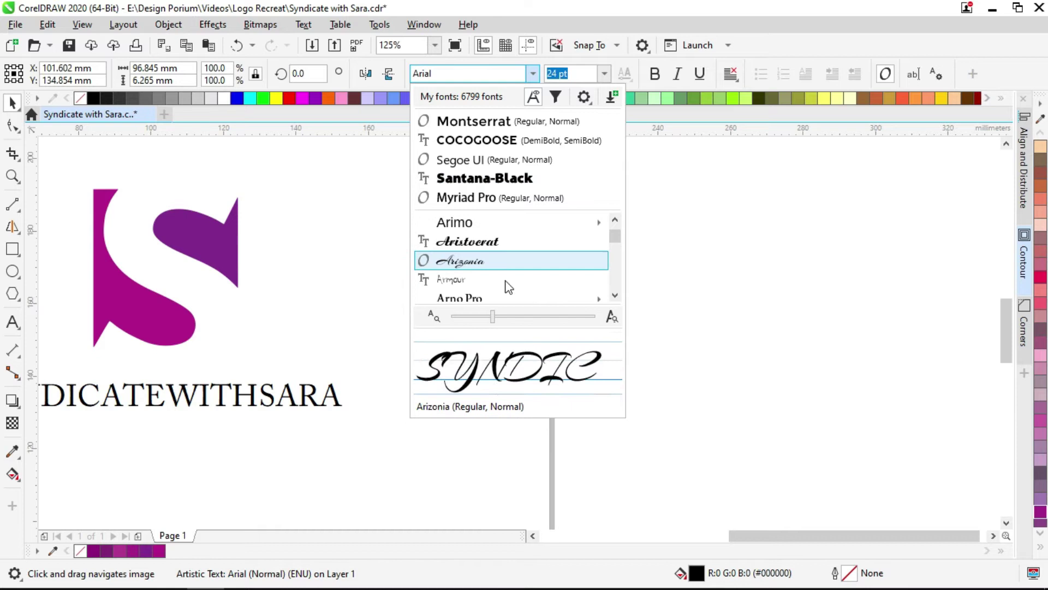
scroll(498, 273, "down", 5)
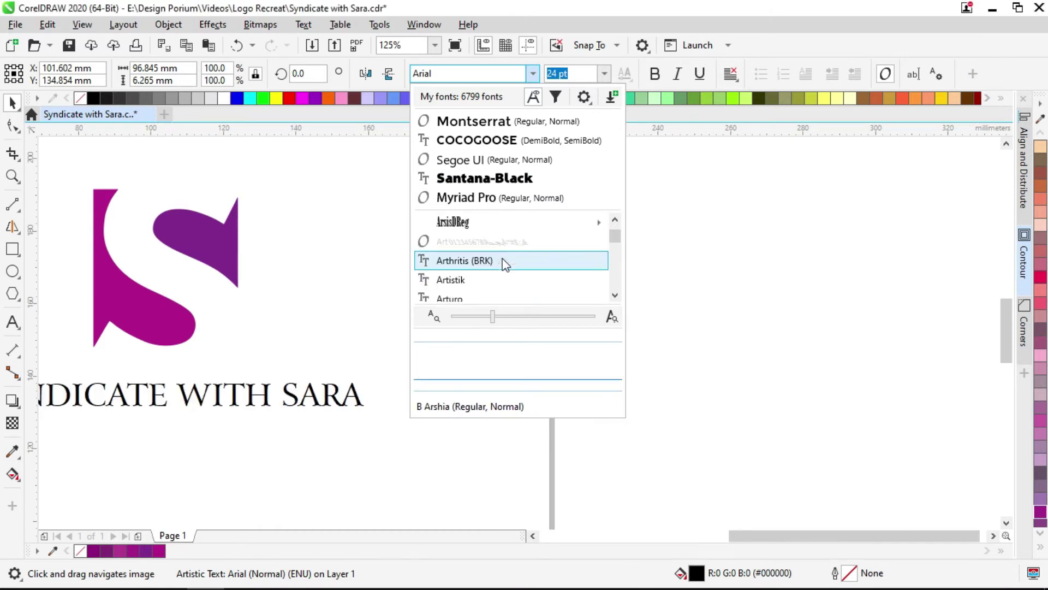
scroll(505, 264, "down", 1)
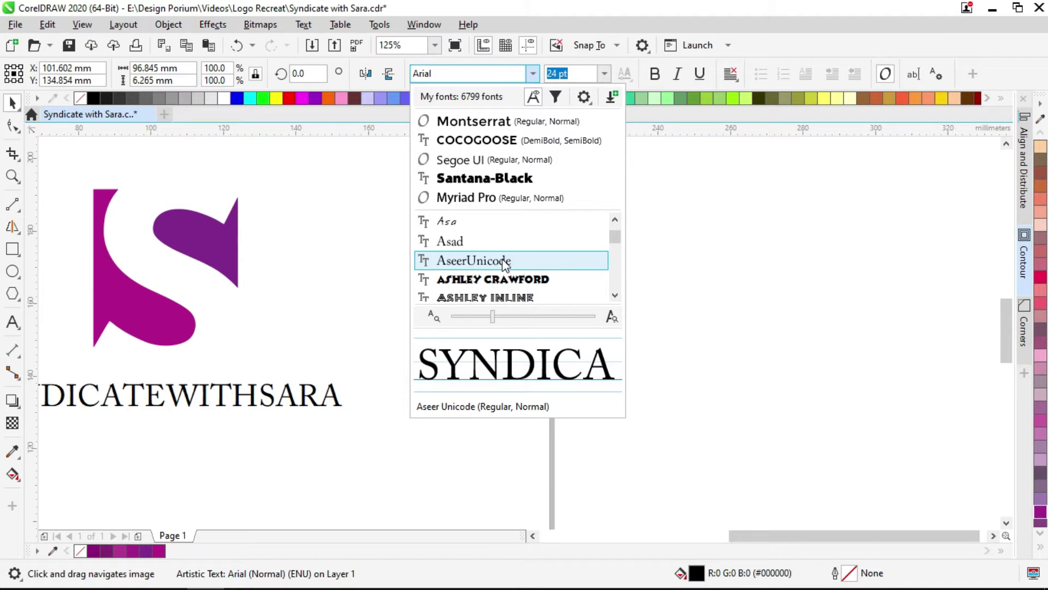
scroll(505, 265, "down", 5)
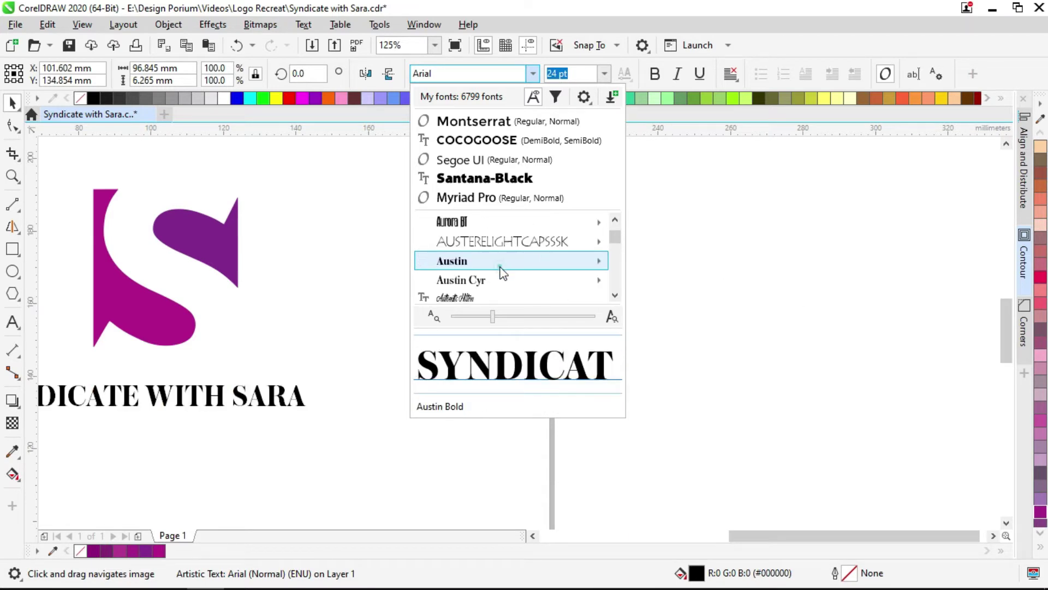
left_click(500, 268)
scroll(147, 401, "left", 2)
left_click_drag(454, 306, 708, 305)
left_click(697, 315)
left_click(528, 393)
double_click(504, 400)
scroll(525, 389, "up", 1)
scroll(526, 346, "down", 1)
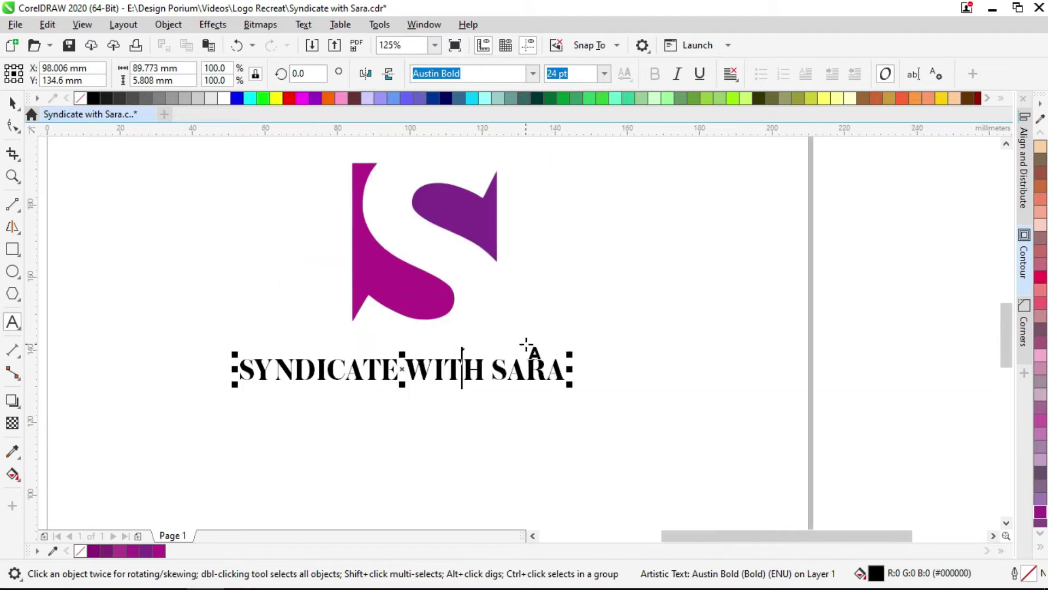
left_click_drag(481, 370, 494, 400)
scroll(494, 399, "up", 1)
left_click(8, 107)
scroll(567, 431, "down", 2)
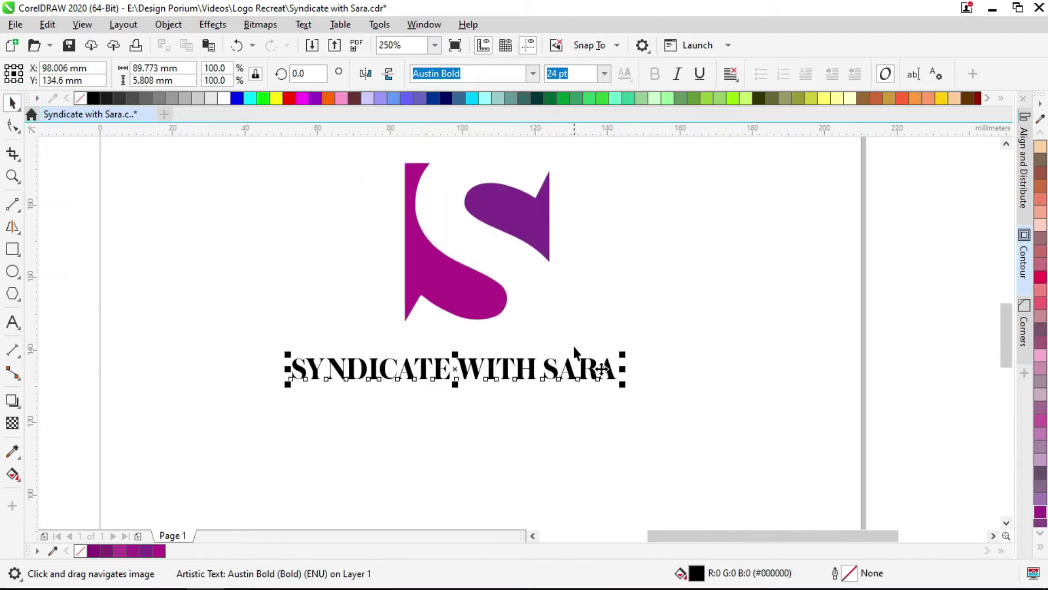
Place a copy of the SYNDICATE WITH SARA text line directly beneath the original
left_click(661, 362)
left_click(551, 369)
left_click_drag(558, 417, 553, 416)
right_click(553, 417)
Convert the whole upper text line to Title Case
scroll(543, 417, "up", 1)
double_click(526, 318)
left_click_drag(474, 309, 568, 320)
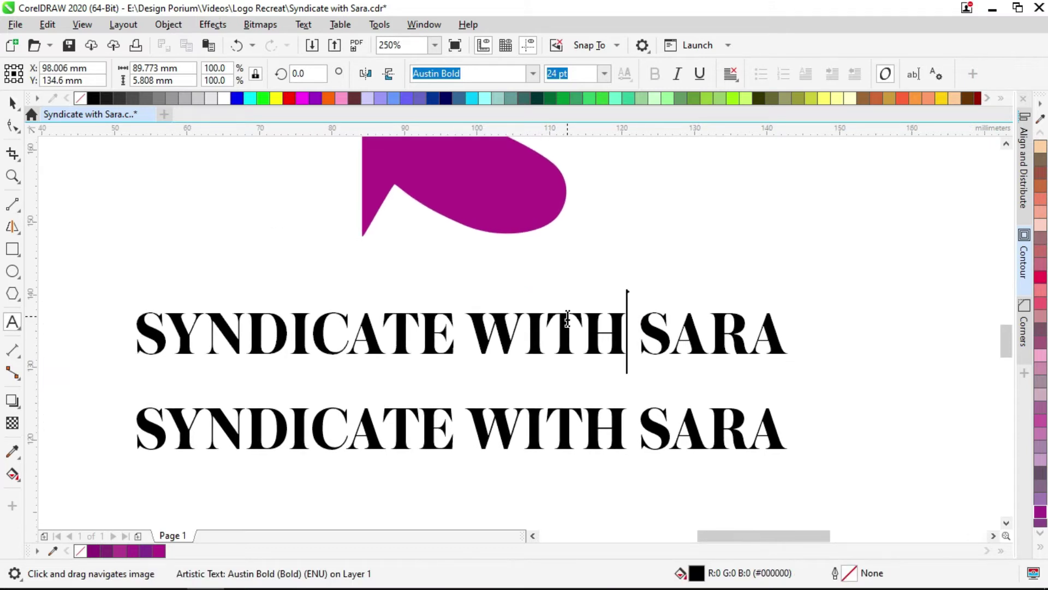
key("ctrl+a")
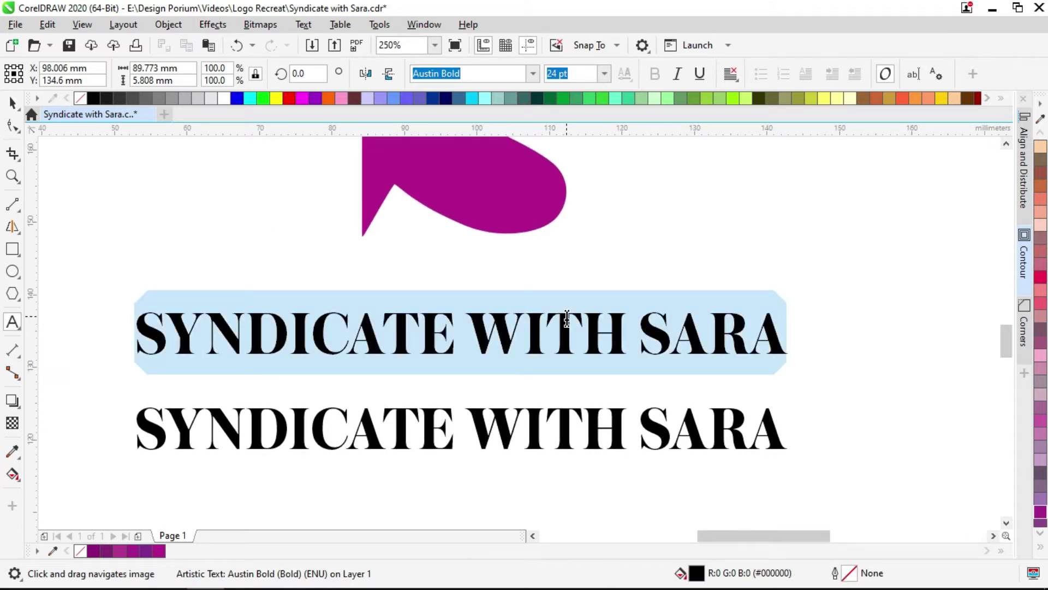
key("shift+F3")
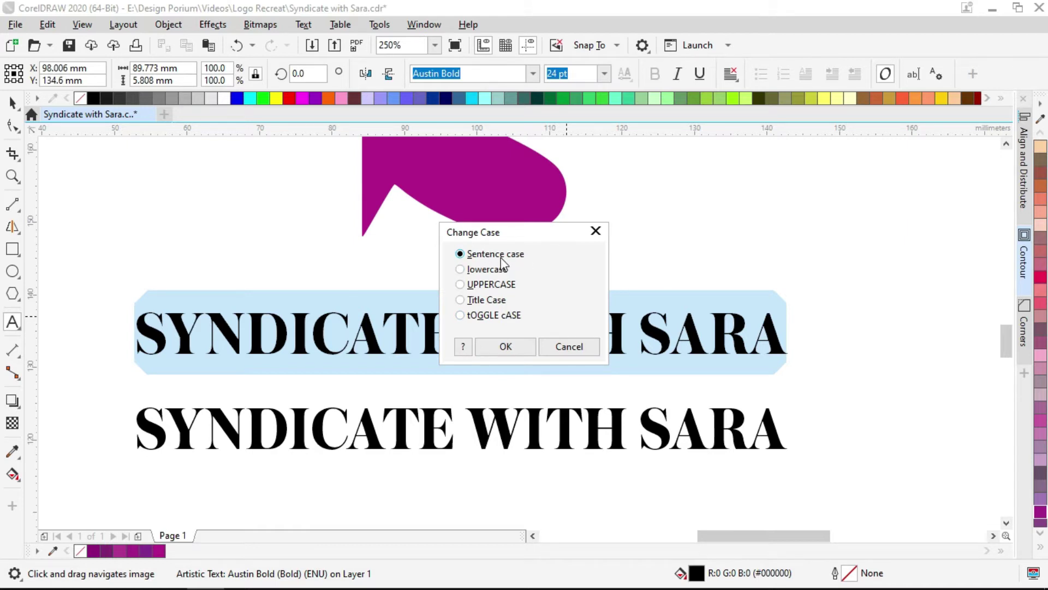
left_click(492, 300)
left_click(508, 348)
left_click_drag(520, 313, 533, 359)
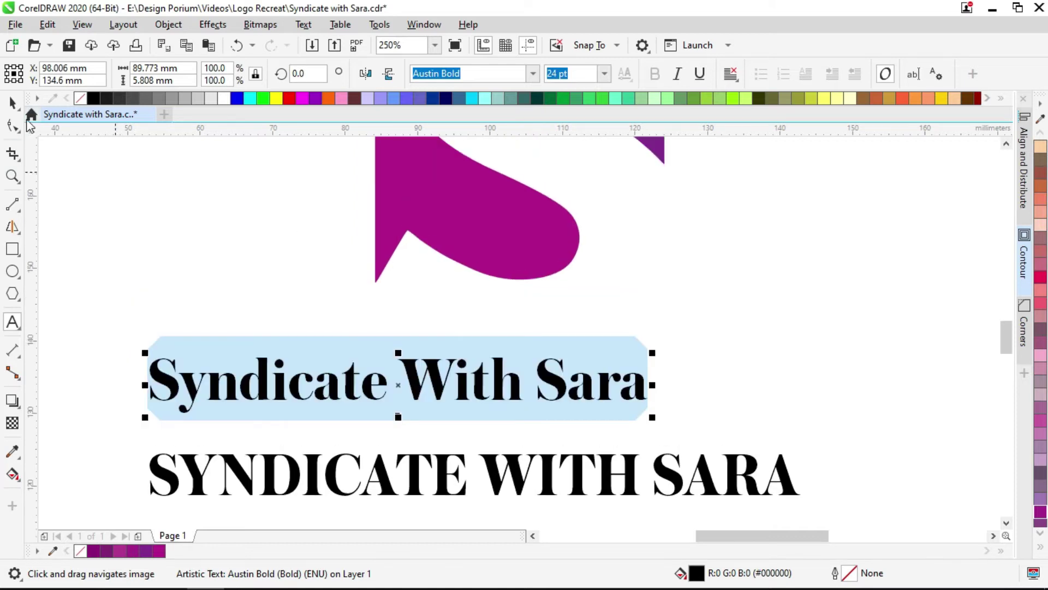
Make the W of "With" lowercase and enlarge that text line to about 97 mm wide beneath the S symbol
left_click(13, 102)
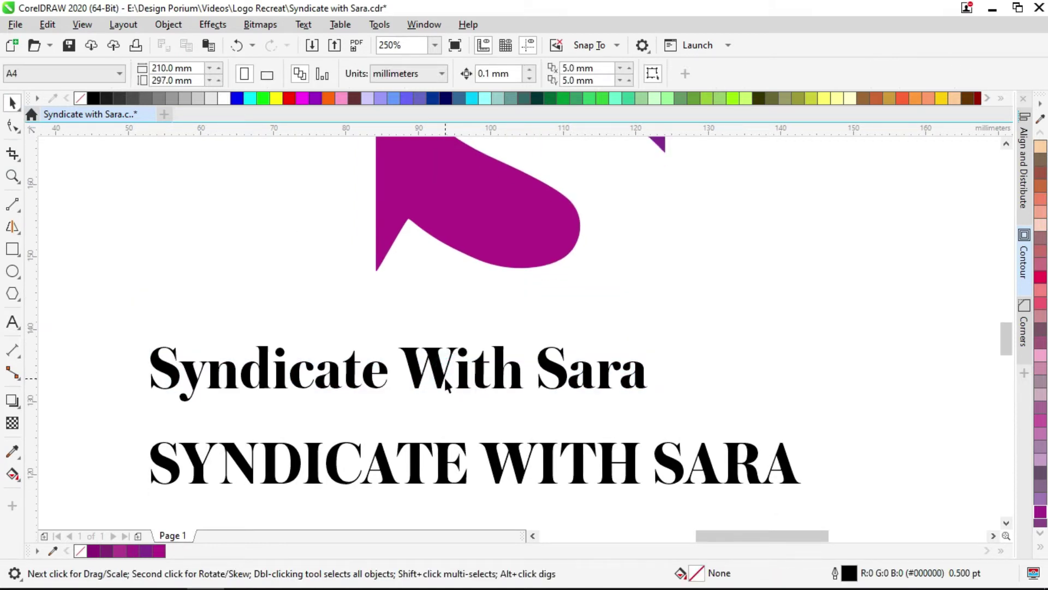
double_click(443, 376)
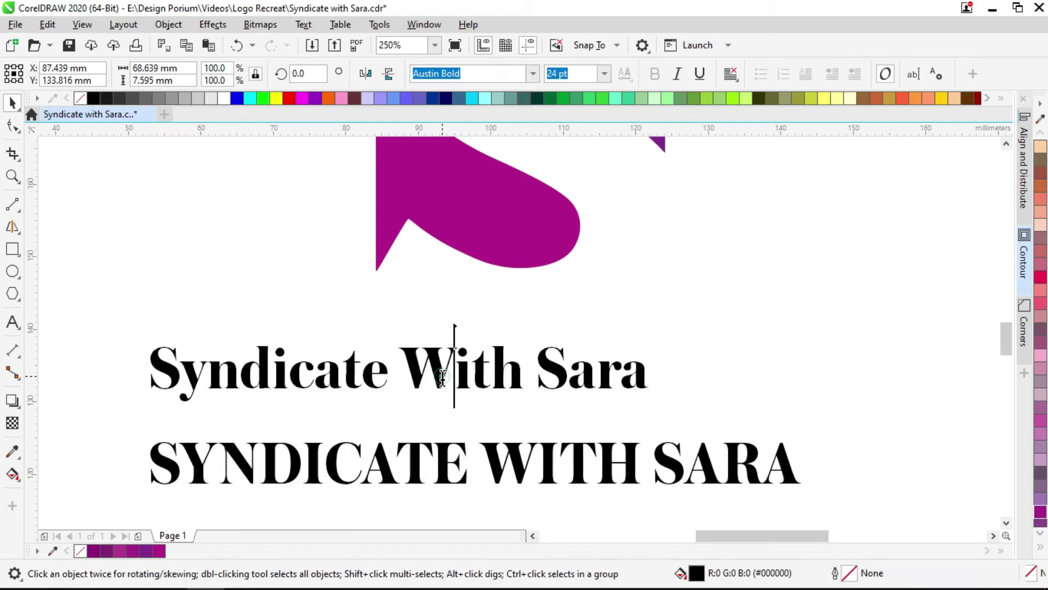
left_click_drag(449, 376, 417, 369)
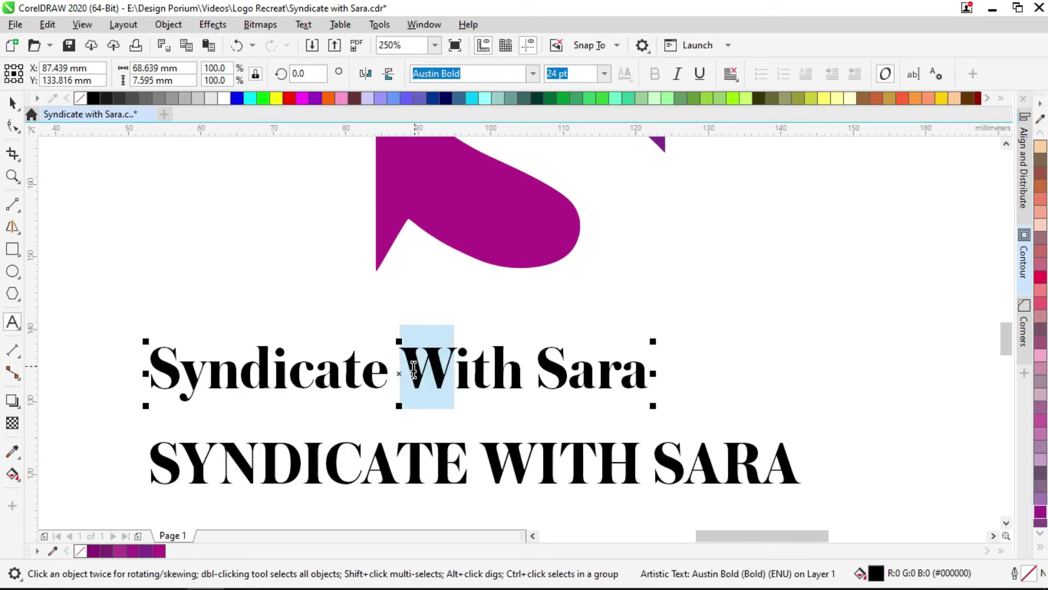
left_click(415, 369)
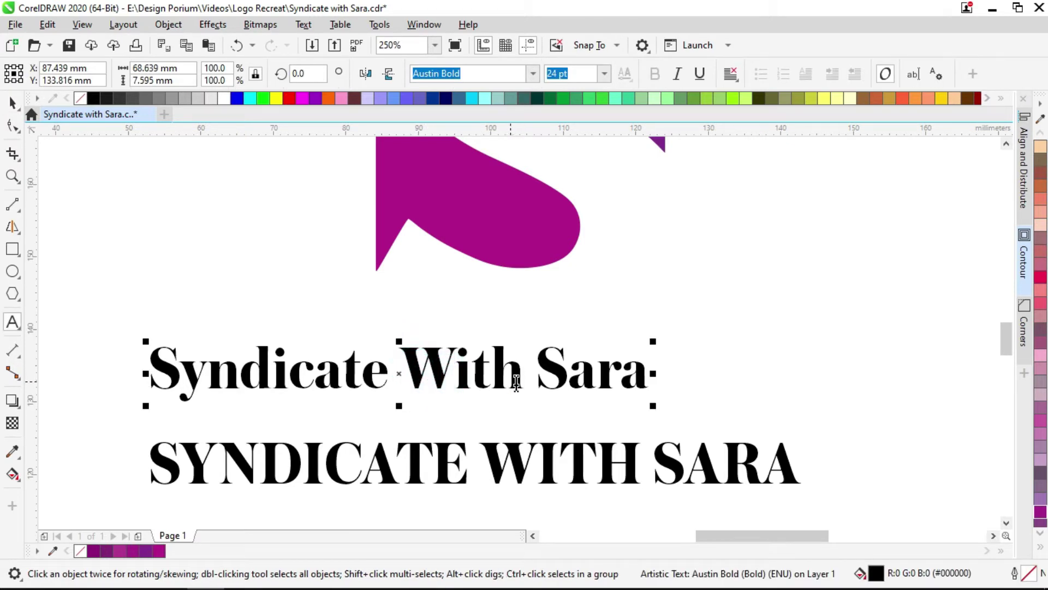
left_click_drag(455, 372, 401, 370)
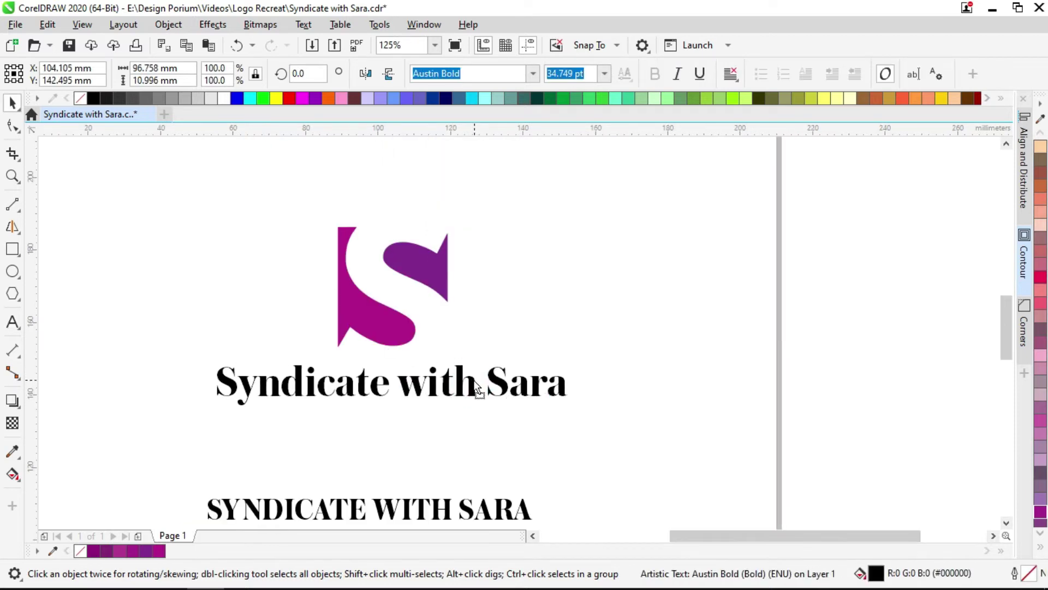
left_click(518, 326)
scroll(531, 350, "down", 2)
scroll(540, 404, "up", 2)
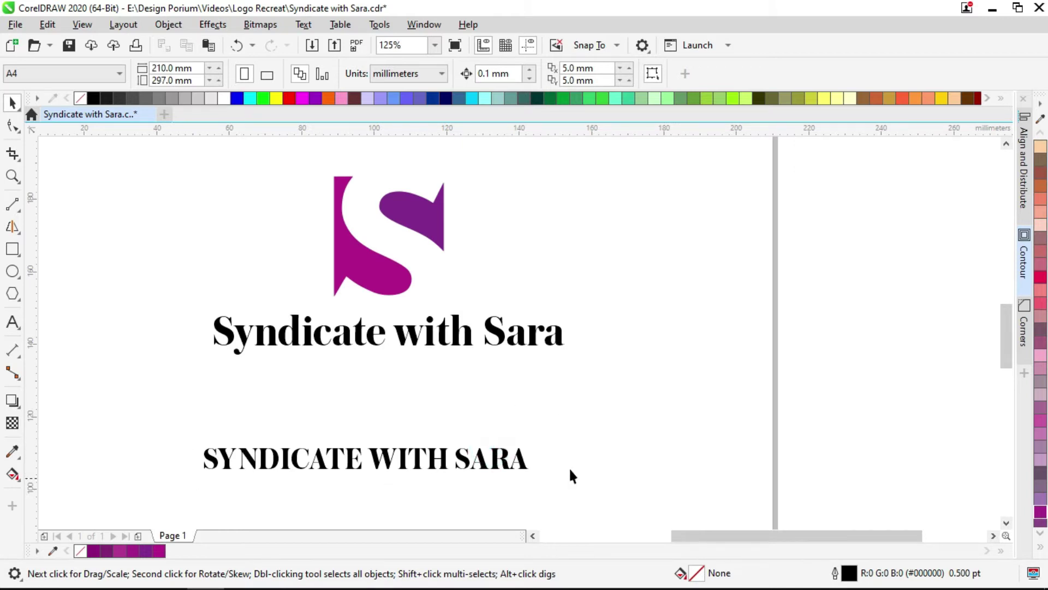
Remove the uppercase copy of the text line at the bottom
left_click(472, 463)
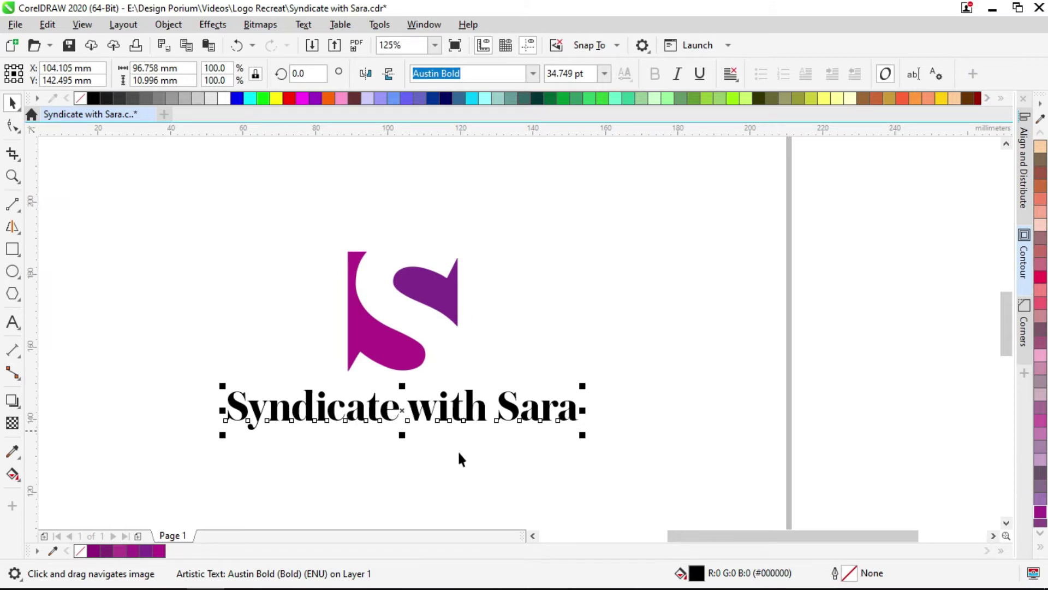
left_click(474, 462)
left_click(482, 403)
left_click(457, 459)
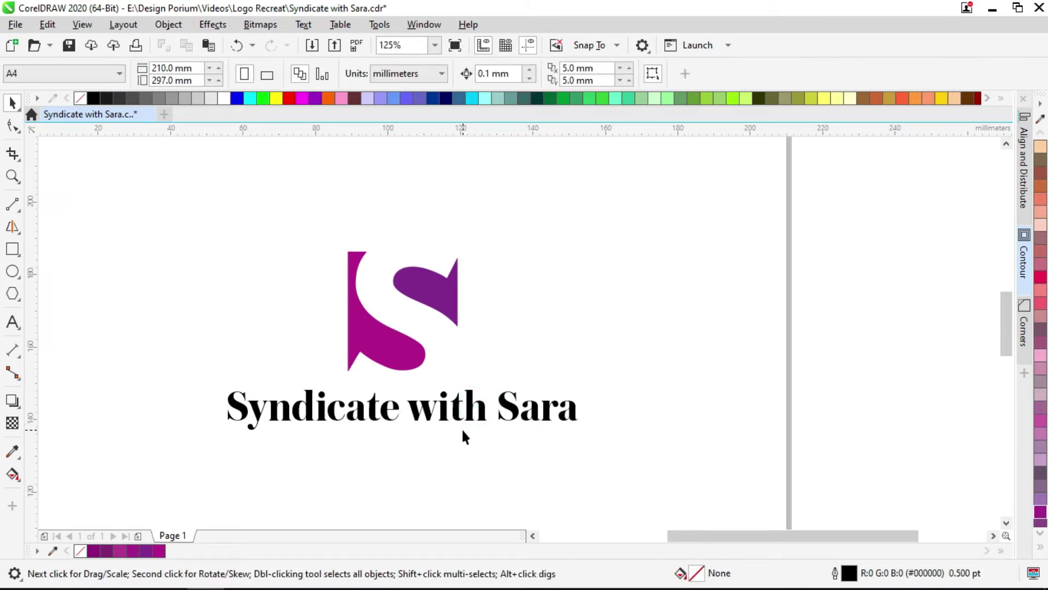
Enlarge the S symbol to about 40 mm wide and keep it clear above the text
left_click_drag(487, 451, 291, 235)
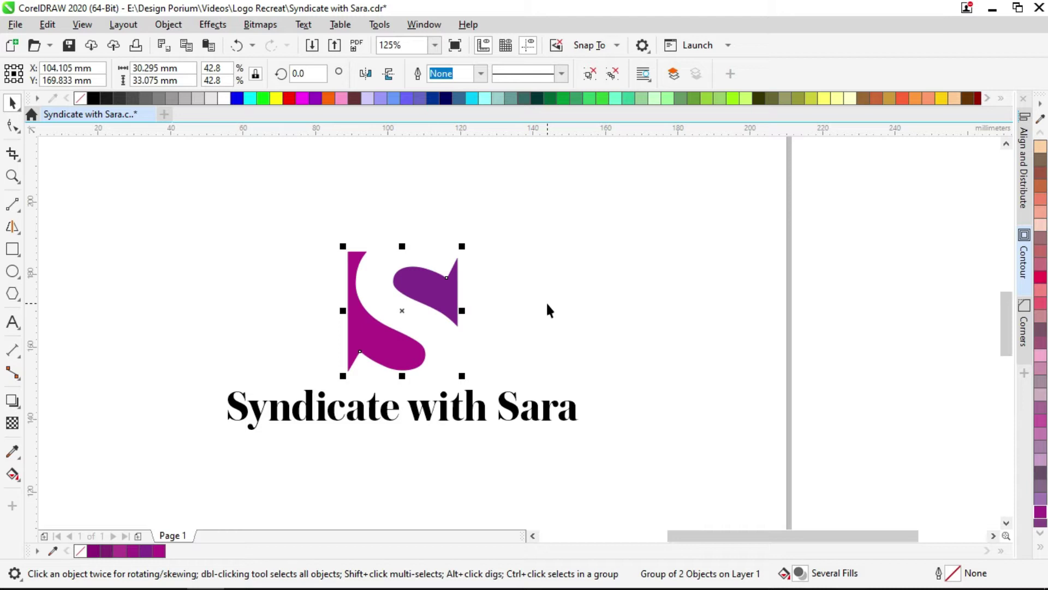
left_click_drag(484, 206, 333, 464)
left_click_drag(382, 344, 382, 320)
left_click_drag(463, 352, 480, 370)
Split the text into Syndicate, with and Sara, set "with" to 20 pt and stagger "with Sara" beneath Syndicate
double_click(501, 411)
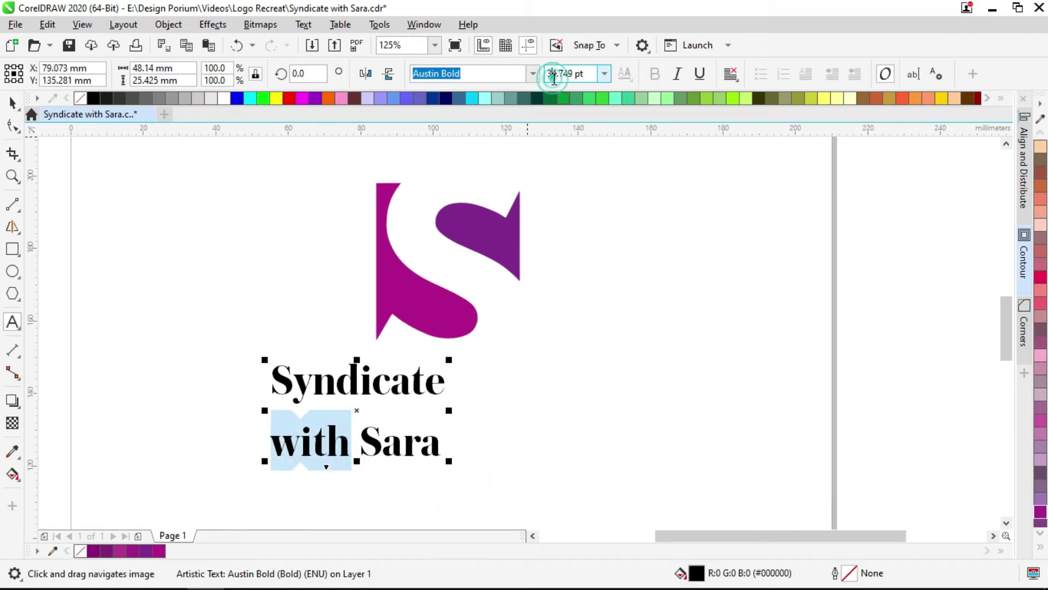
key("Return")
left_click(12, 103)
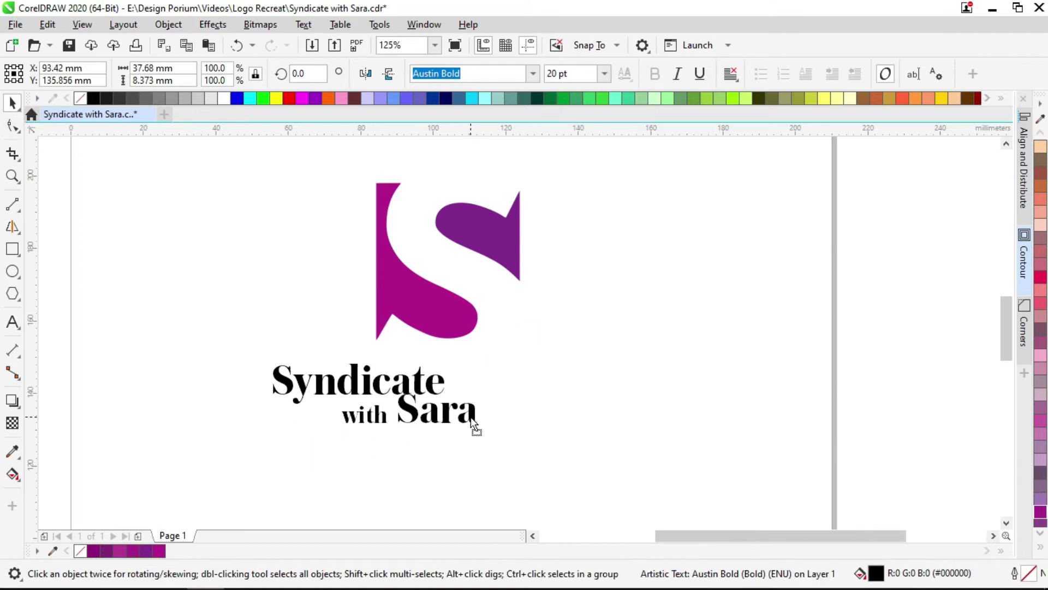
scroll(471, 417, "up", 3)
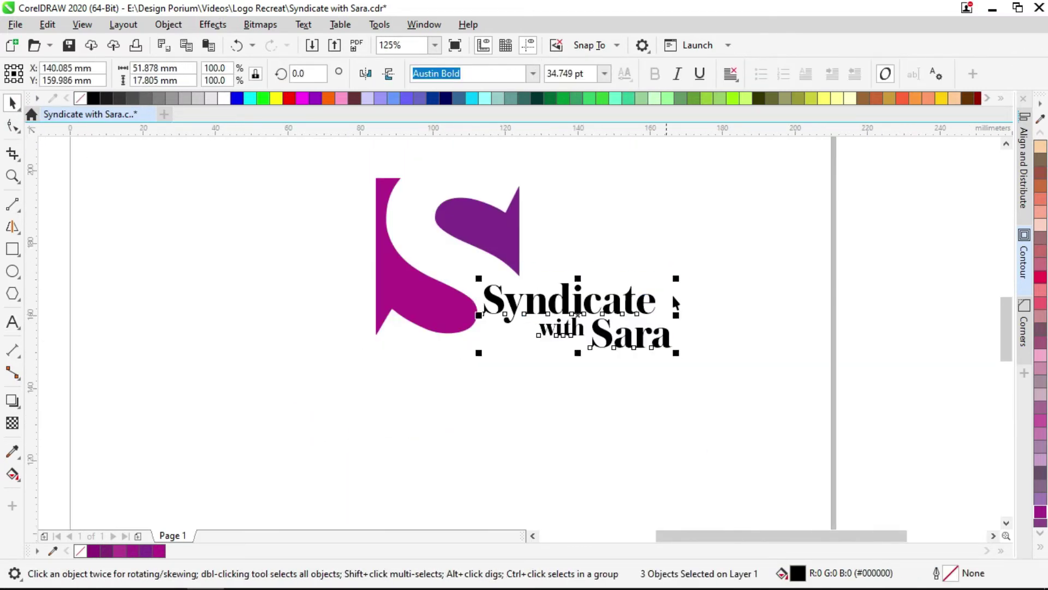
left_click_drag(676, 303, 519, 399)
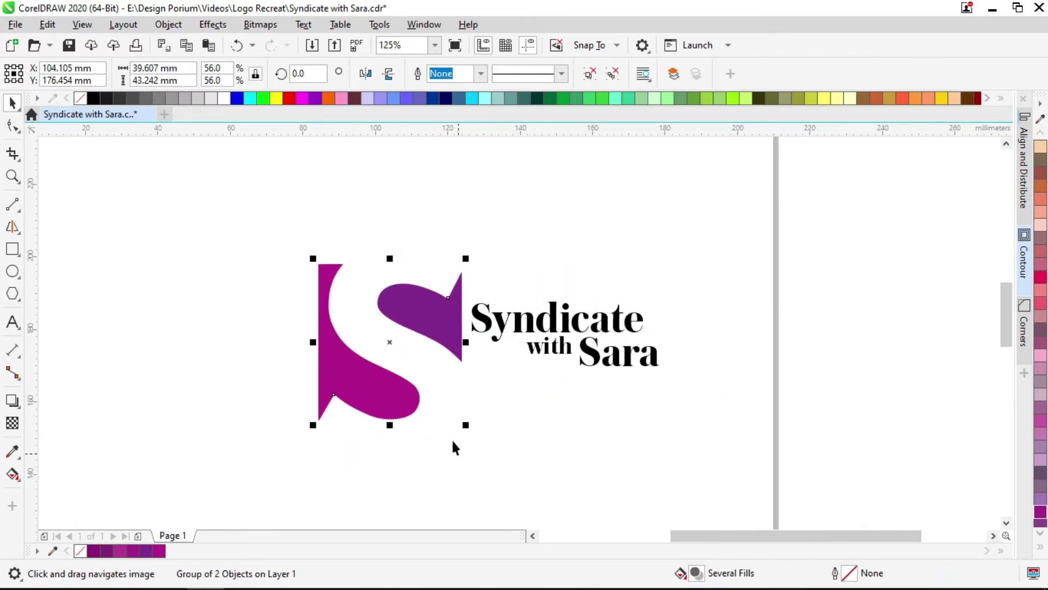
Set up a horizontal version with a smaller S symbol beside the text, and draw a rectangle around each part
scroll(451, 438, "up", 2)
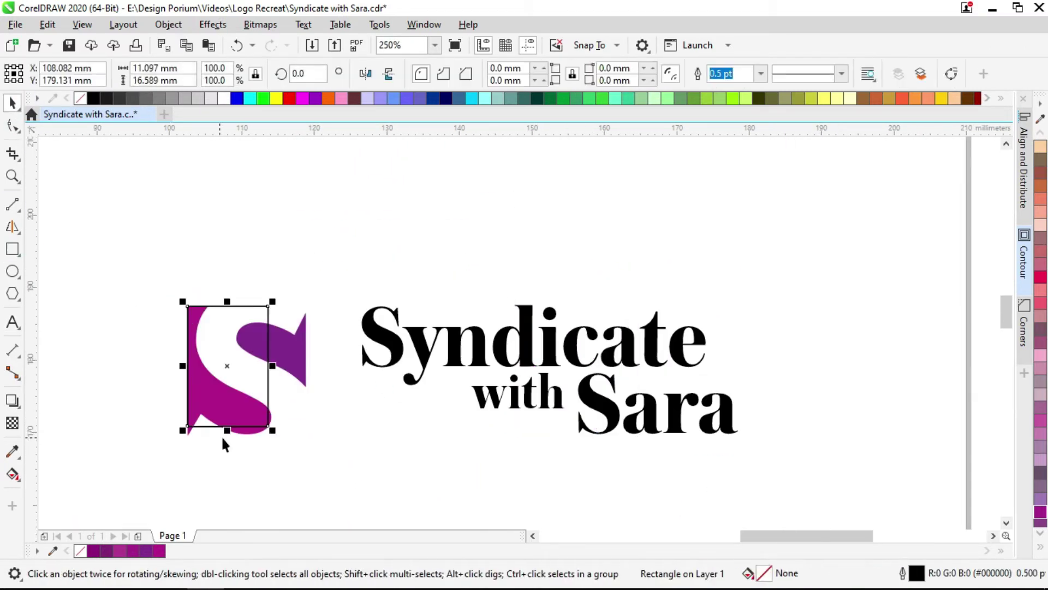
left_click_drag(227, 430, 227, 439)
left_click_drag(273, 370, 310, 371)
key("space")
mouse_move(650, 433)
left_mouse_down()
mouse_move(510, 311)
mouse_move(361, 306)
left_mouse_up()
key("space")
left_click_drag(655, 369, 741, 369)
left_click(240, 407)
left_click(299, 332)
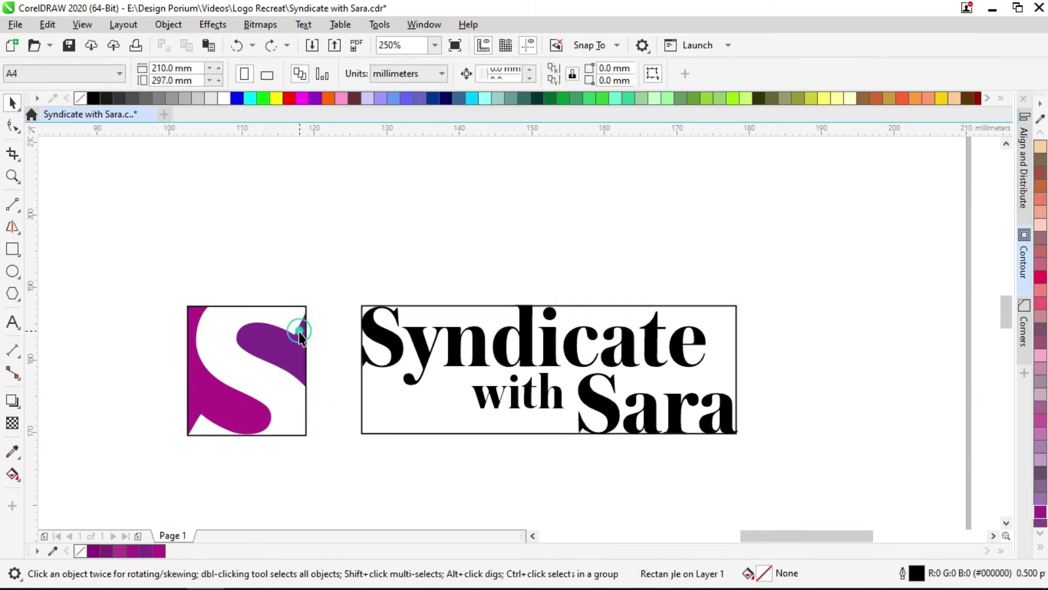
Remove the rectangles around the S symbol and the text of the horizontal version
type("25")
key("Return")
left_click(327, 289)
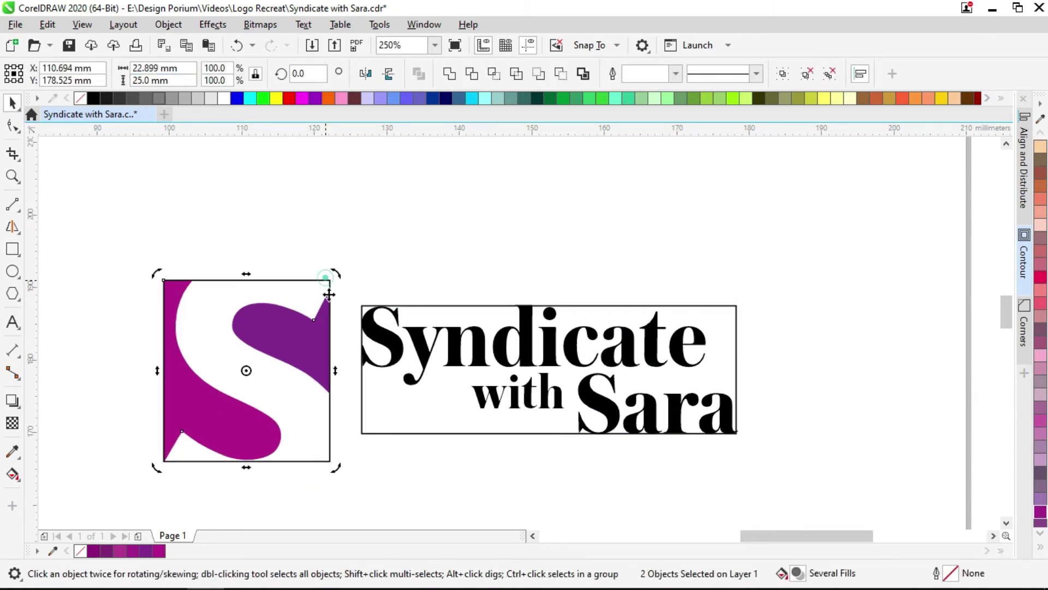
left_click(681, 344)
key("Delete")
Fill the word "with" in the horizontal version with mid grey and group the three words
left_click(524, 393)
key("ctrl+shift+a")
left_click(545, 327)
left_click(1040, 547)
left_click(1040, 172)
left_click_drag(809, 234, 338, 463)
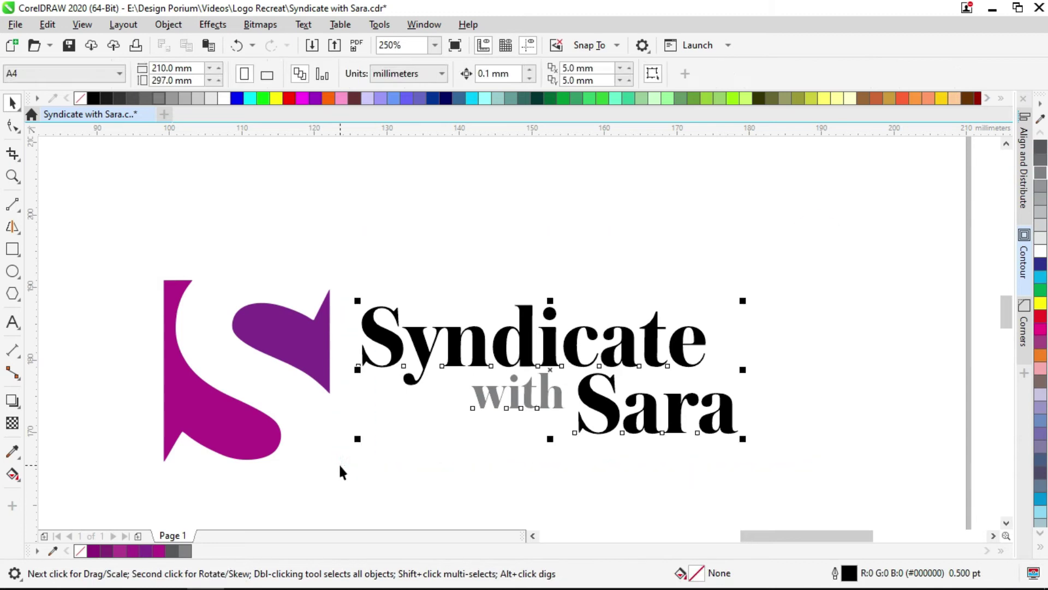
key("ctrl+g")
Add a horizontal guideline at the baseline of Sara and fit the small S symbol's bottom edge to it
scroll(398, 432, "down", 1)
left_click_drag(589, 131, 495, 433)
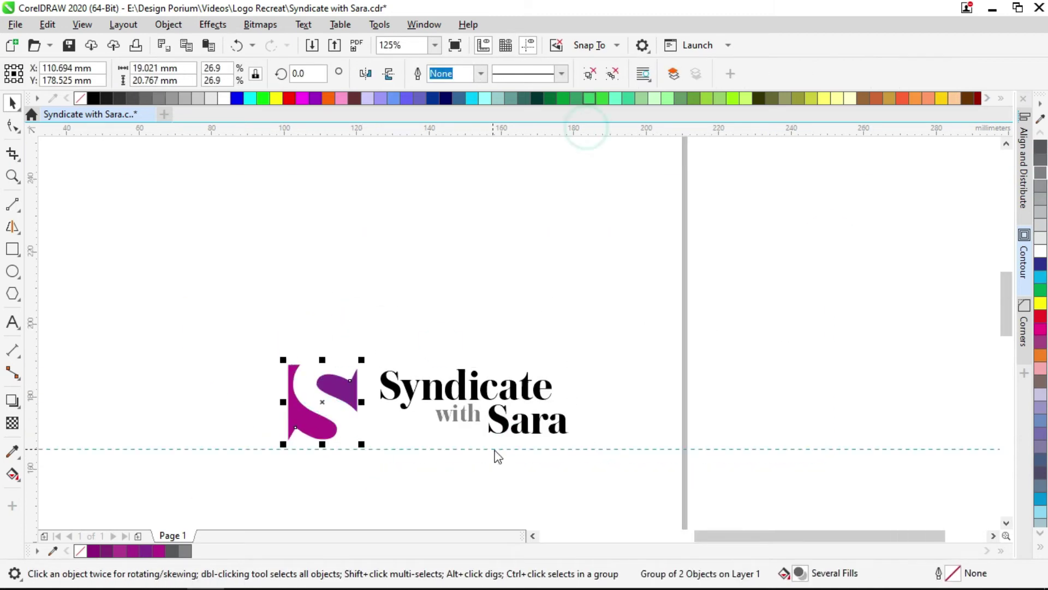
scroll(338, 442, "up", 1)
left_click_drag(294, 435, 295, 421)
scroll(241, 410, "up", 2)
left_click_drag(234, 447, 234, 465)
scroll(233, 465, "down", 2)
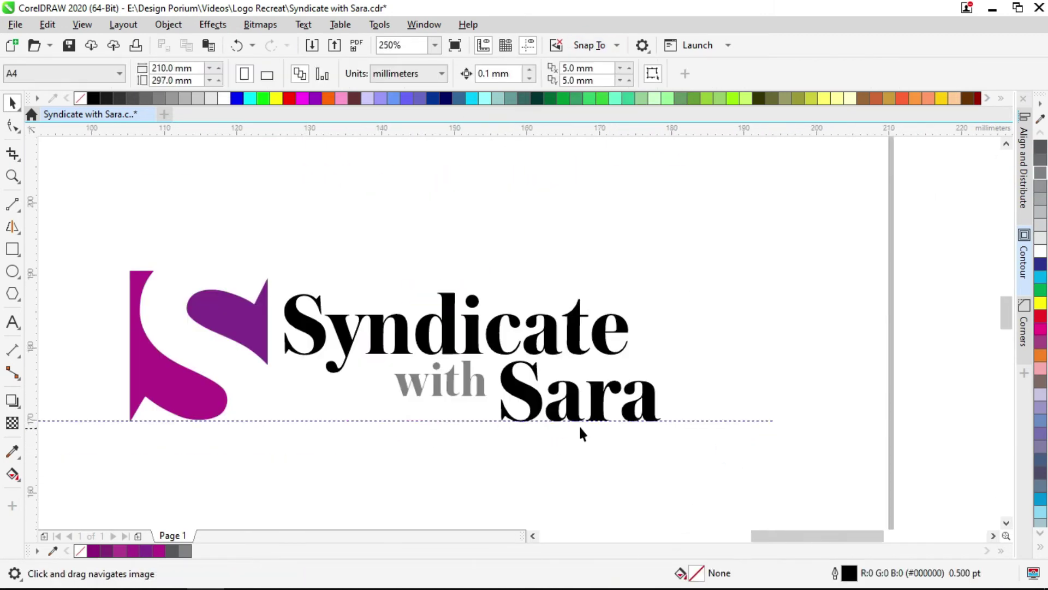
Arrange the stacked logo's text beneath its S symbol near the page's upper-left corner and move the horizontal logo beside it
scroll(579, 424, "down", 1)
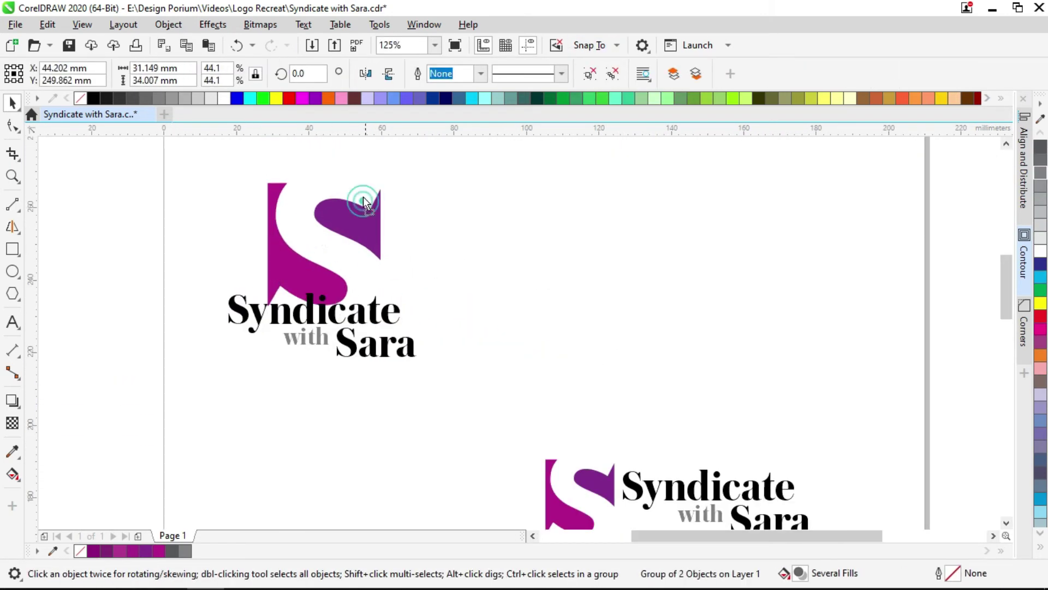
scroll(363, 203, "up", 1)
left_click_drag(412, 185, 224, 433)
left_click_drag(373, 371, 375, 367)
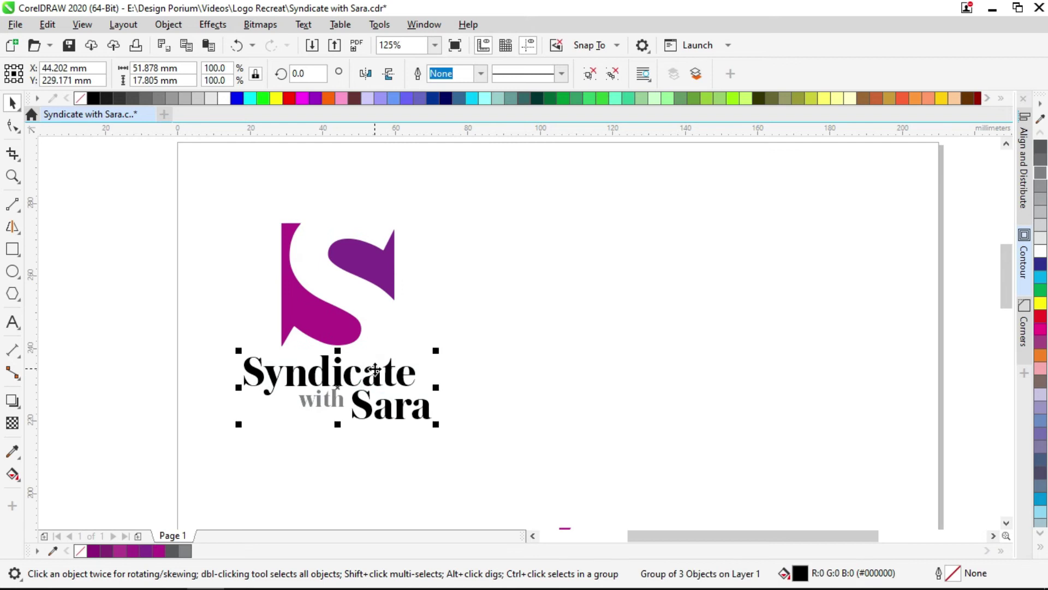
left_click(324, 311)
scroll(234, 197, "up", 1)
scroll(323, 243, "down", 1)
left_click_drag(322, 244, 337, 260)
left_click(517, 369)
scroll(414, 306, "down", 1)
left_click_drag(507, 444, 463, 328)
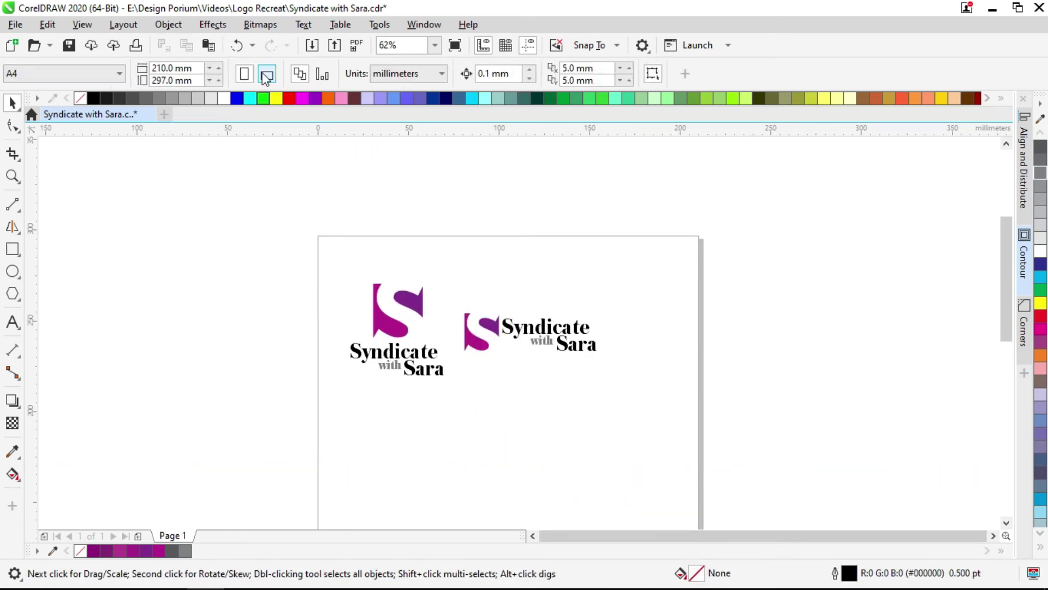
Switch the page to landscape, group both logos and centre them on the page
left_click(267, 74)
key("ctrl+a")
key("ctrl+g")
key("p")
Space the two logos apart, level the bottoms of their S symbols with a horizontal guideline and delete the guideline
left_click_drag(568, 296, 629, 272)
left_click_drag(519, 344, 539, 344)
key("Delete")
left_click_drag(438, 129, 437, 348)
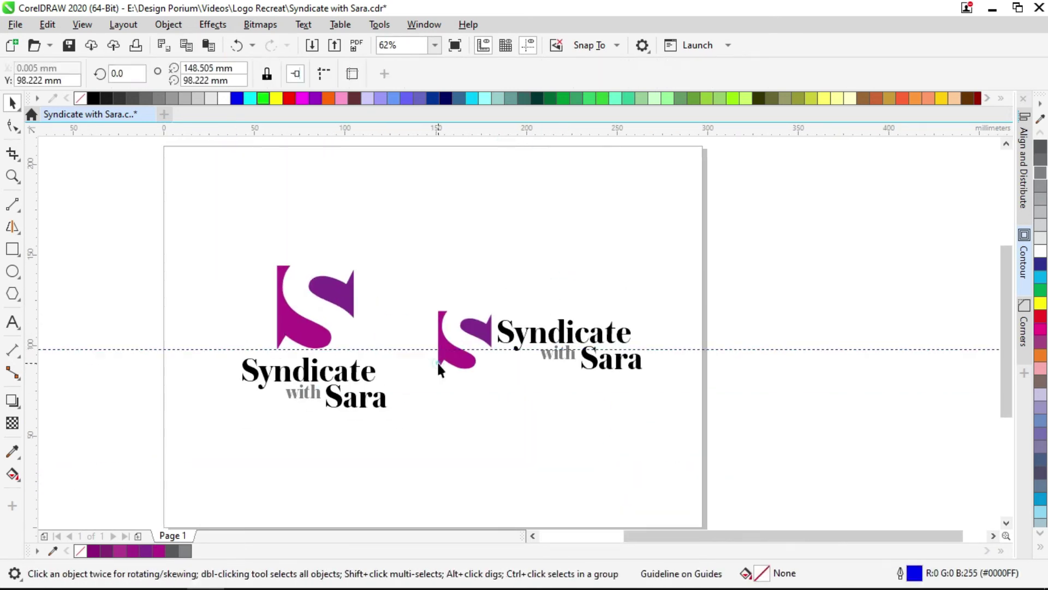
left_click(655, 349)
key("Delete")
Examine the stacked and horizontal logos up close and on the whole landscape page
key("F2")
left_click_drag(229, 230, 717, 457)
scroll(562, 445, "down", 1)
scroll(565, 452, "up", 3)
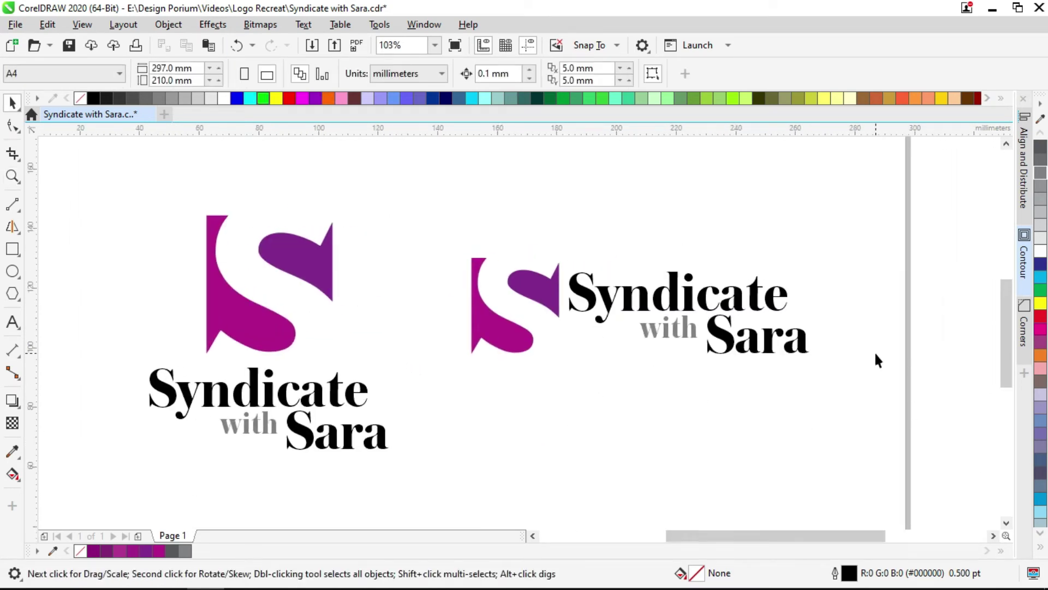
left_click(382, 346)
left_click(596, 359)
scroll(612, 352, "down", 2)
scroll(613, 390, "up", 2)
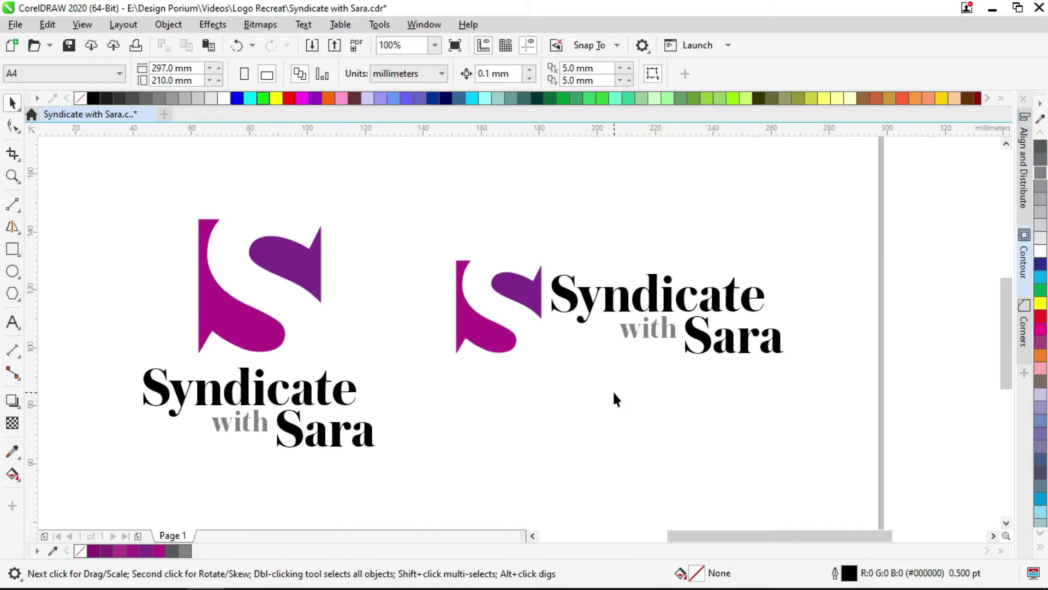
scroll(600, 385, "down", 2)
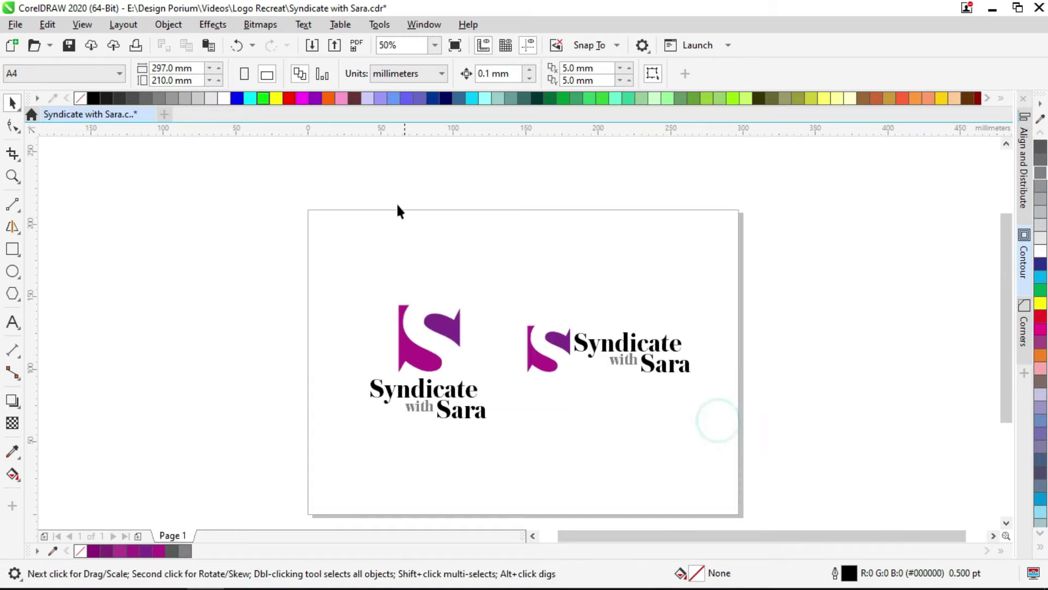
Import the original logo image Syndicate with Sara.jpeg and place it beside the stacked logo, partly off the page
left_click(311, 44)
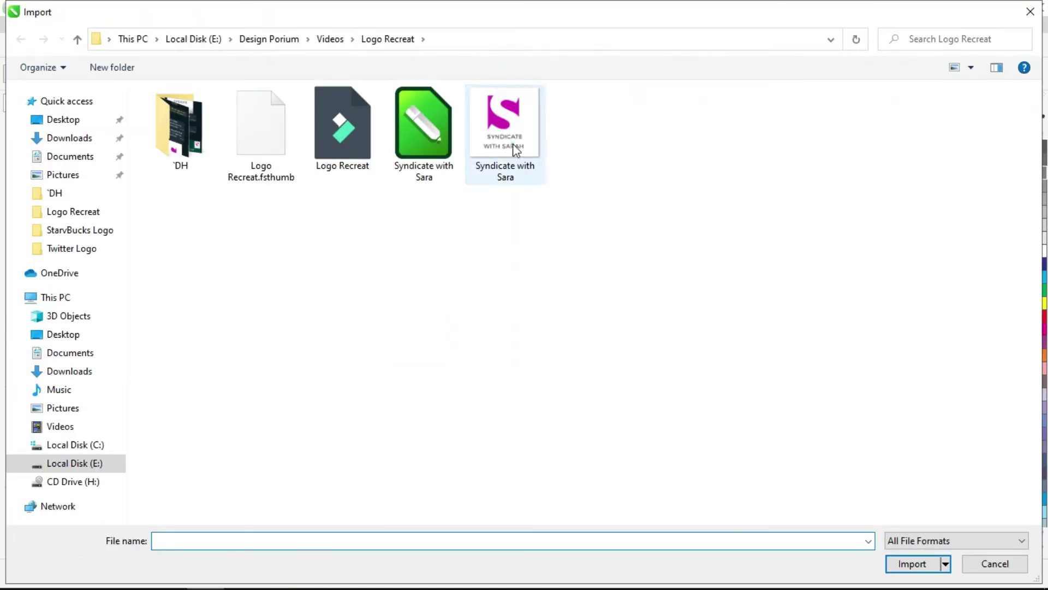
double_click(498, 120)
left_click(387, 255)
left_click_drag(447, 299, 291, 333)
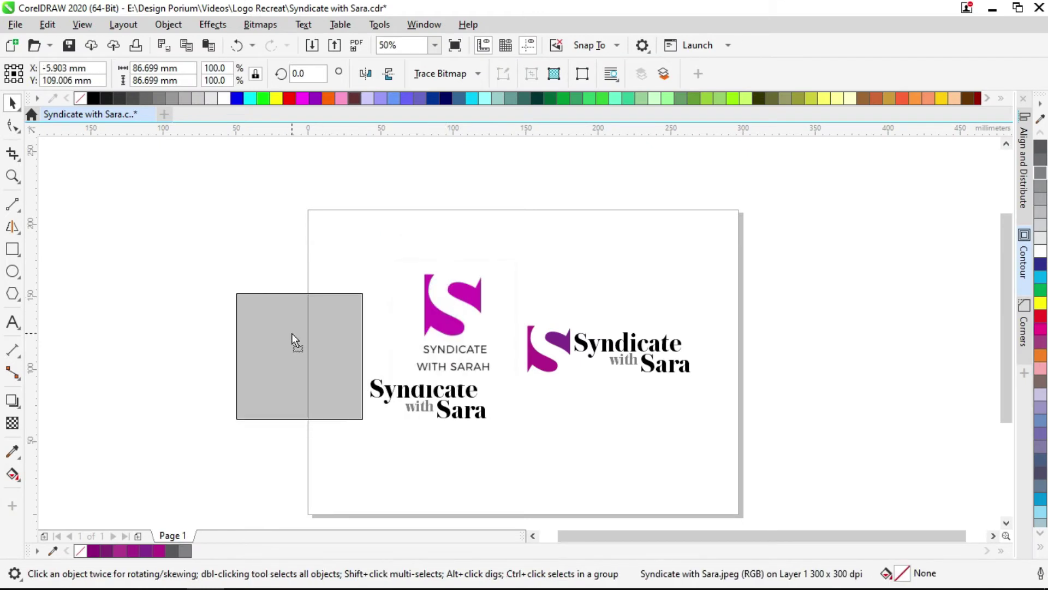
Compare the original logo image with the two recreated logos
scroll(328, 345, "up", 2)
scroll(412, 287, "down", 2)
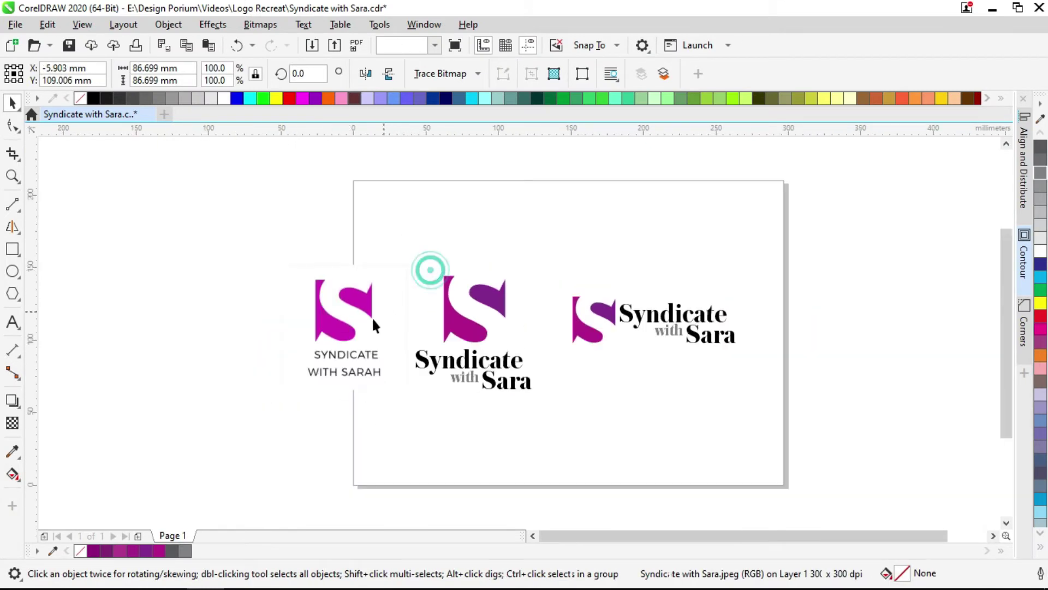
left_click(447, 219)
left_click_drag(486, 363, 452, 359)
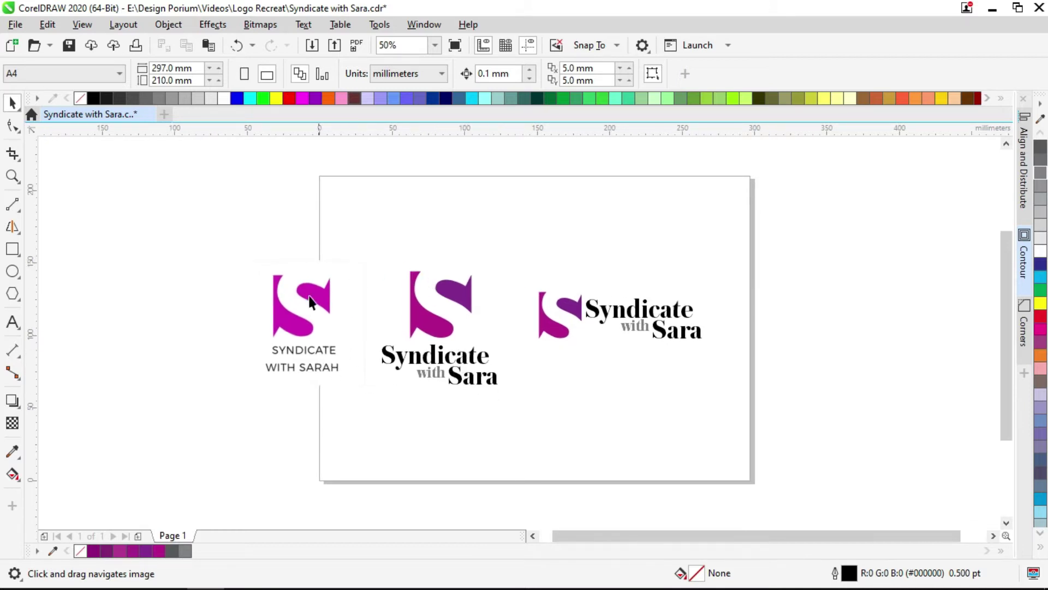
scroll(388, 325, "up", 2)
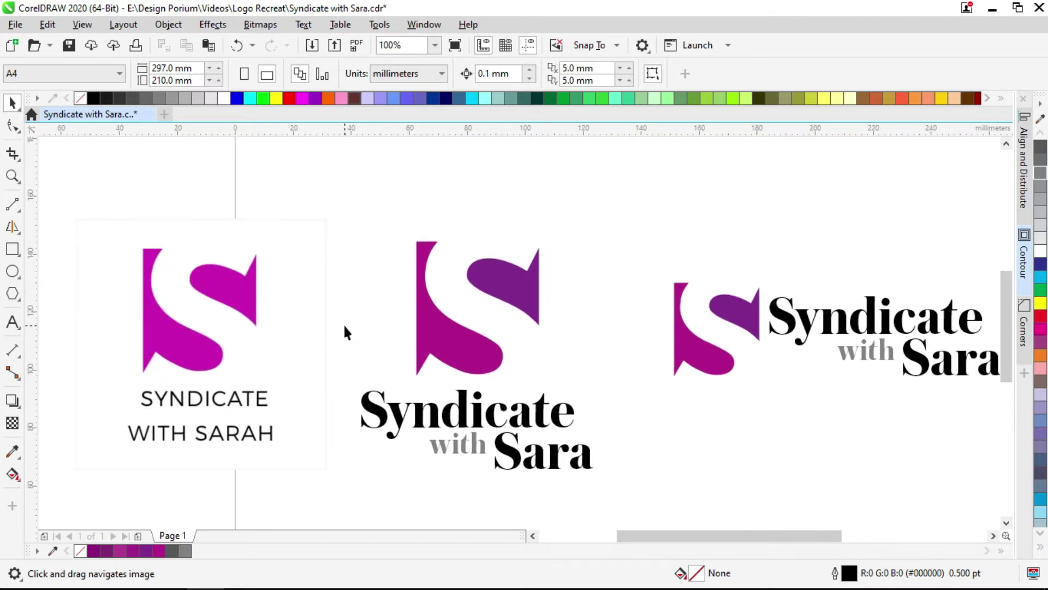
left_click_drag(344, 326, 314, 315)
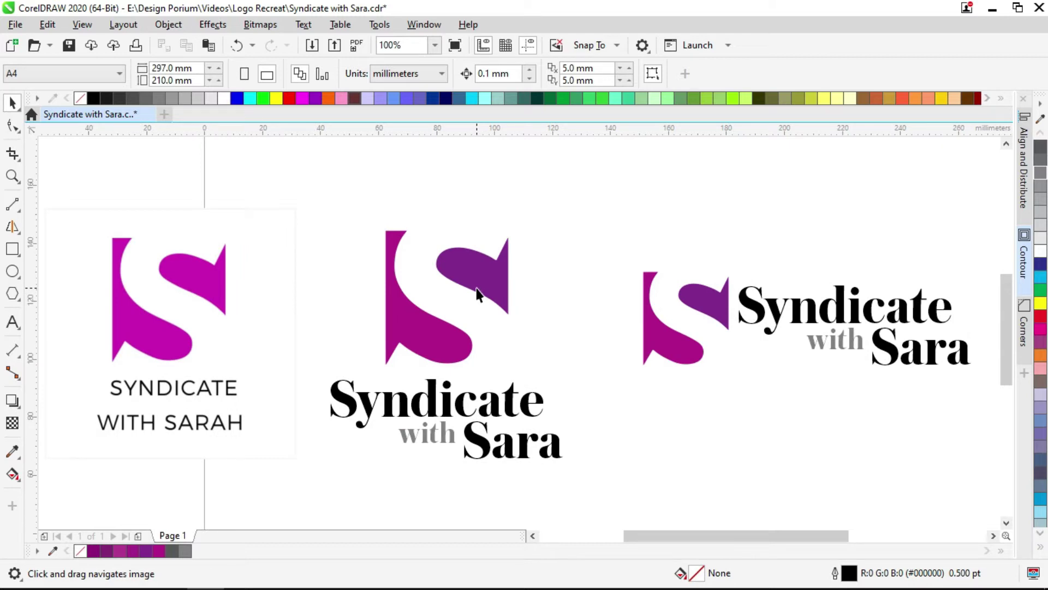
Delete the imported original image and group the two recreated logos
left_click(238, 358)
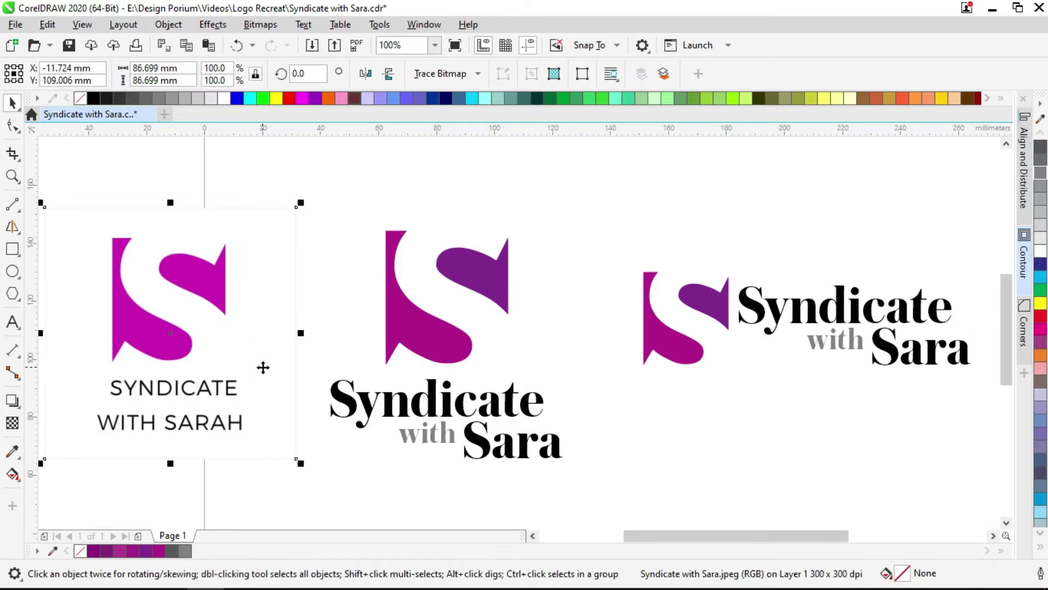
key("Delete")
scroll(267, 364, "down", 2)
left_click_drag(683, 280, 254, 451)
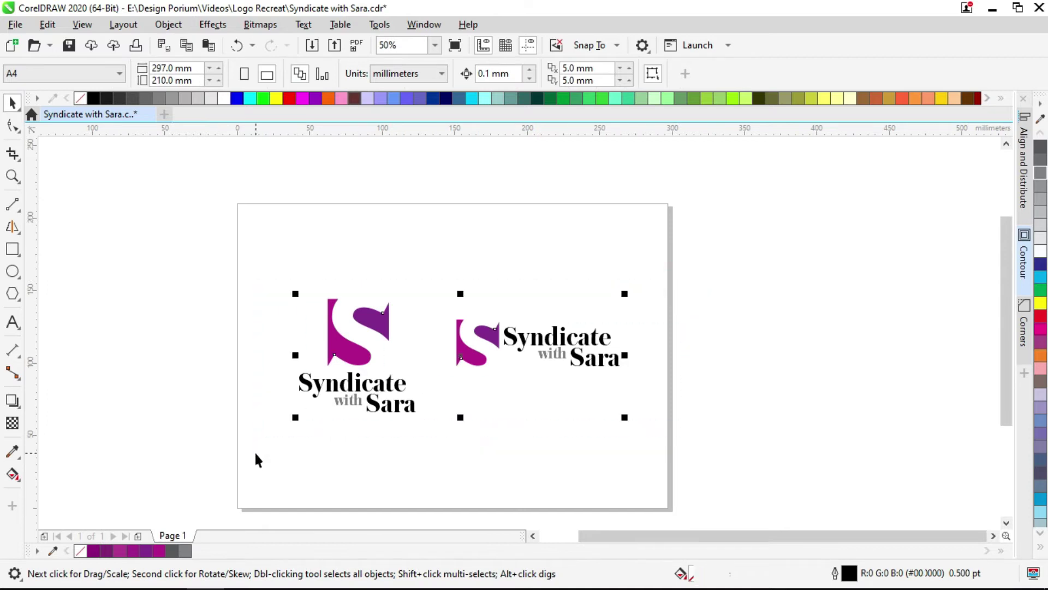
key("g")
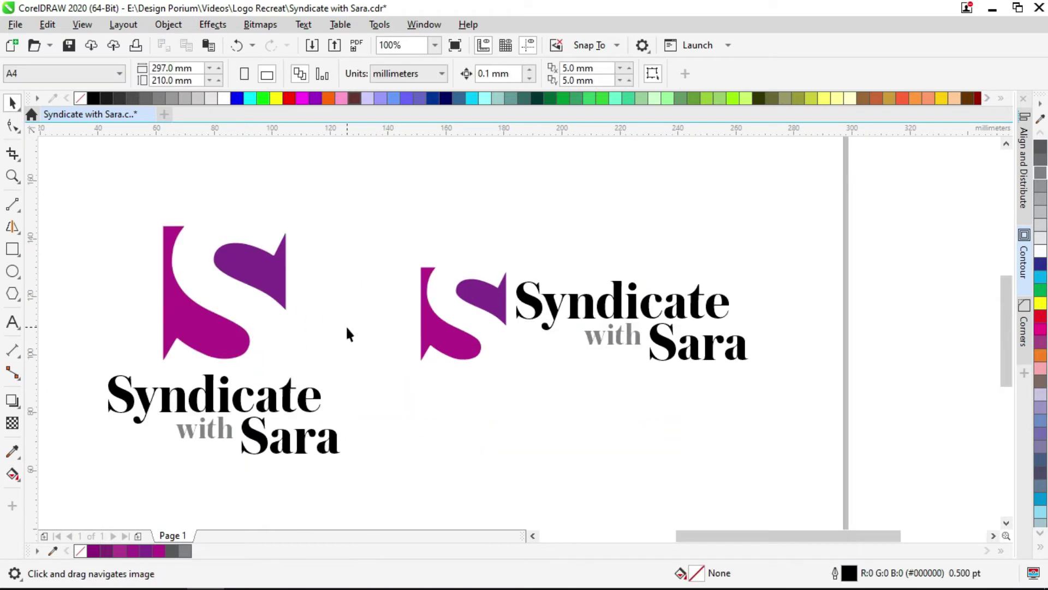
left_click_drag(369, 345, 402, 337)
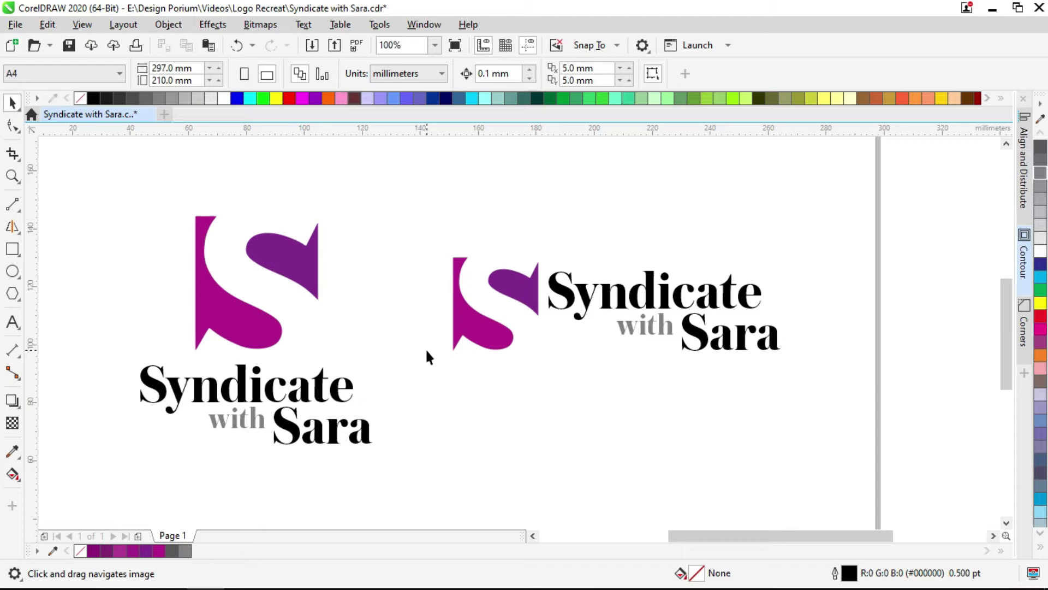
Add a new blank page after Page 1
left_click_drag(255, 425, 302, 409)
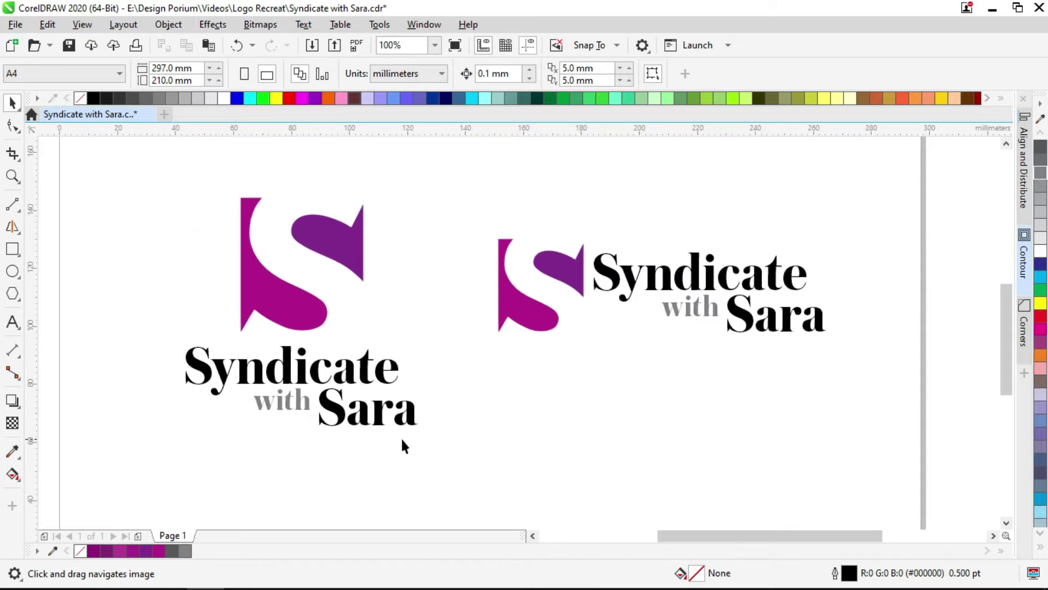
left_click_drag(414, 421, 417, 434)
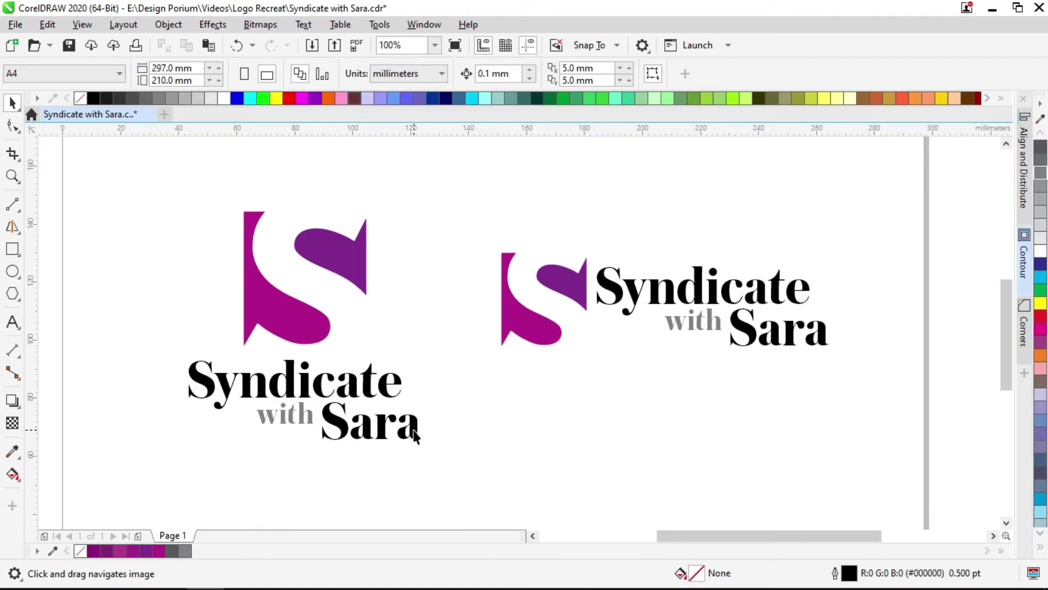
left_click(388, 391)
left_click(467, 434)
left_click(138, 535)
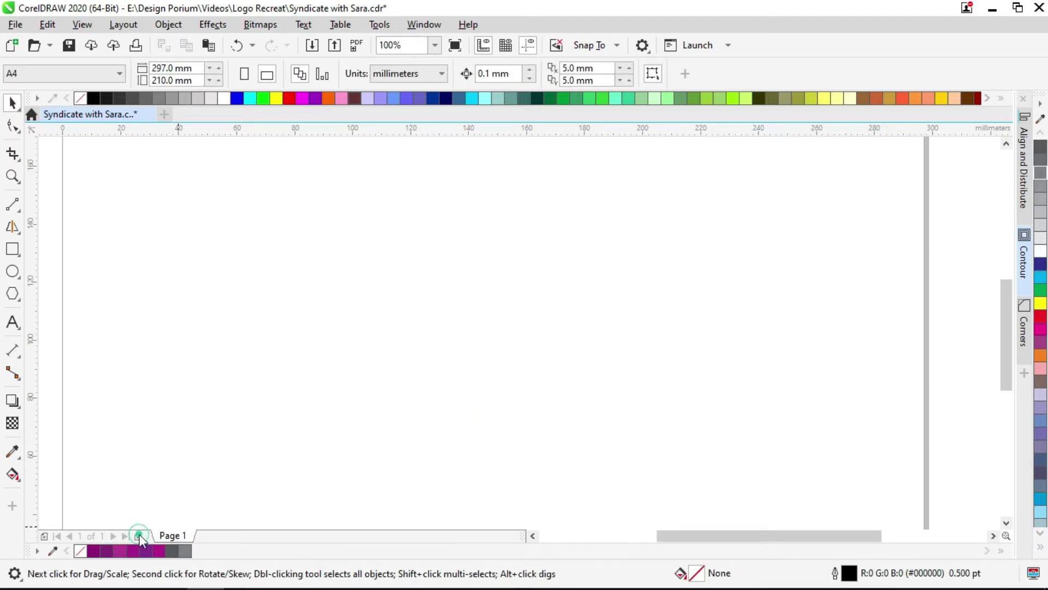
Paste the stacked logo onto Page 2 and centre it on the page
key("ctrl+v")
key("p")
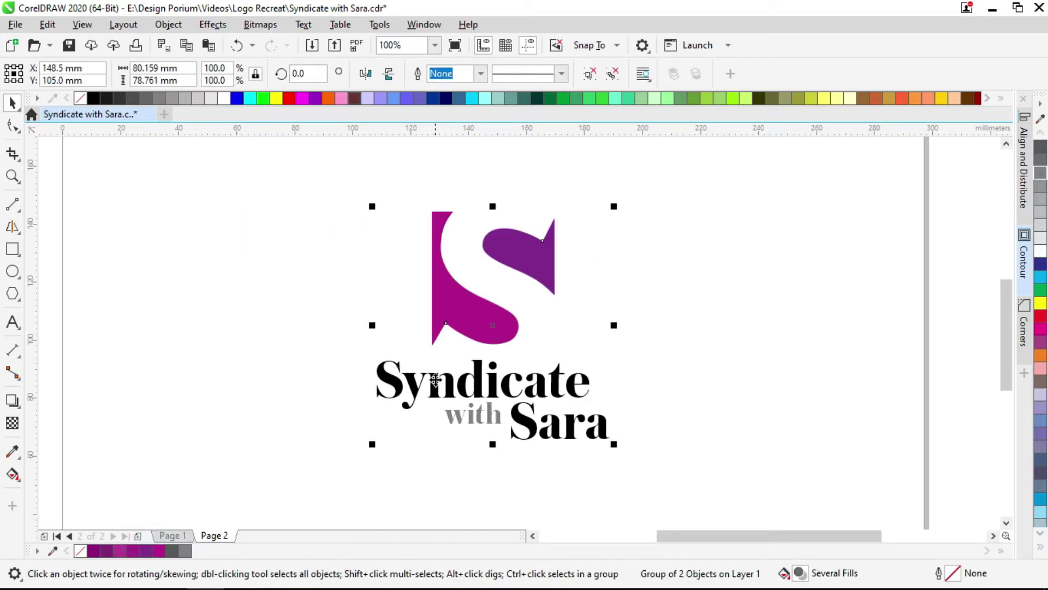
left_click_drag(522, 362, 489, 358)
Ungroup the pasted logo and delete its S emblem, keeping only the Syndicate with Sara text
left_click(616, 339)
left_click(531, 373)
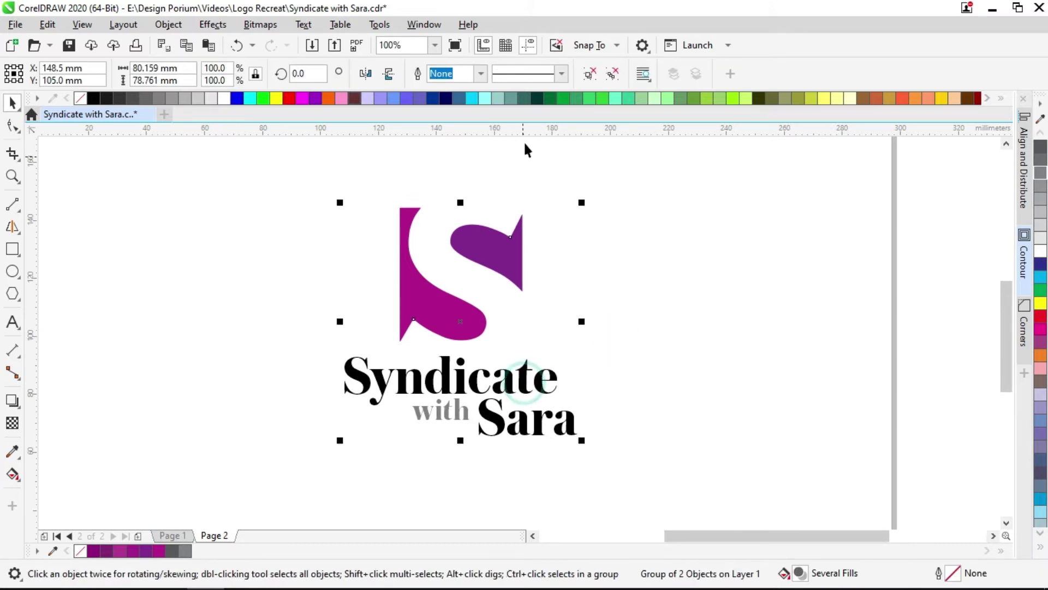
left_click(627, 182)
left_click_drag(627, 203, 285, 352)
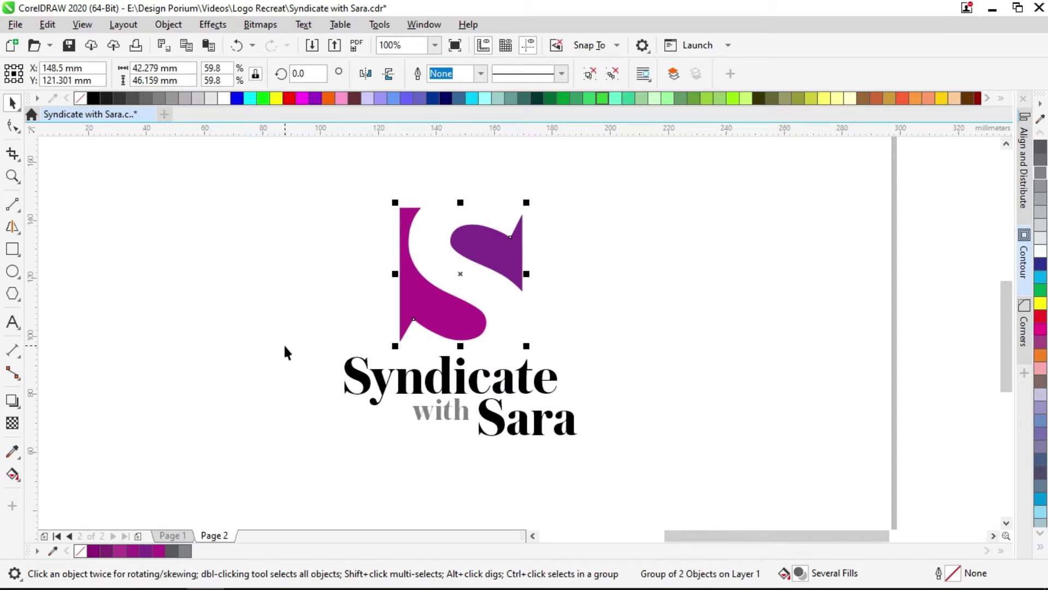
key("Delete")
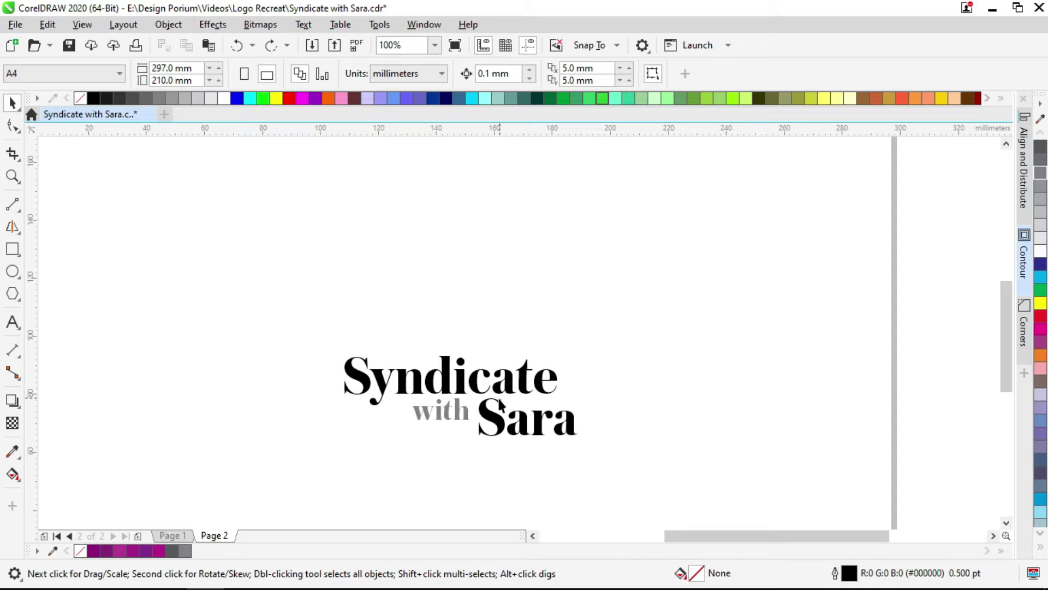
Copy the word Syndicate from the logo text and deselect it
left_click(491, 373)
double_click(500, 373)
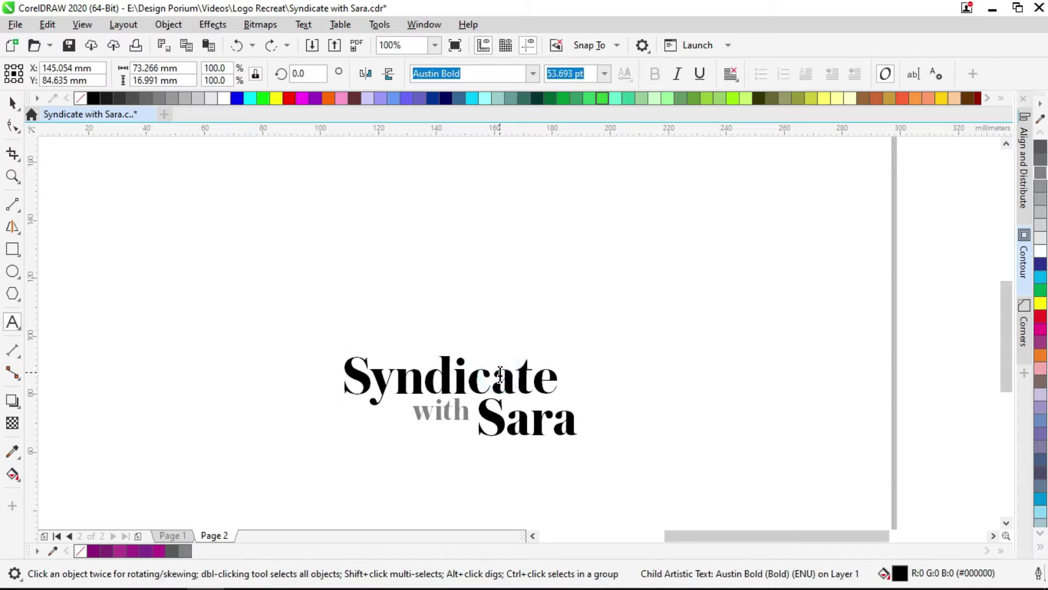
key("ctrl+a")
key("ctrl+c")
left_click(12, 102)
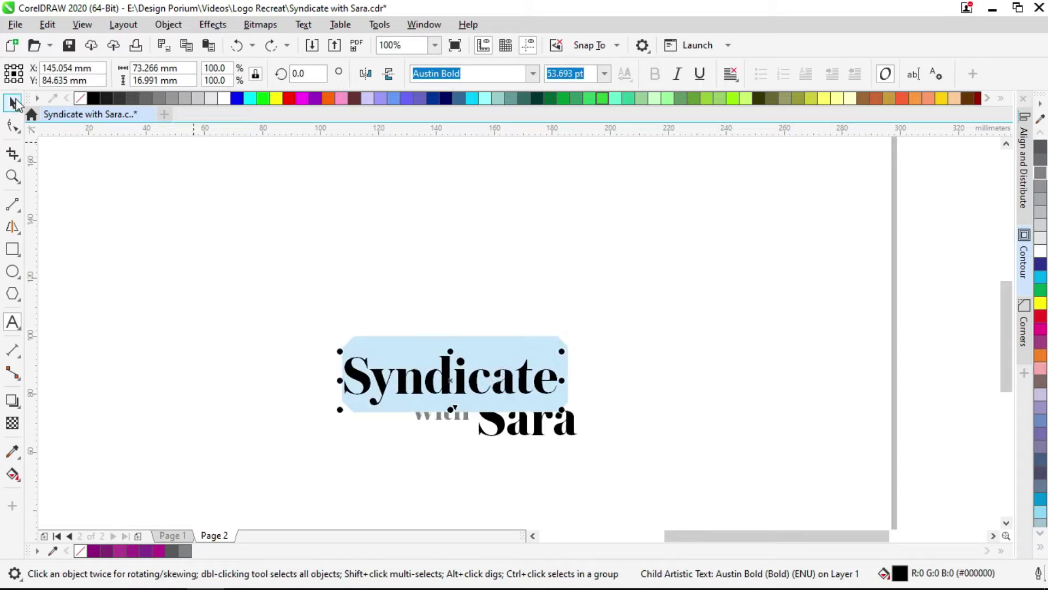
left_click(247, 283)
Switch to Chrome and search Google for the copied word Syndicate
left_click(281, 587)
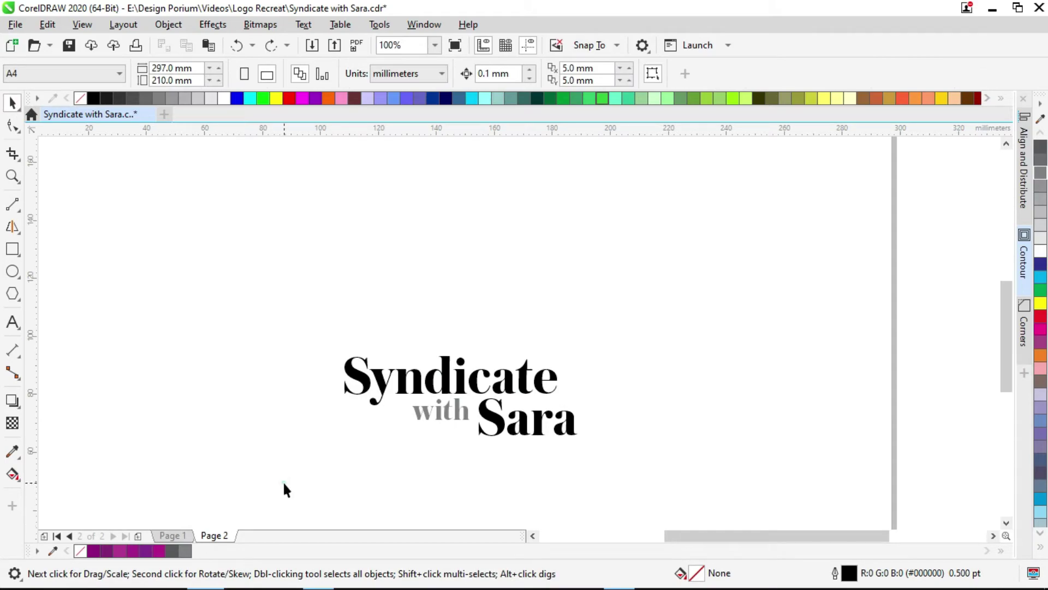
left_click(213, 21)
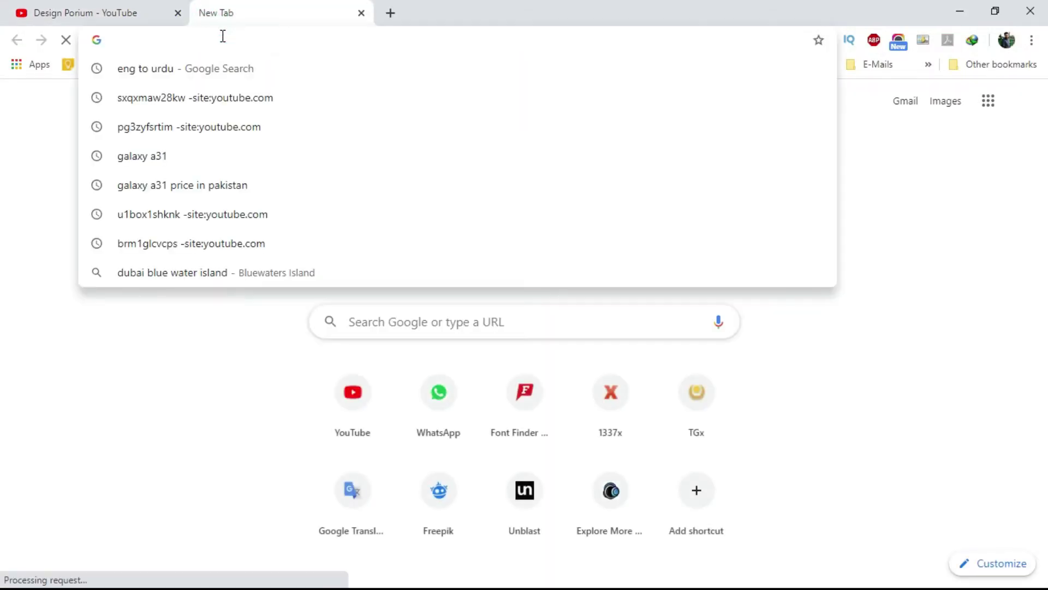
type("sy")
key("Escape")
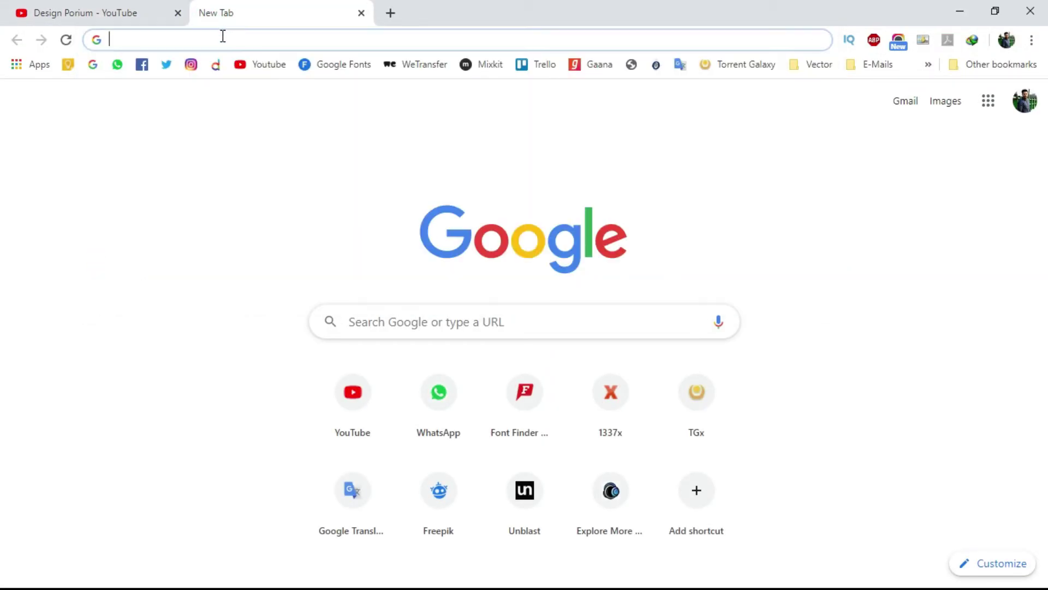
key("ctrl+v")
key("Return")
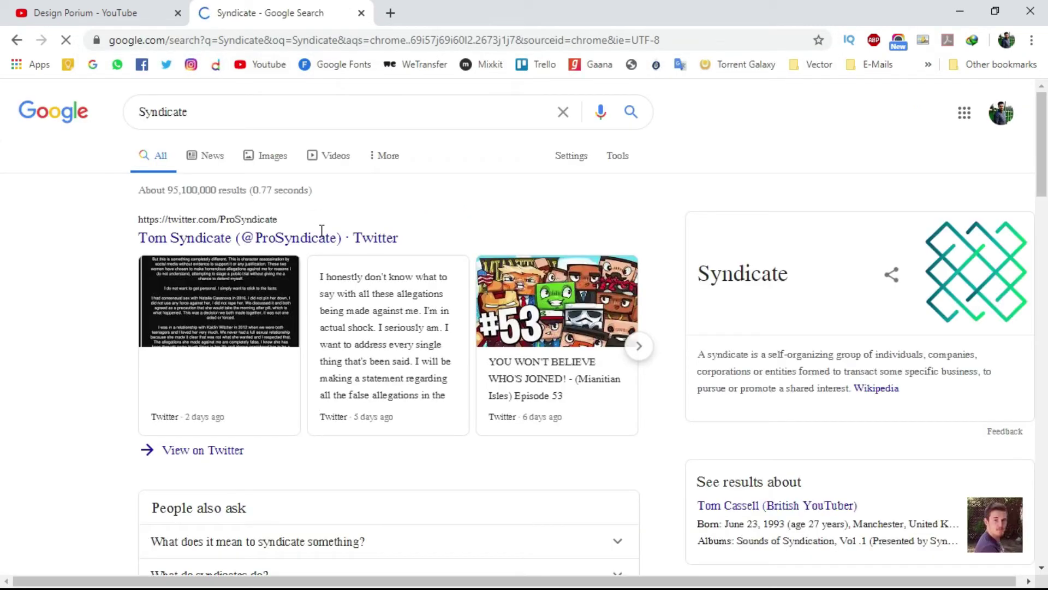
Search for syndicate meaning, read the dictionary definition and return to CorelDRAW
scroll(321, 240, "down", 6)
scroll(322, 240, "up", 6)
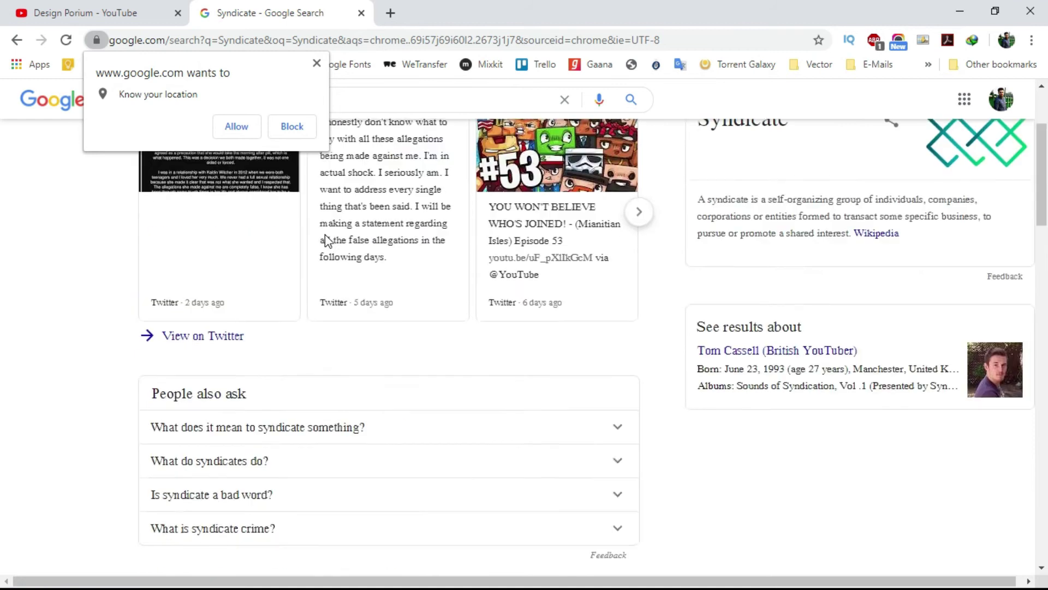
left_click(321, 112)
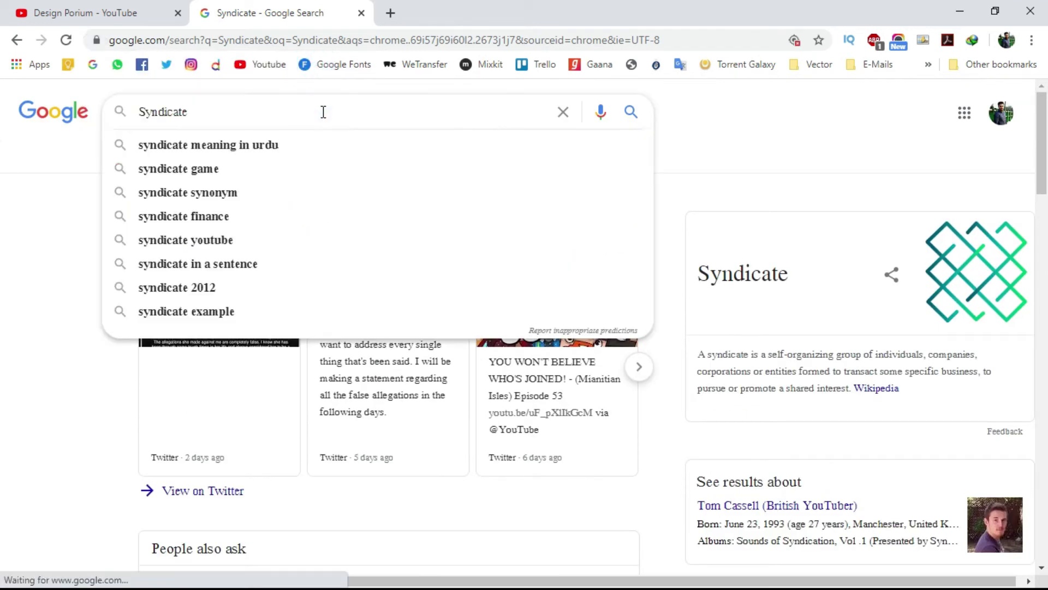
key("Down")
key("Return")
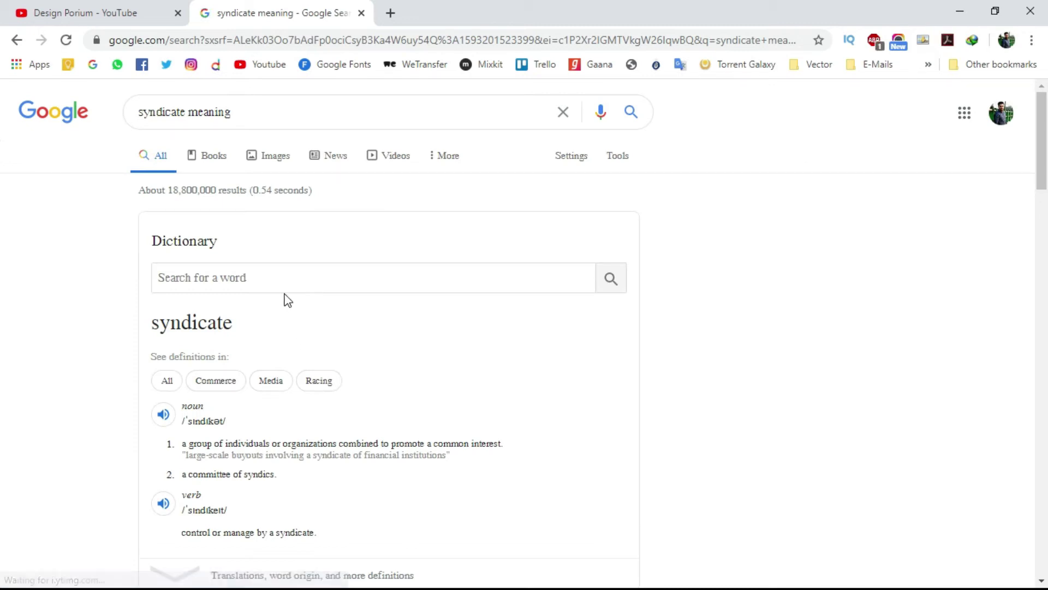
scroll(240, 218, "down", 2)
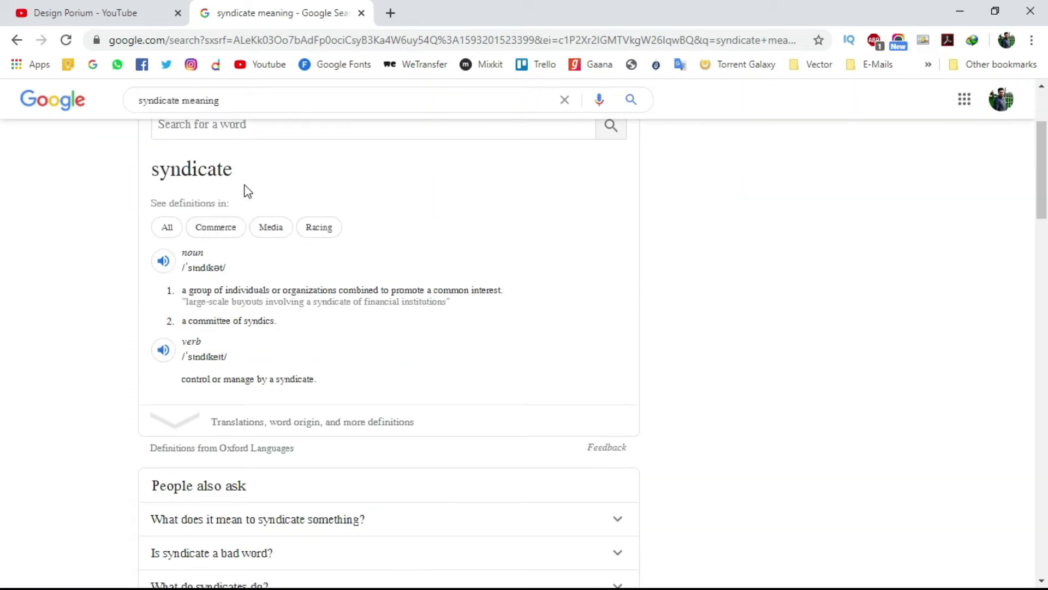
scroll(244, 191, "up", 1)
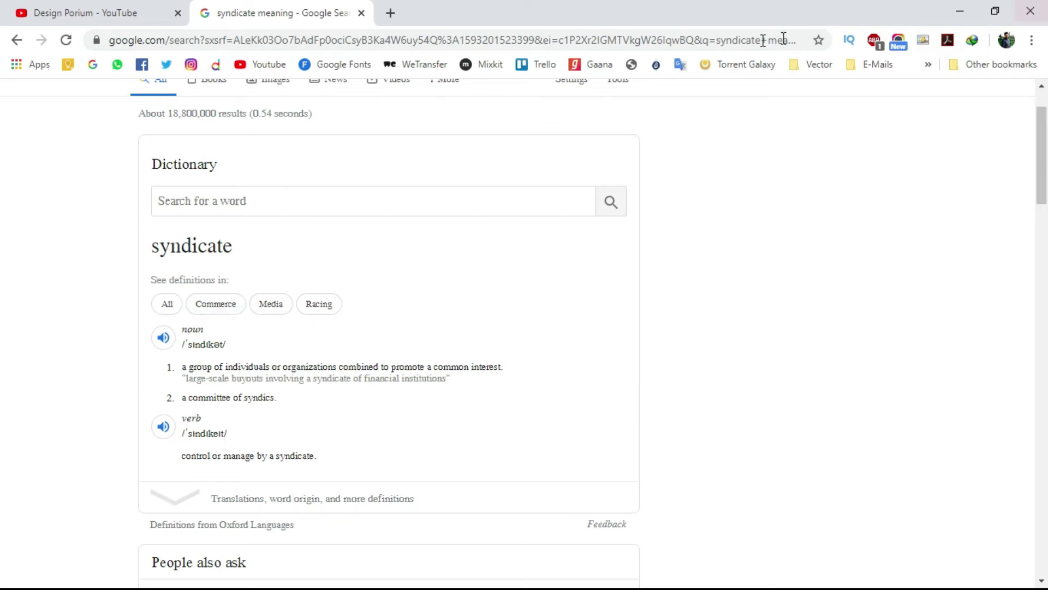
left_click(962, 9)
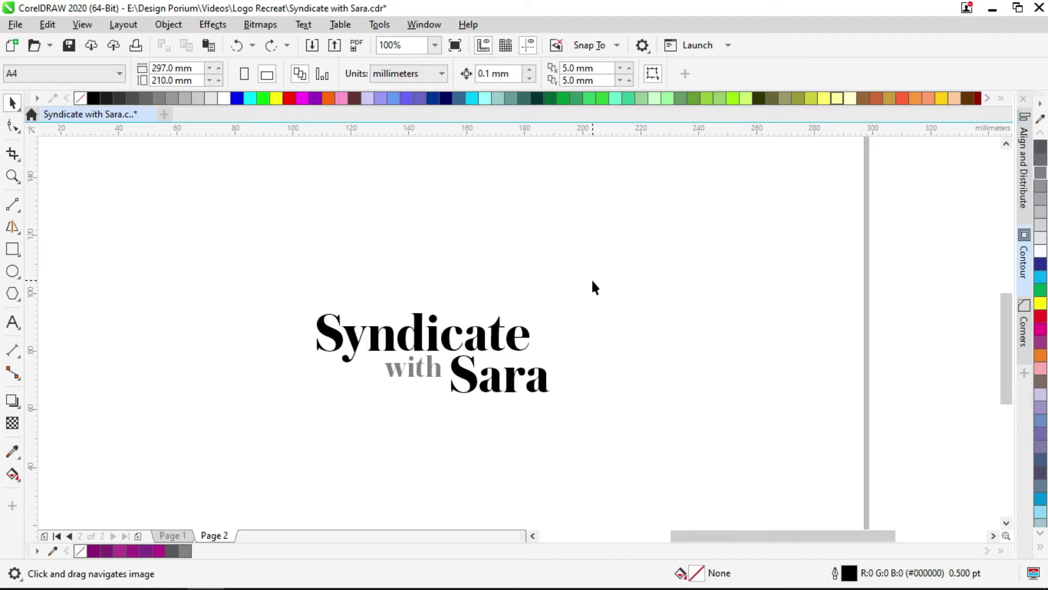
Draw a square about 48.7 mm wide above the Syndicate text on Page 2
left_click_drag(455, 262, 494, 308)
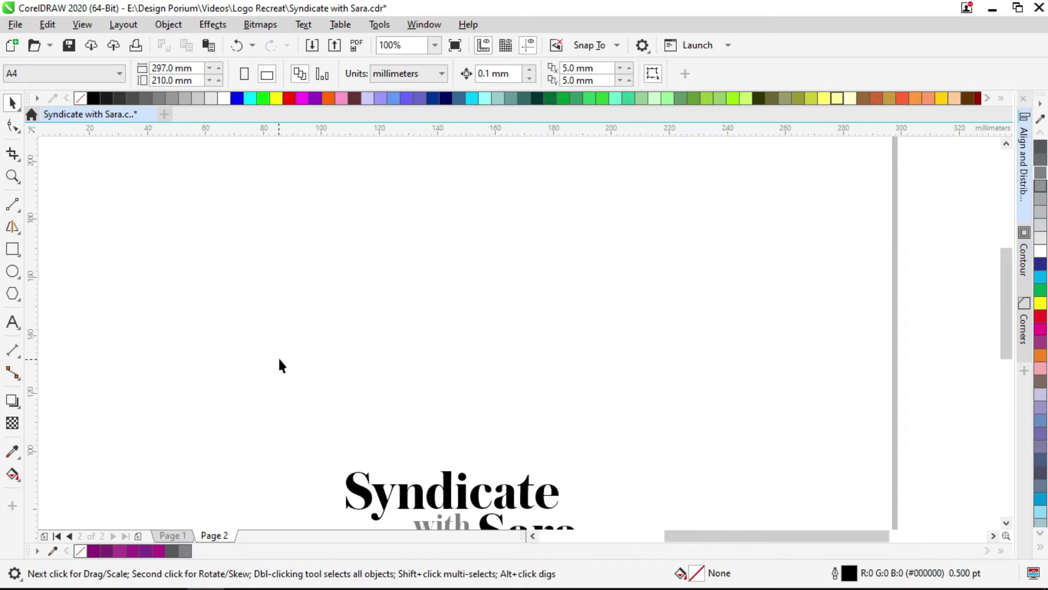
left_click_drag(405, 341, 409, 359)
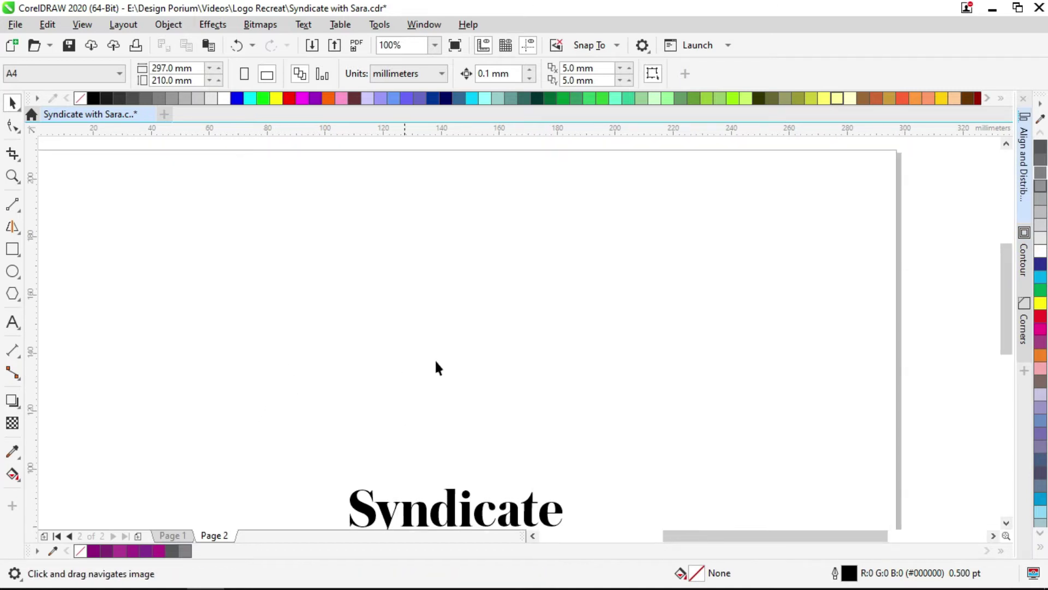
left_click(12, 249)
left_click_drag(451, 318, 507, 390)
key("space")
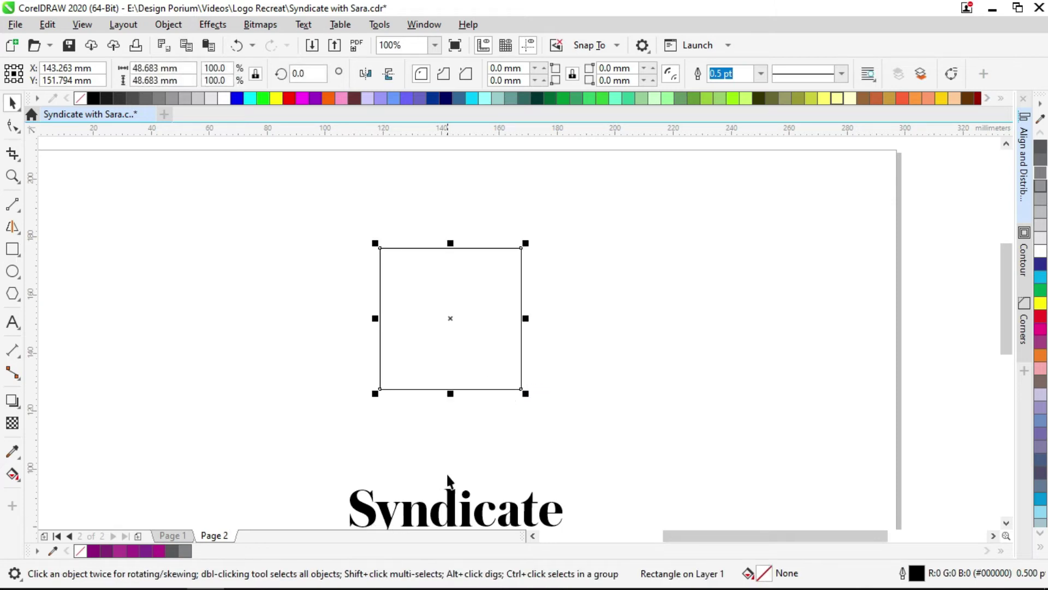
Move the Syndicate with Sara text group off the page, just beyond its right edge
left_click_drag(448, 475, 409, 354)
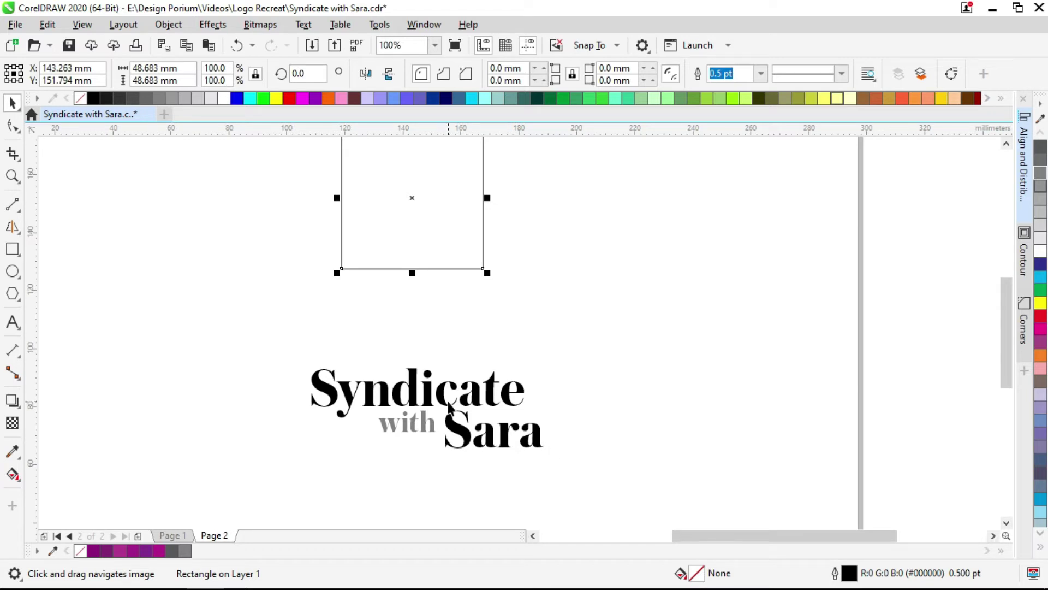
left_click_drag(450, 210, 444, 341)
scroll(549, 327, "down", 1)
left_click(645, 344)
left_click_drag(737, 342, 450, 486)
left_click_drag(635, 433, 804, 421)
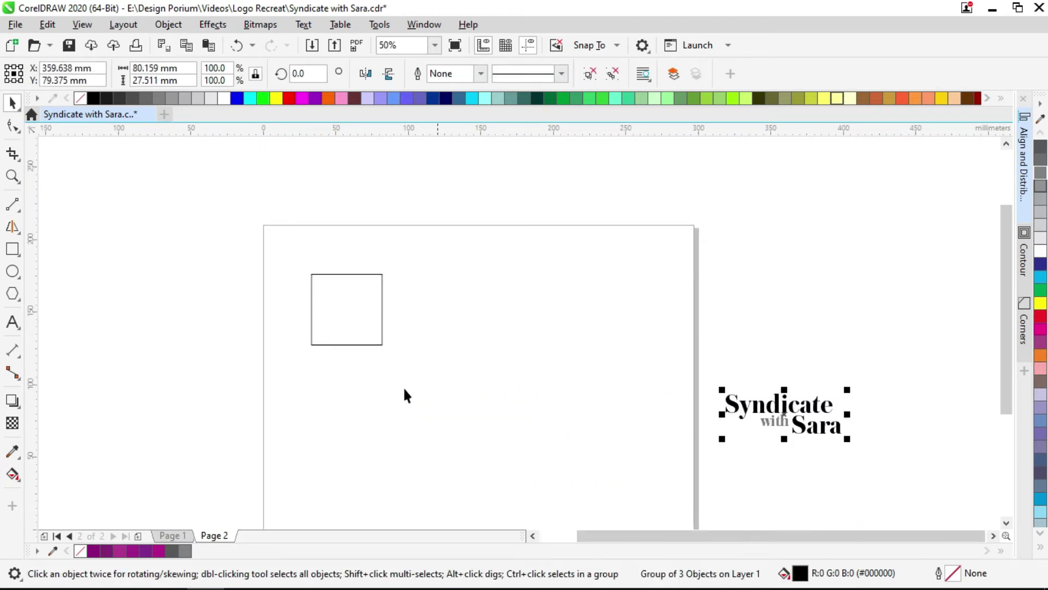
Move the square to the upper middle of the page, at about X 142 mm and Y 134 mm
scroll(403, 385, "up", 2)
left_click_drag(322, 306, 630, 311)
left_click_drag(685, 286, 520, 377)
left_click(543, 348)
left_click(522, 305)
left_click(534, 289)
left_click(609, 329)
left_click(460, 342)
left_click_drag(487, 348, 413, 410)
scroll(468, 404, "down", 3)
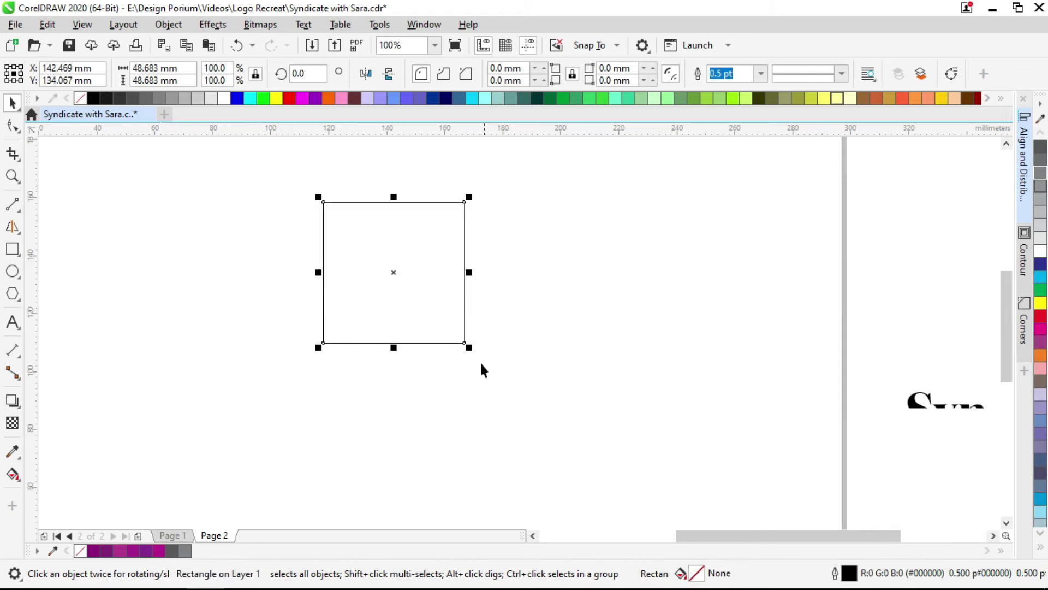
Enlarge the square from its centre to about 74 mm wide
left_click_drag(468, 346, 510, 385)
left_click_drag(506, 307, 514, 369)
key("F6")
left_click(438, 324)
left_click_drag(442, 315, 444, 335)
key("space")
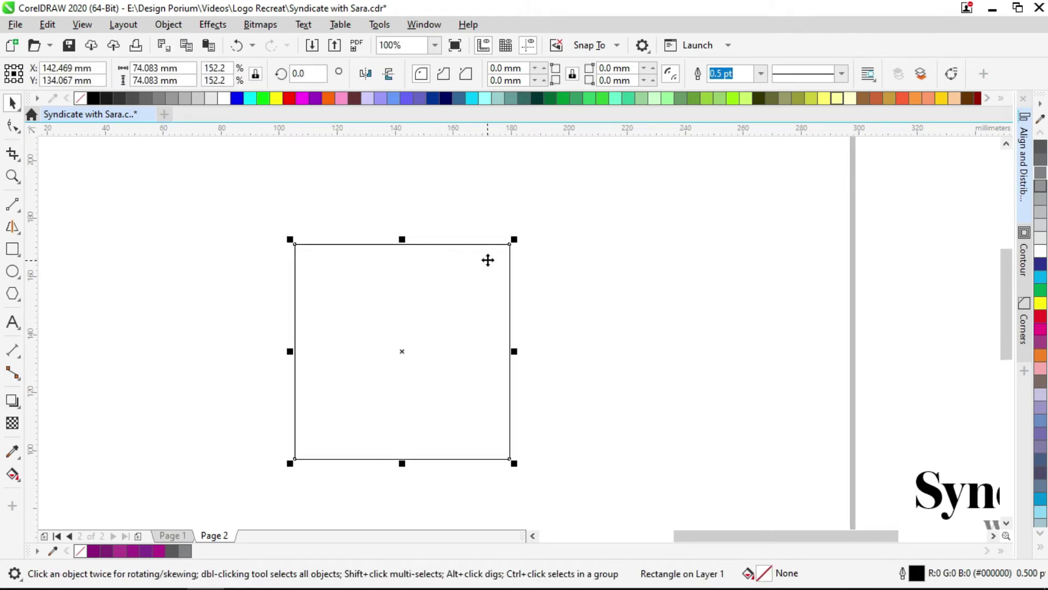
Rotate the square by 45 degrees into a diamond
left_click(485, 259)
left_click_drag(515, 238, 518, 240)
left_click_drag(404, 196, 388, 195)
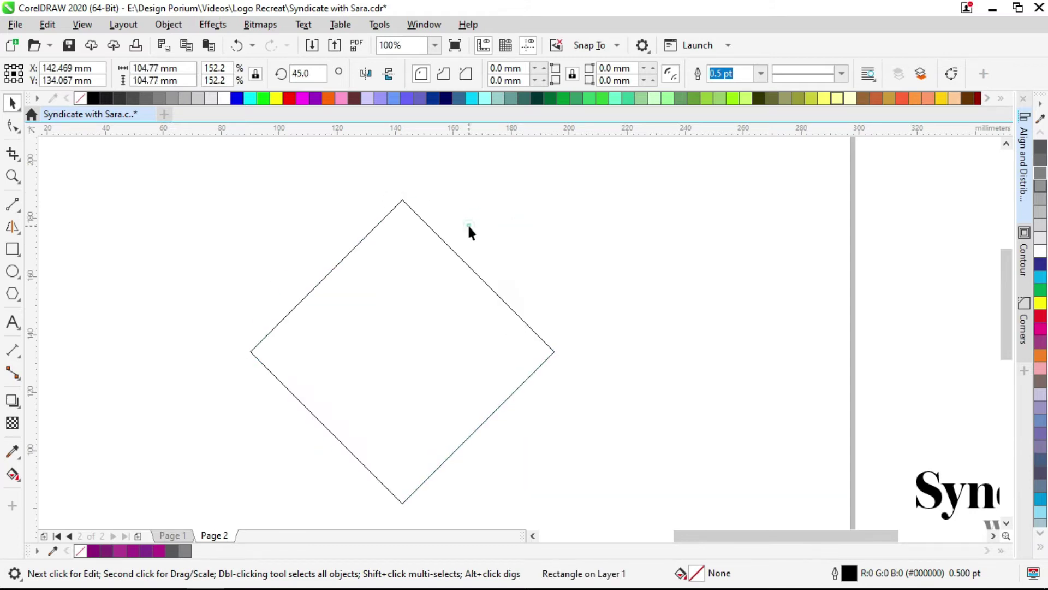
left_click(468, 225)
Round all four corners of the diamond to a radius of about 5.2 mm with the Shape tool
scroll(471, 234, "down", 1)
left_click_drag(482, 289, 462, 311)
scroll(461, 312, "up", 2)
left_click(440, 307)
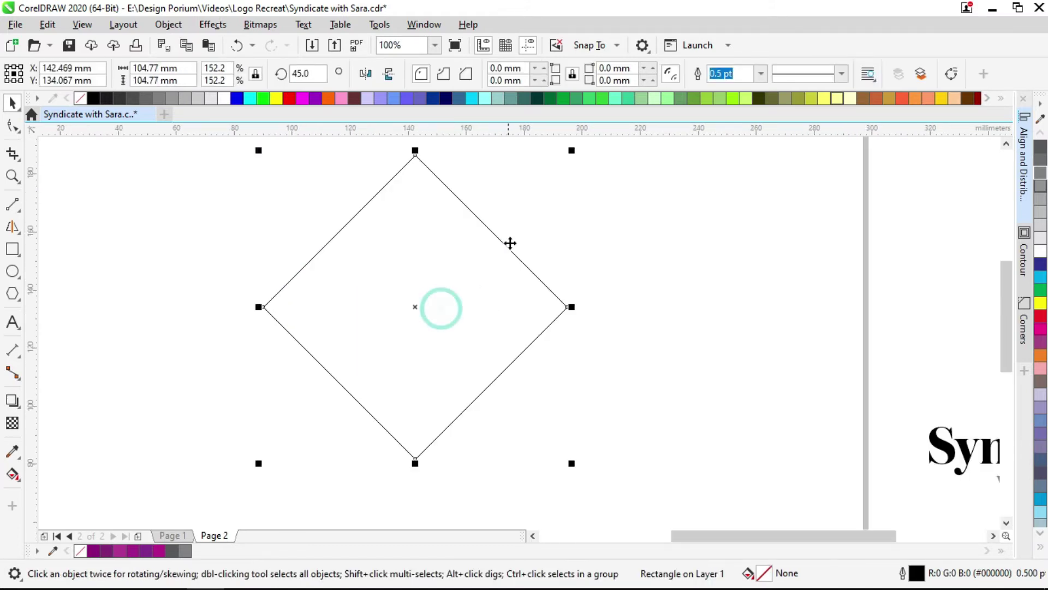
scroll(505, 260, "up", 1)
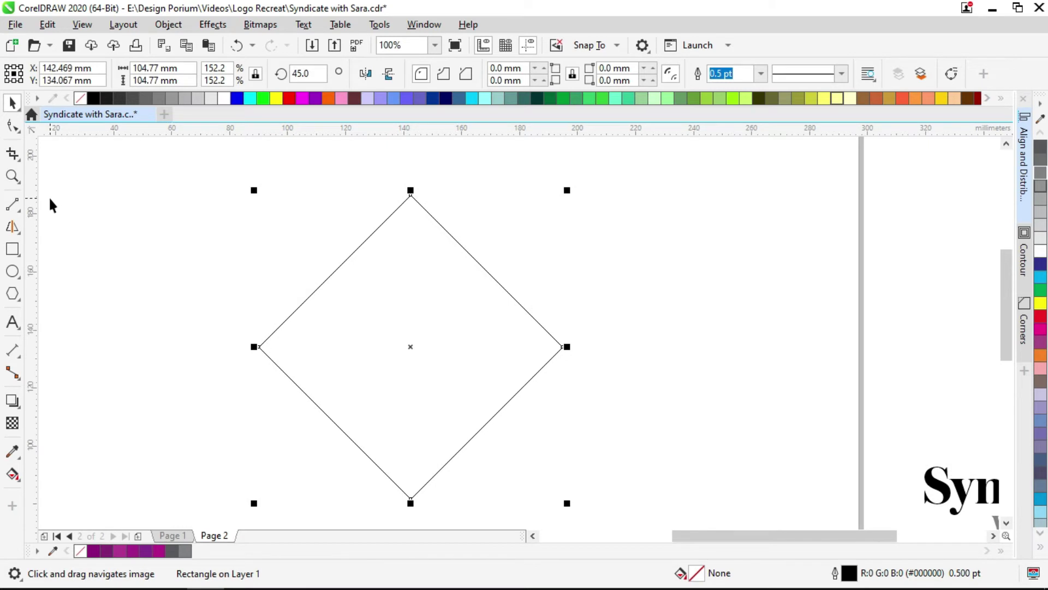
left_click(13, 126)
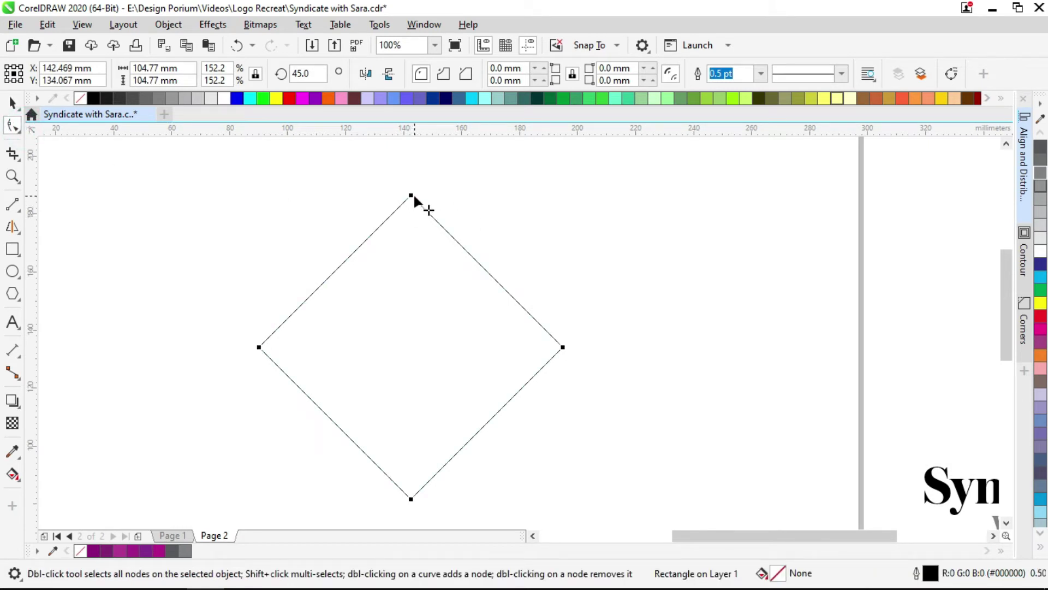
left_click_drag(411, 197, 425, 203)
key("space")
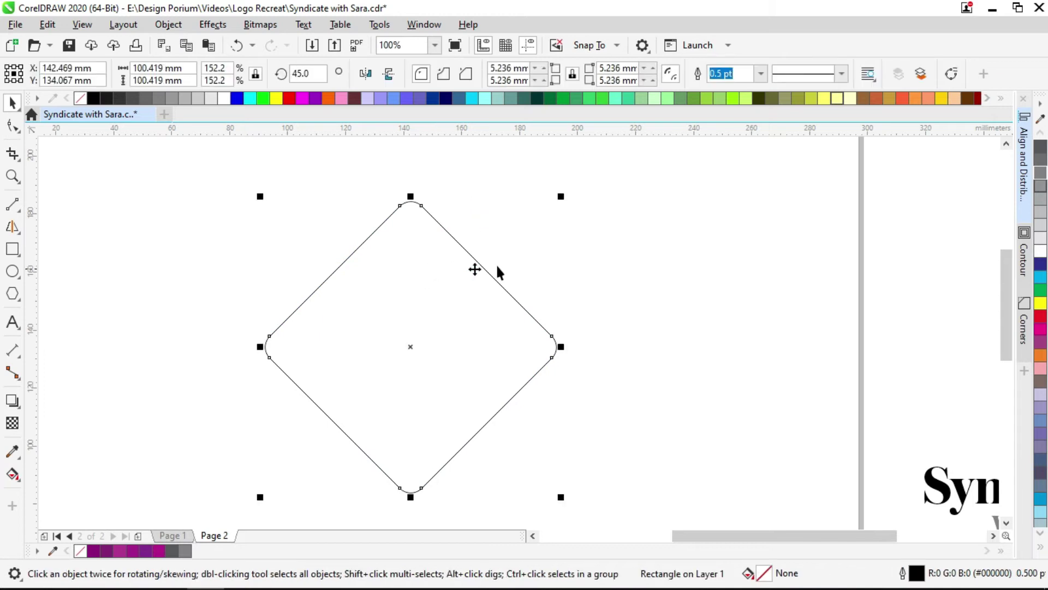
left_click(523, 262)
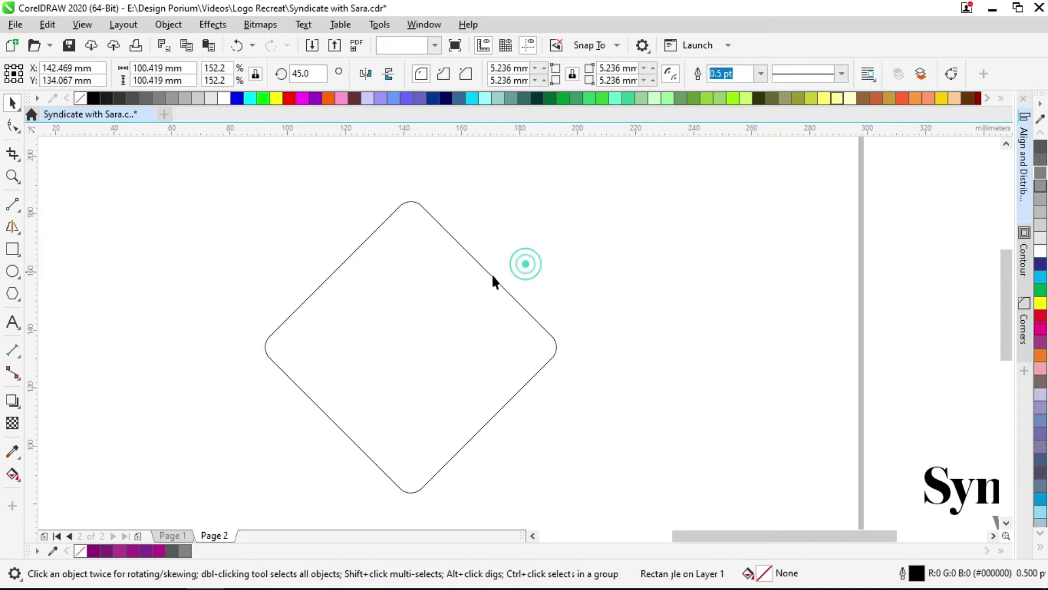
Open the Contour effect settings for the rounded diamond
left_click(448, 252)
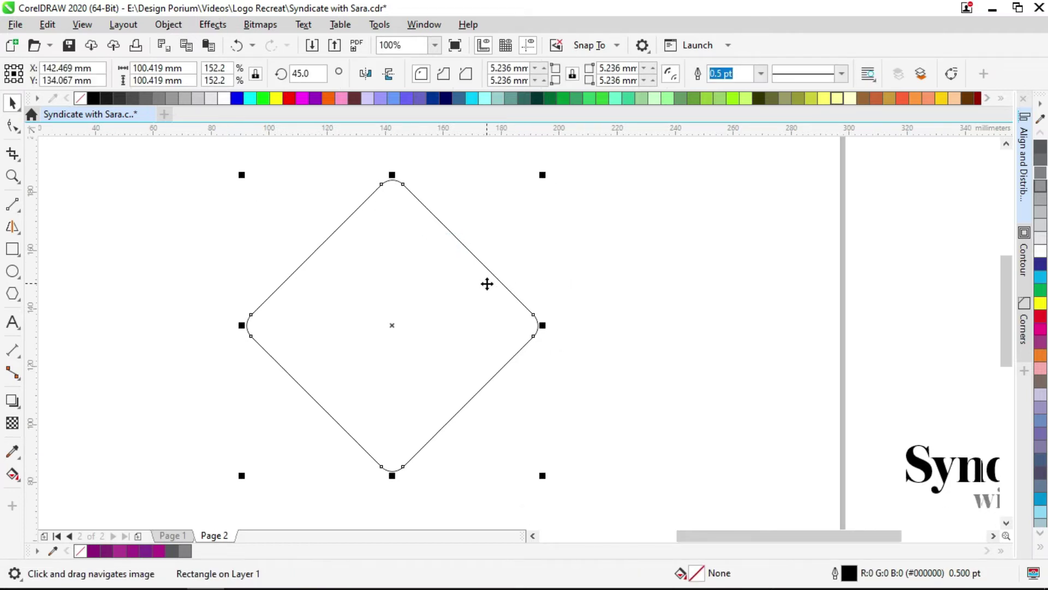
left_click(1025, 267)
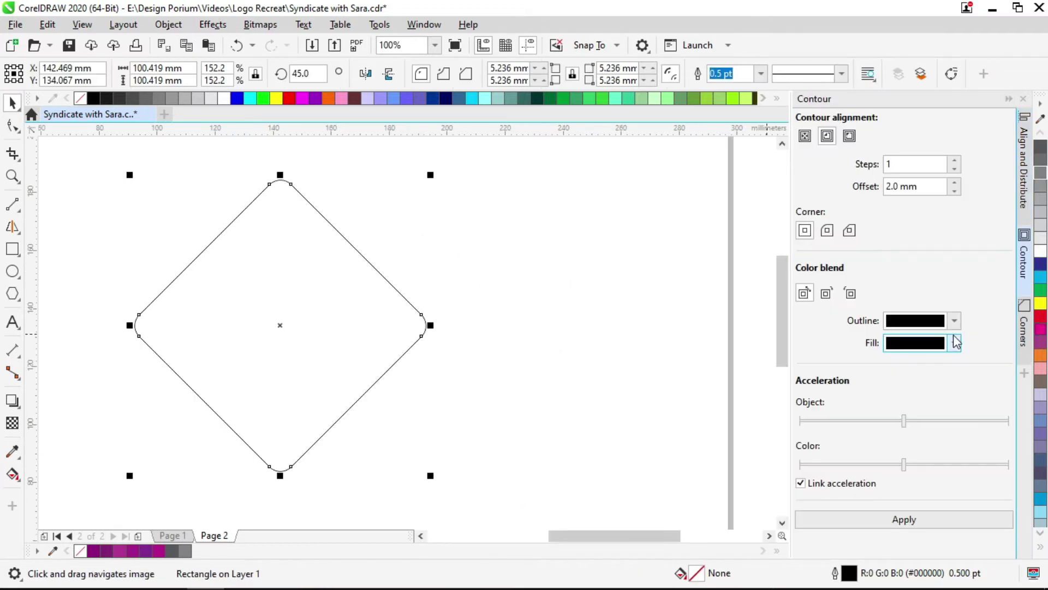
left_click(221, 25)
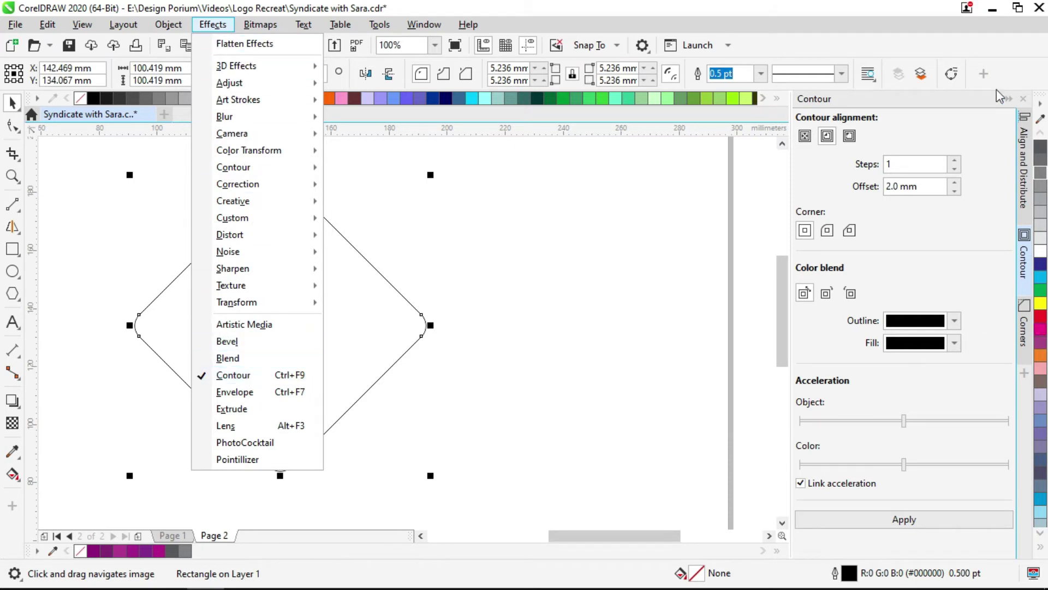
left_click(528, 300)
left_click(378, 307)
left_click_drag(407, 273, 547, 281)
left_click(475, 281)
left_click(421, 288)
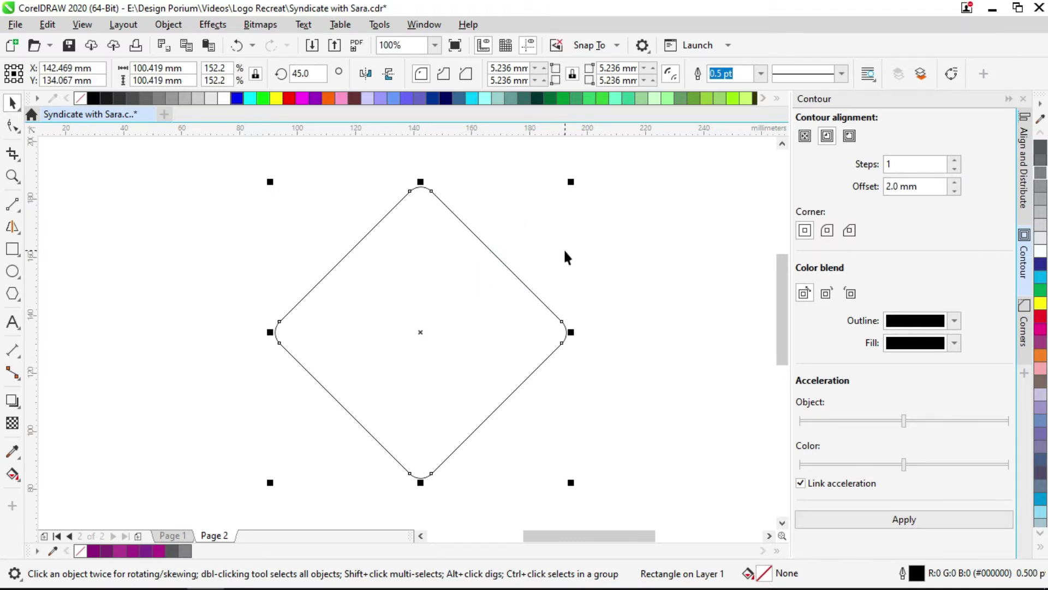
Apply a one-step inside contour with a 2.0 mm offset to the rounded diamond
left_click_drag(564, 249, 556, 275)
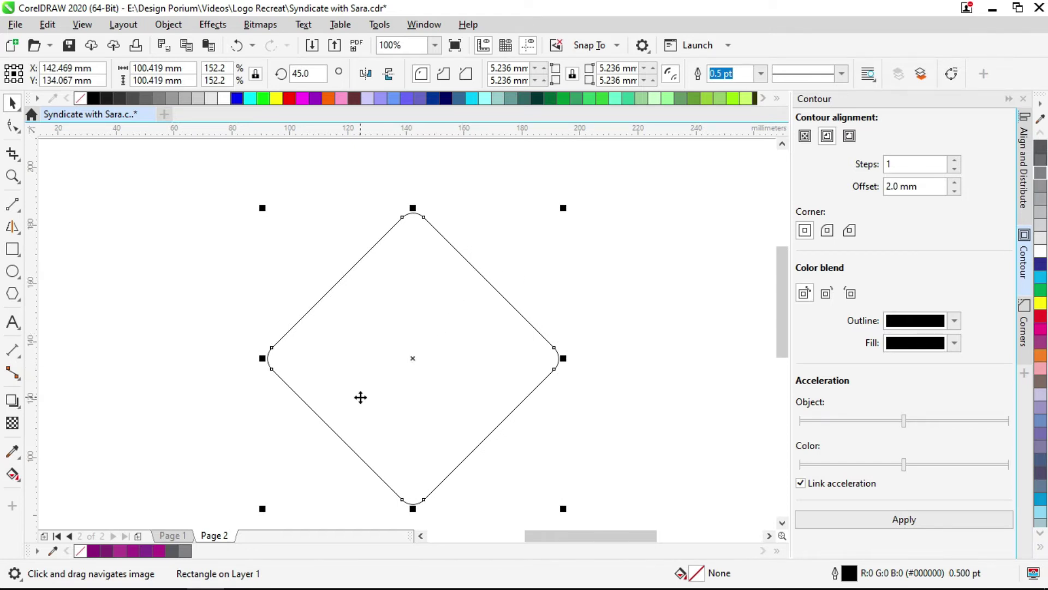
left_click_drag(471, 334, 470, 308)
key("Escape")
left_click(487, 317)
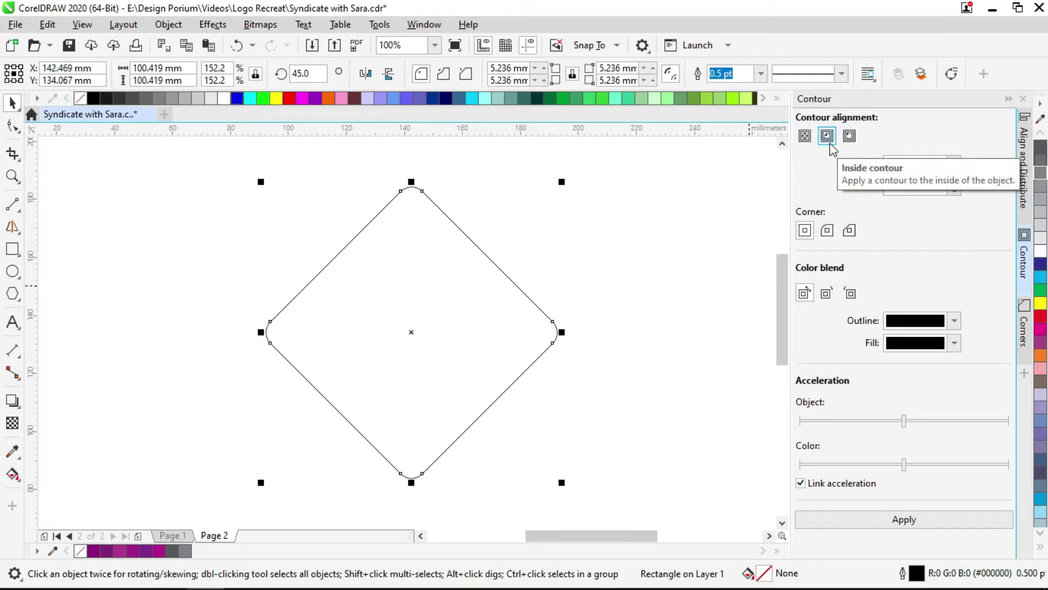
left_click(896, 188)
left_click(918, 521)
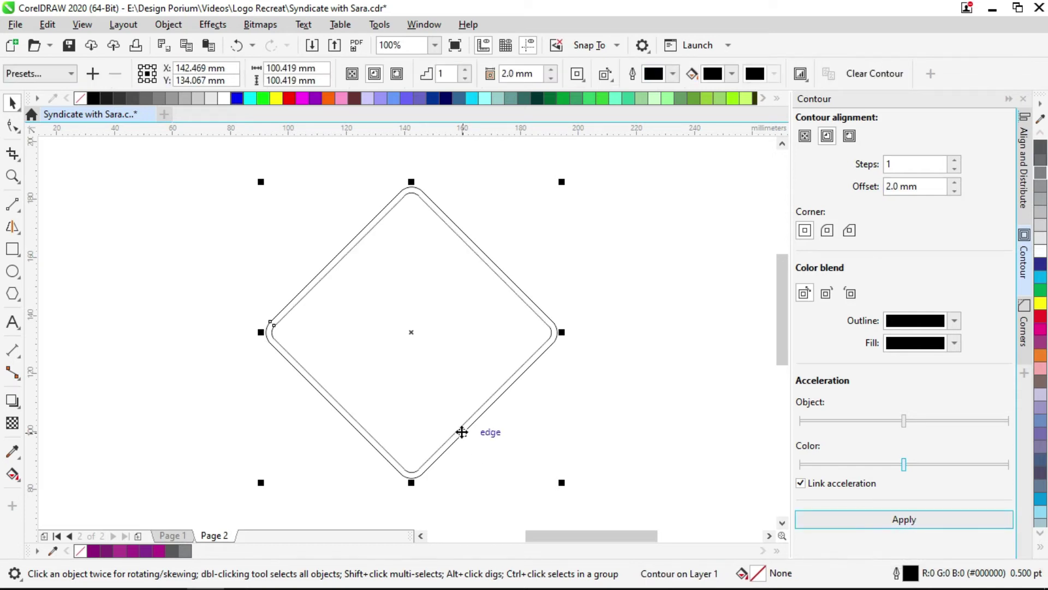
Try a 10.0 mm offset for the diamond's inside contour
double_click(926, 189)
type("10")
key("Return")
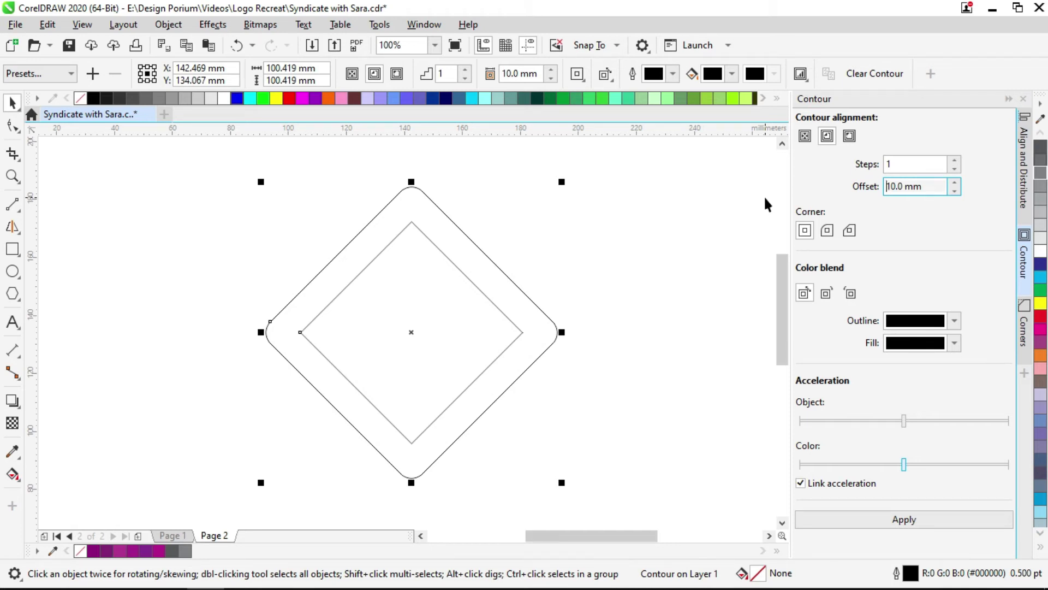
Set the offset of the diamond's inside contour to 15.0 mm
double_click(930, 187)
type("15")
key("Return")
left_click(493, 451)
scroll(466, 410, "down", 1)
left_click_drag(466, 410, 429, 387)
scroll(424, 365, "up", 1)
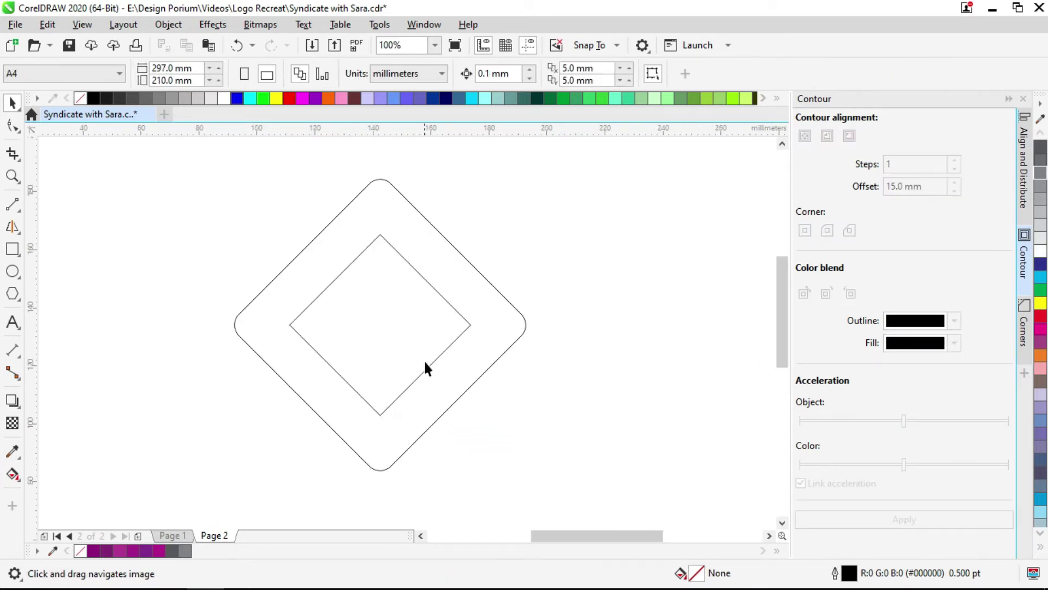
Break the contour group apart into separate outer and inner diamonds
left_click(457, 356)
left_click(422, 284)
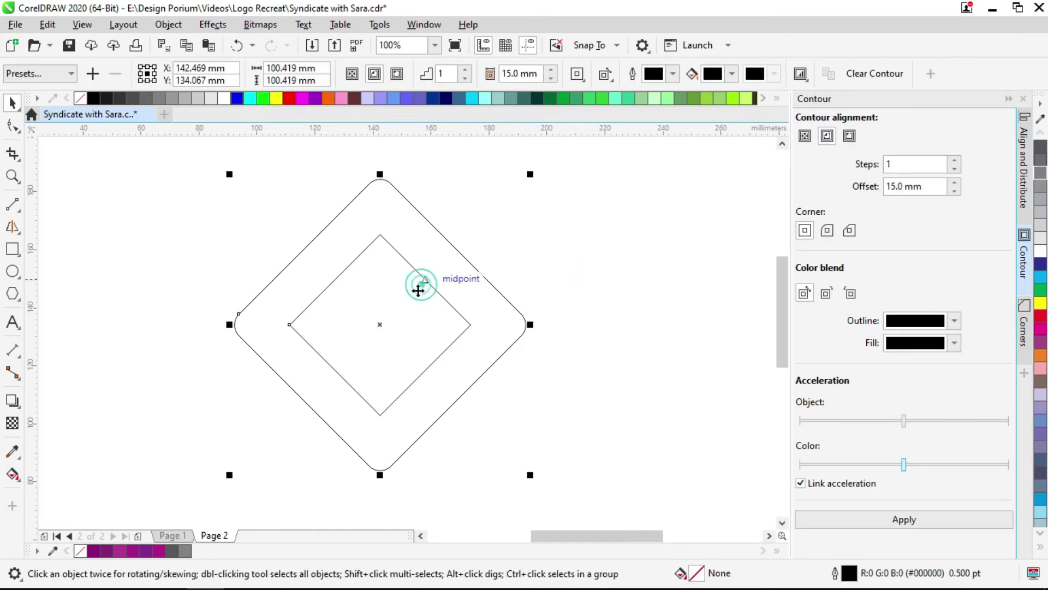
left_click_drag(551, 251, 566, 275)
left_click(546, 265)
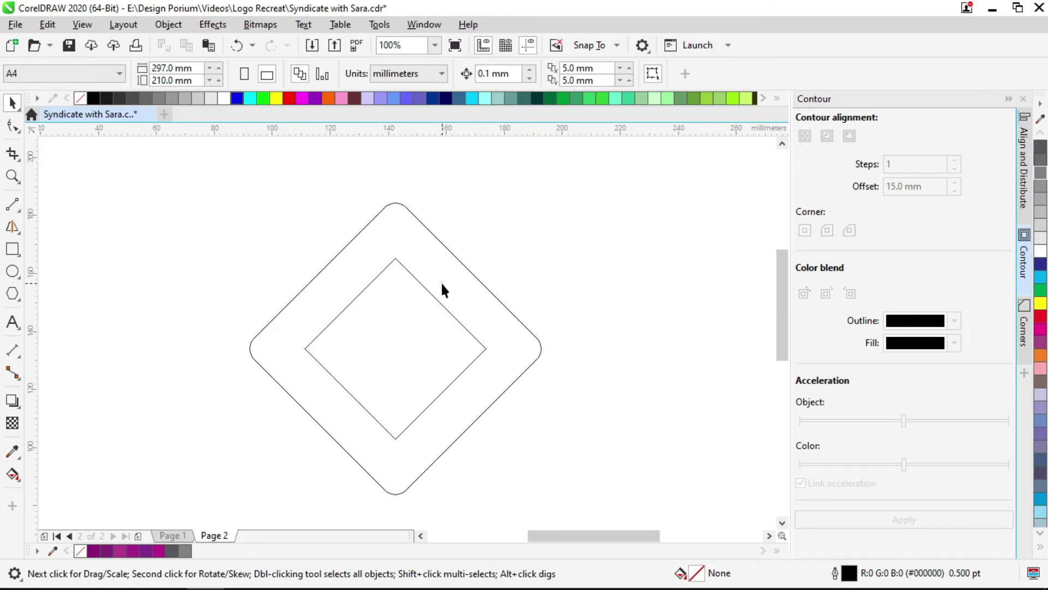
left_click(434, 298)
left_click(426, 290)
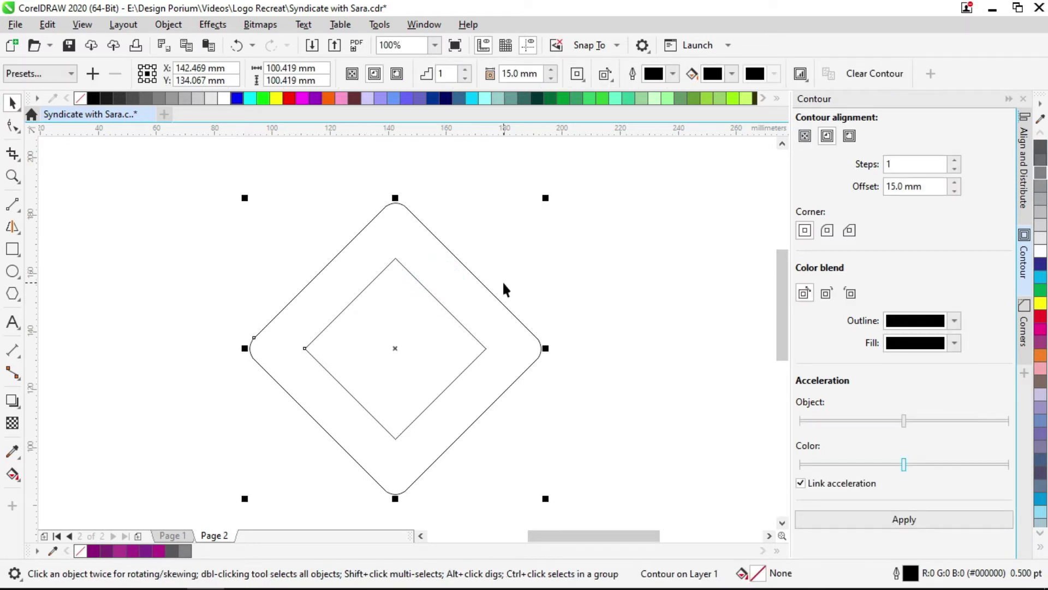
left_click(527, 268)
left_click(420, 264)
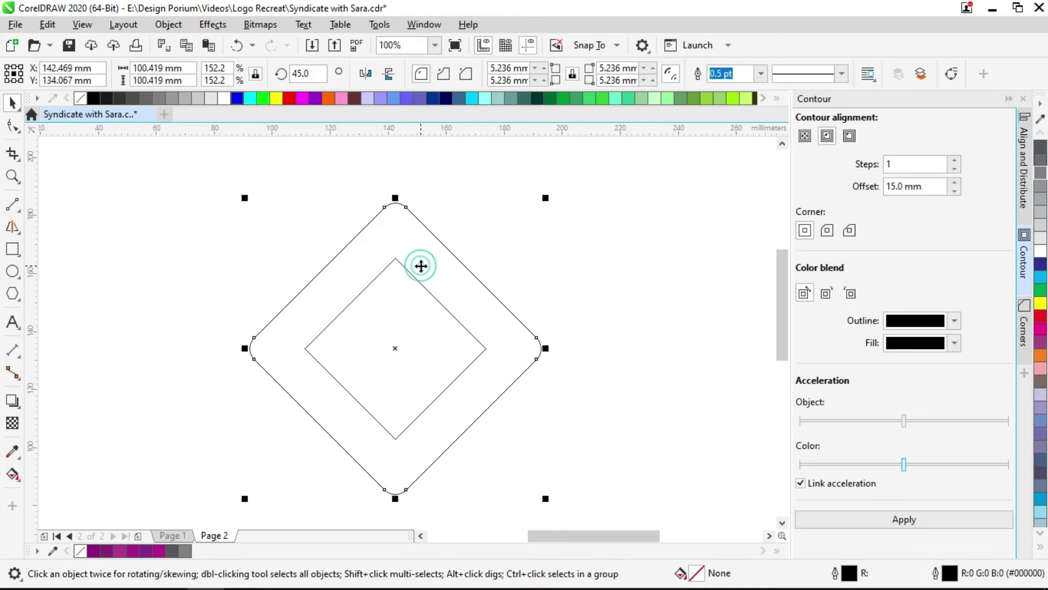
left_click(416, 300)
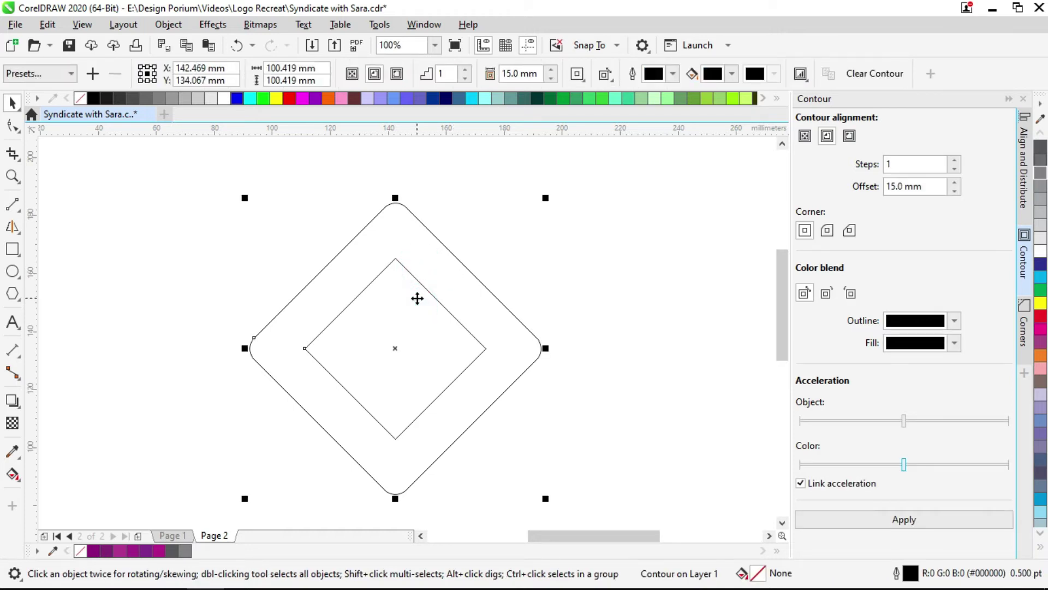
left_click(562, 253)
Try moving the separated diamonds individually, undoing each move
left_click_drag(471, 337, 216, 292)
key("ctrl+z")
left_click_drag(440, 278, 495, 306)
key("ctrl+z")
Fill the outer rounded diamond with magenta and the inner diamond with red
left_click(417, 328)
left_click(463, 285)
left_click(1041, 329)
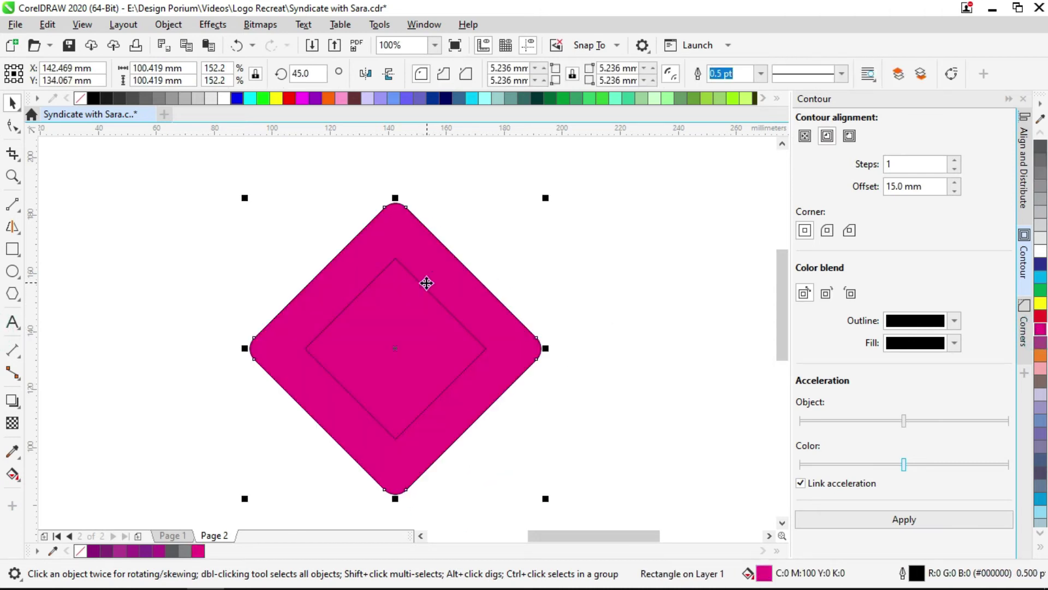
left_click(408, 305)
left_click(1040, 317)
left_click(535, 241)
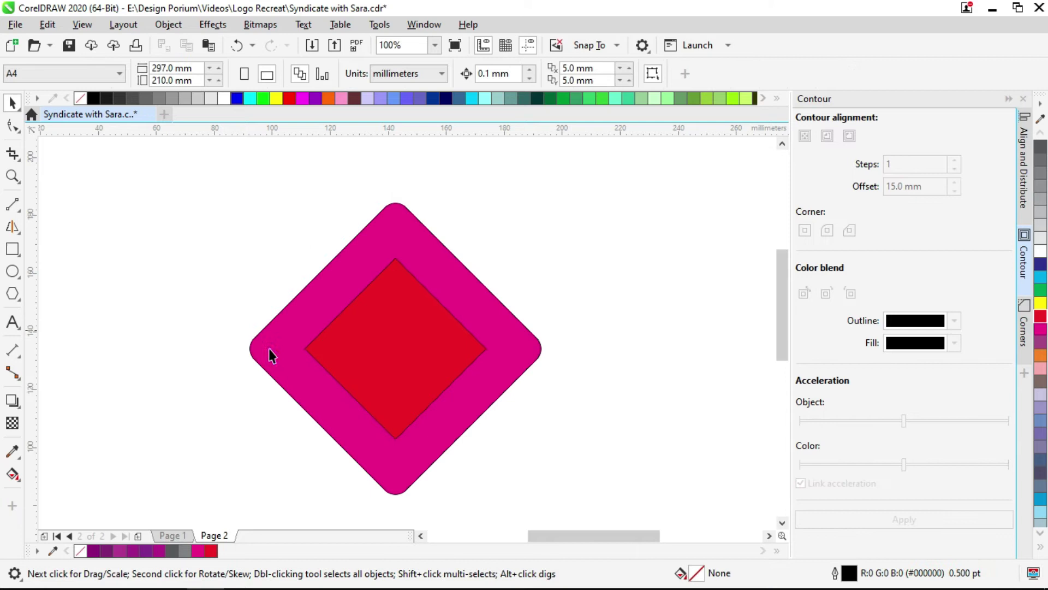
Combine the inner and outer diamonds into a single hollow diamond frame
left_click(409, 344)
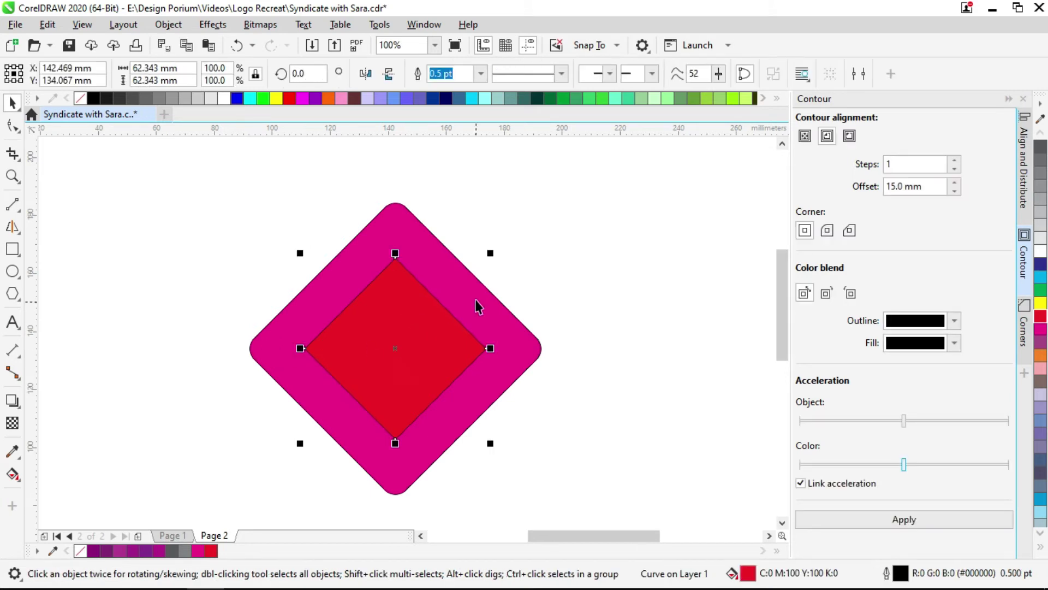
left_click(477, 298, "shift")
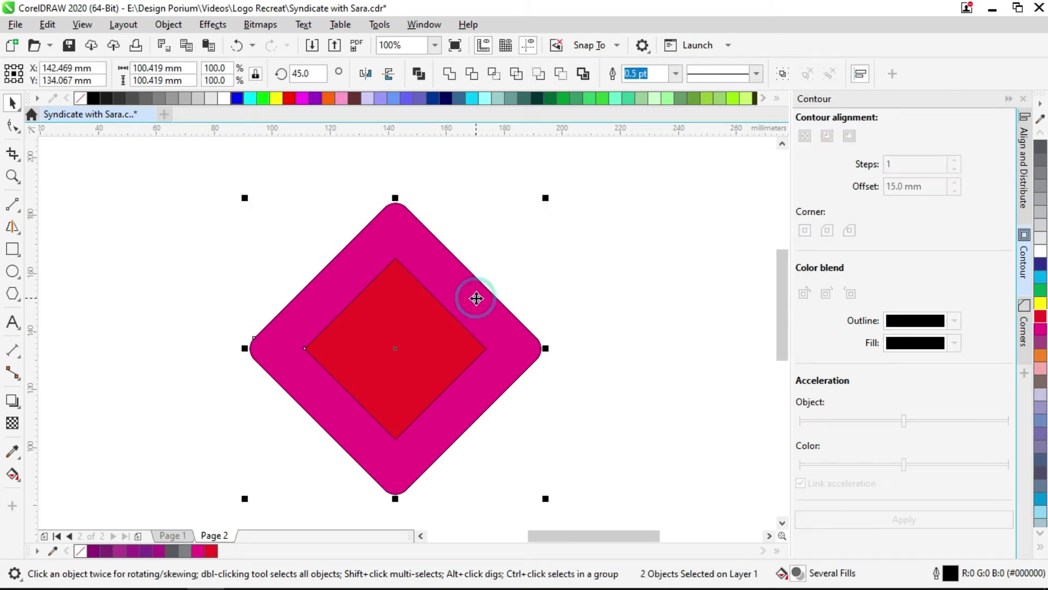
left_click(419, 75)
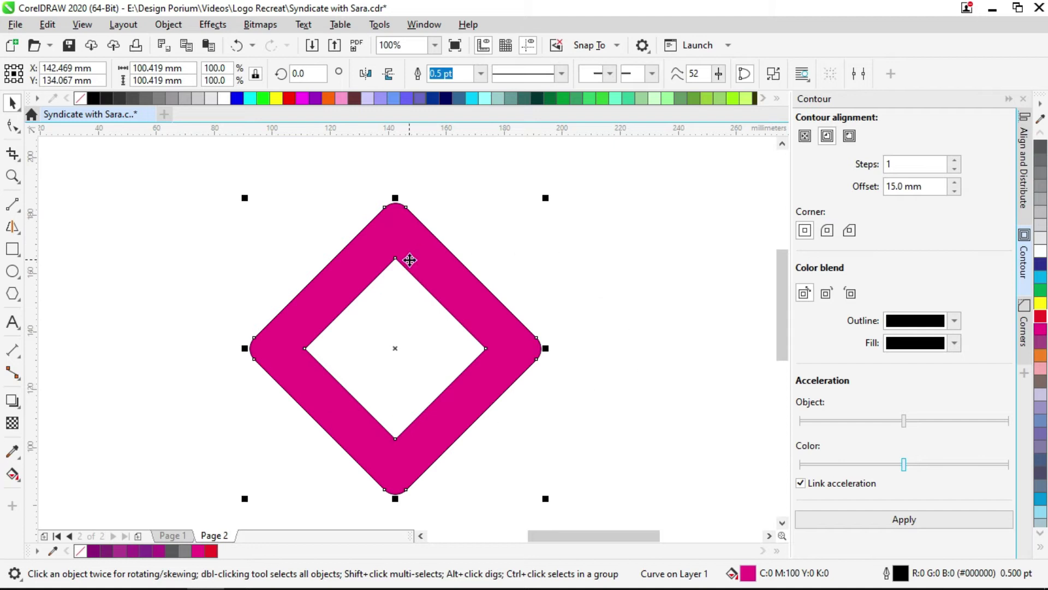
scroll(409, 262, "down", 1)
left_click(461, 267)
scroll(449, 295, "up", 1)
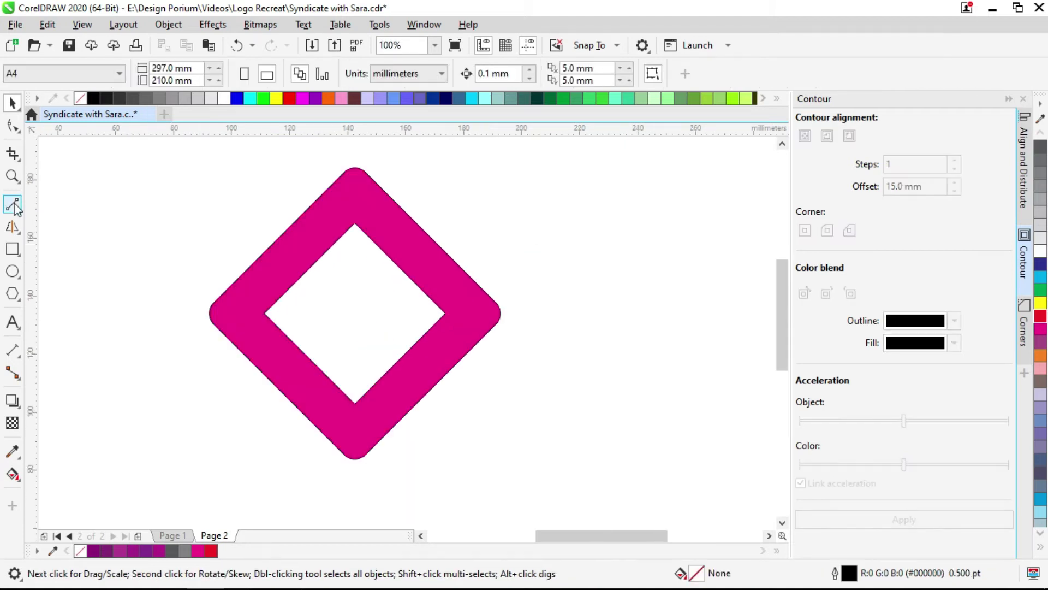
Try placing an overlapping copy of the diamond frame straight below the original, and undo the duplication
left_click(12, 204)
key("space")
left_click(383, 236)
left_click_drag(384, 236, 388, 320)
right_click(388, 320)
left_click(487, 351)
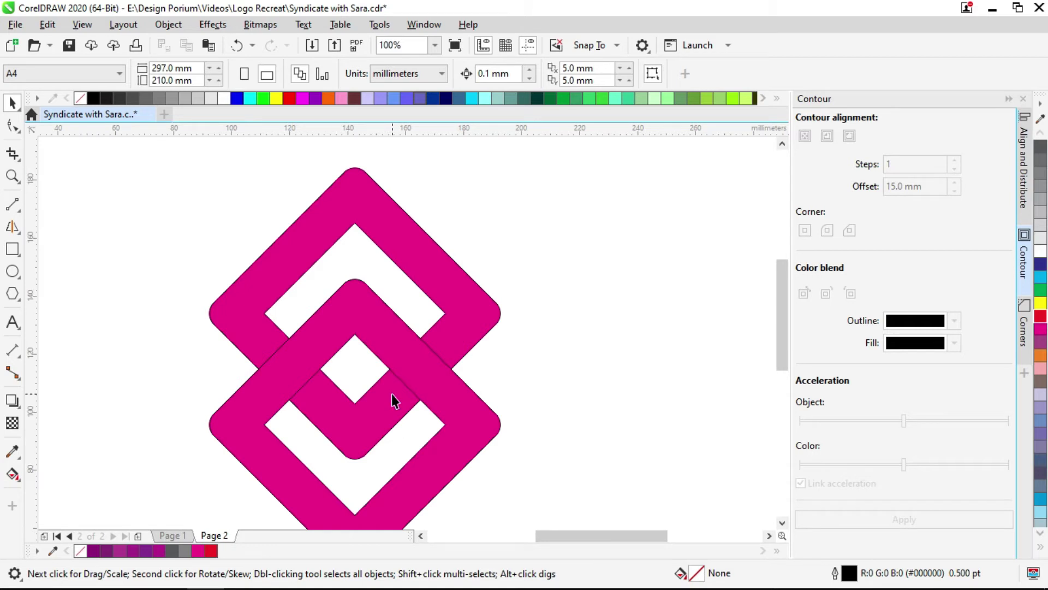
key("ctrl+z")
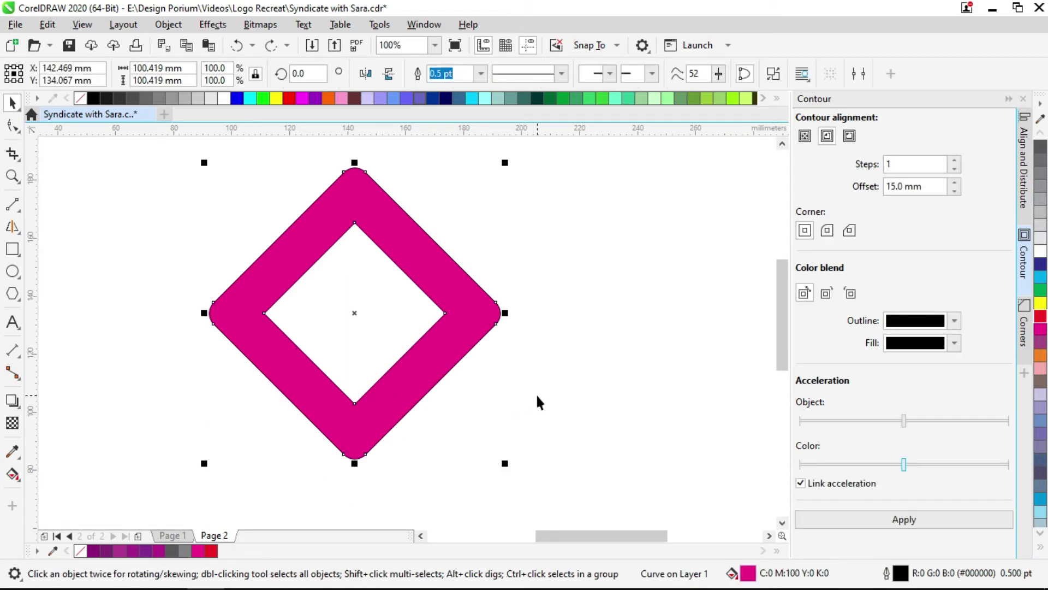
Remove the magenta fill from the diamond frame, leaving only its outline
left_click(541, 399)
left_click(452, 327)
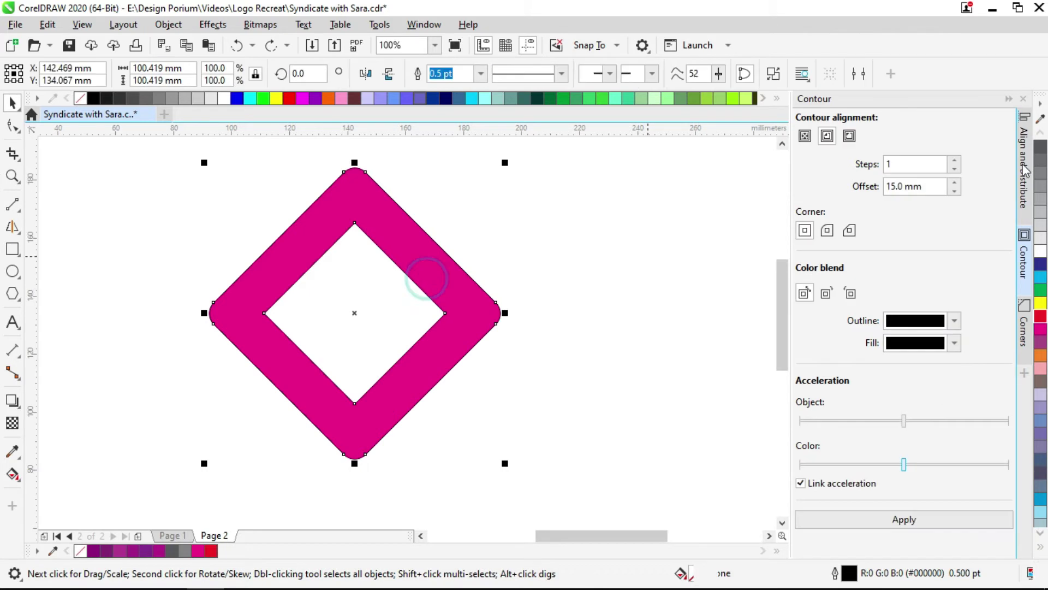
left_click(81, 552)
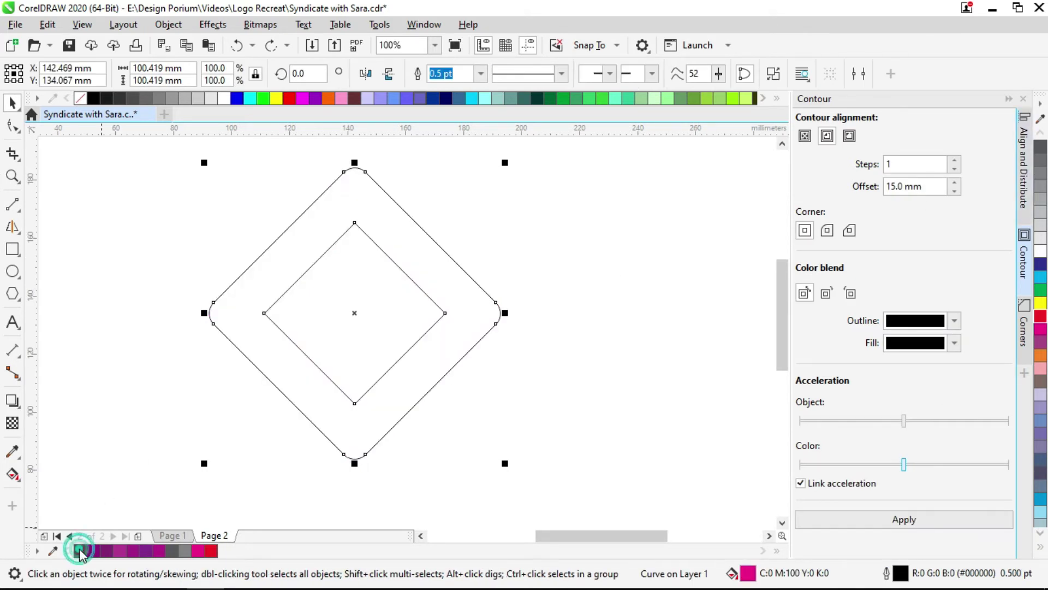
left_click(610, 249)
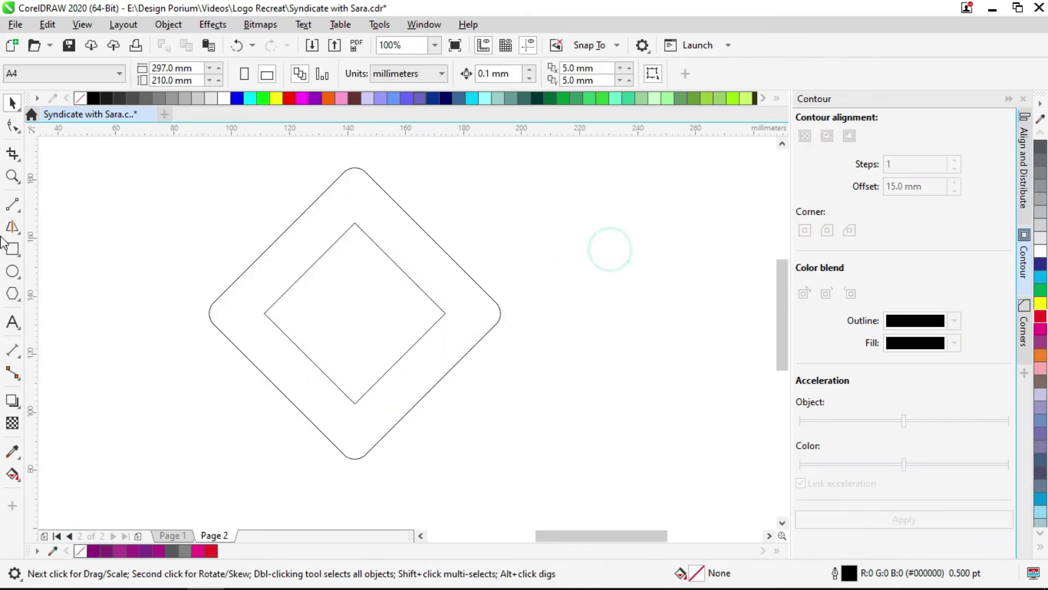
Draw two freehand guide lines about 15 mm long from the midpoints of the inner diamond's right-hand edges out to the frame's outer edge
left_click(16, 209)
left_click(65, 204)
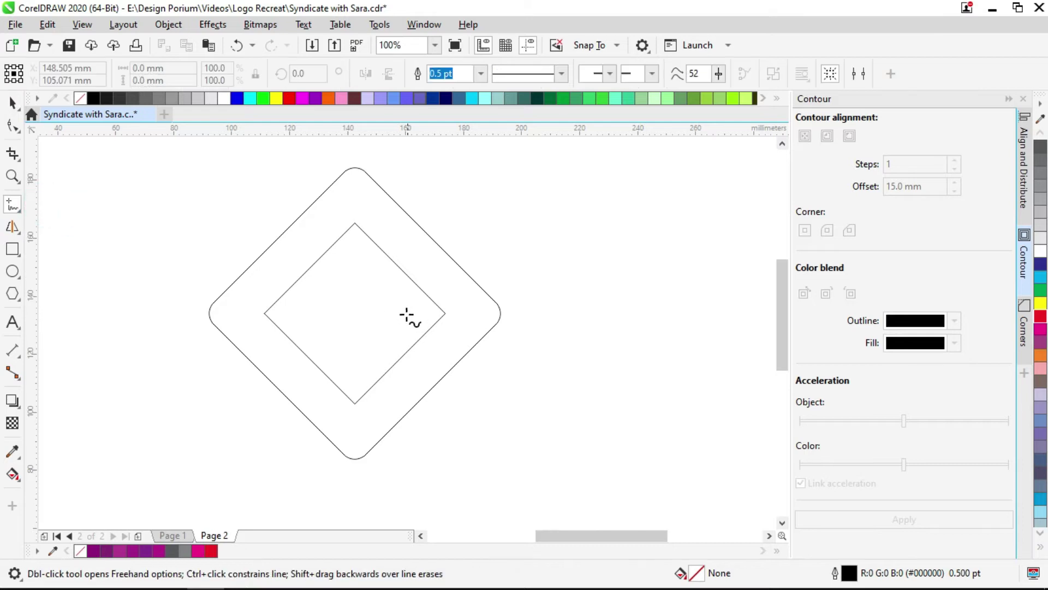
left_click(399, 270)
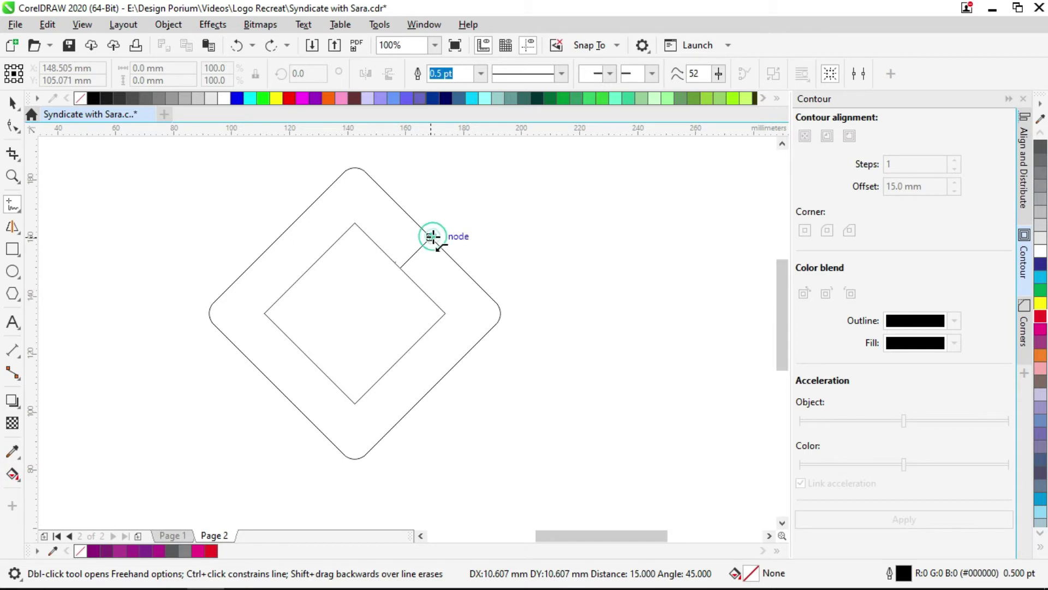
left_click(433, 238)
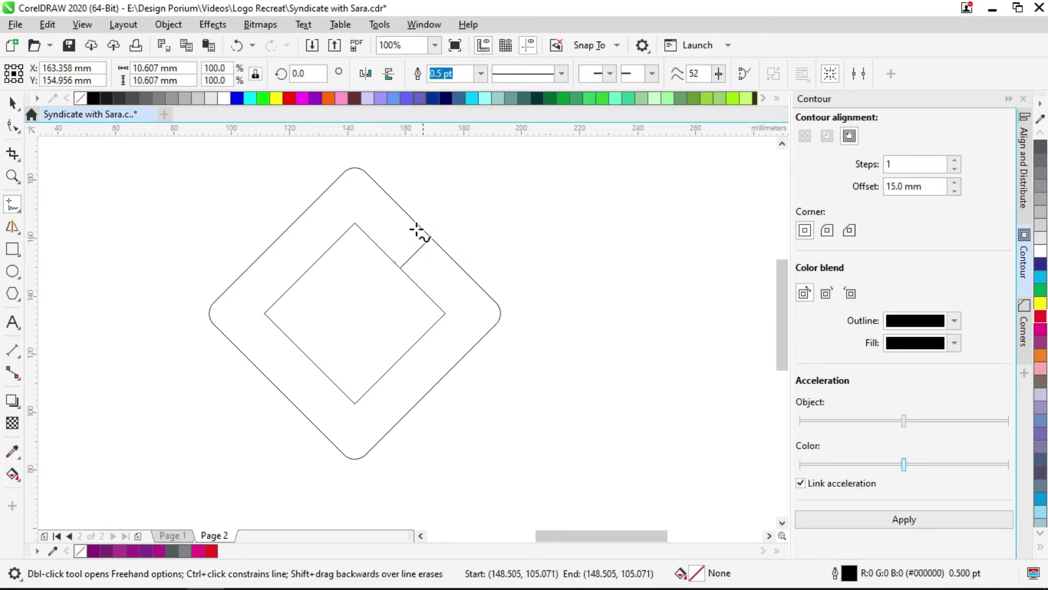
left_click(402, 359)
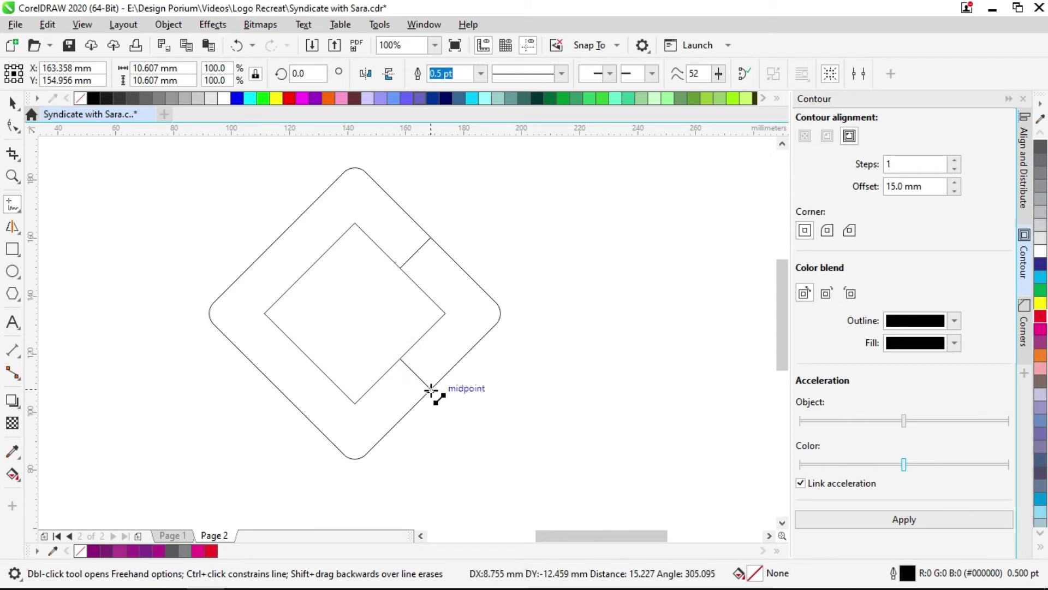
left_click(432, 389)
key("space")
left_click(551, 307)
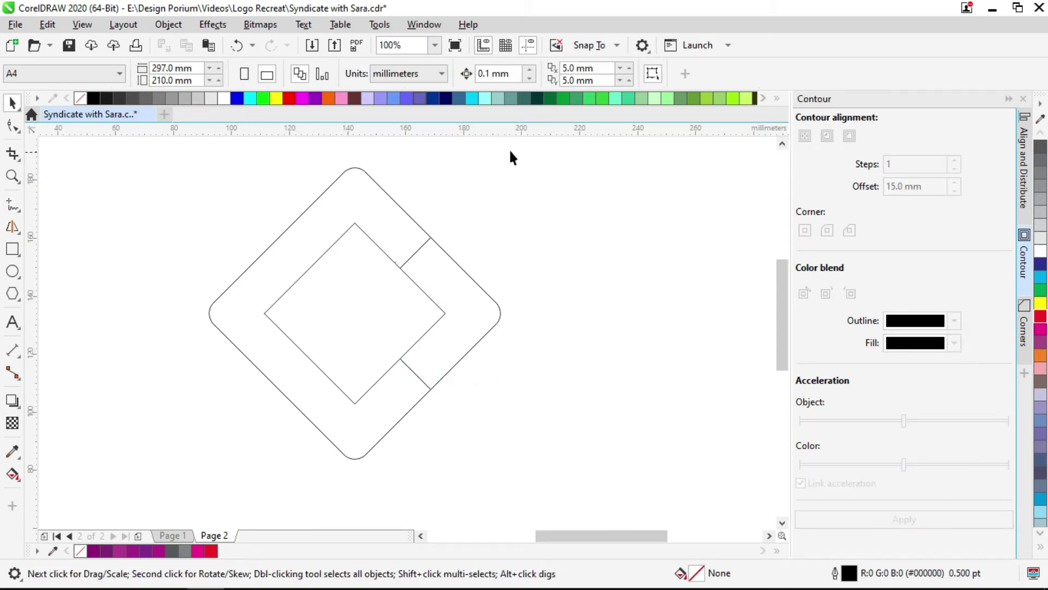
Duplicate the frame with its guide lines about 42 mm straight down, centring the copy's upper guide line on the original's lower one
scroll(437, 292, "down", 3)
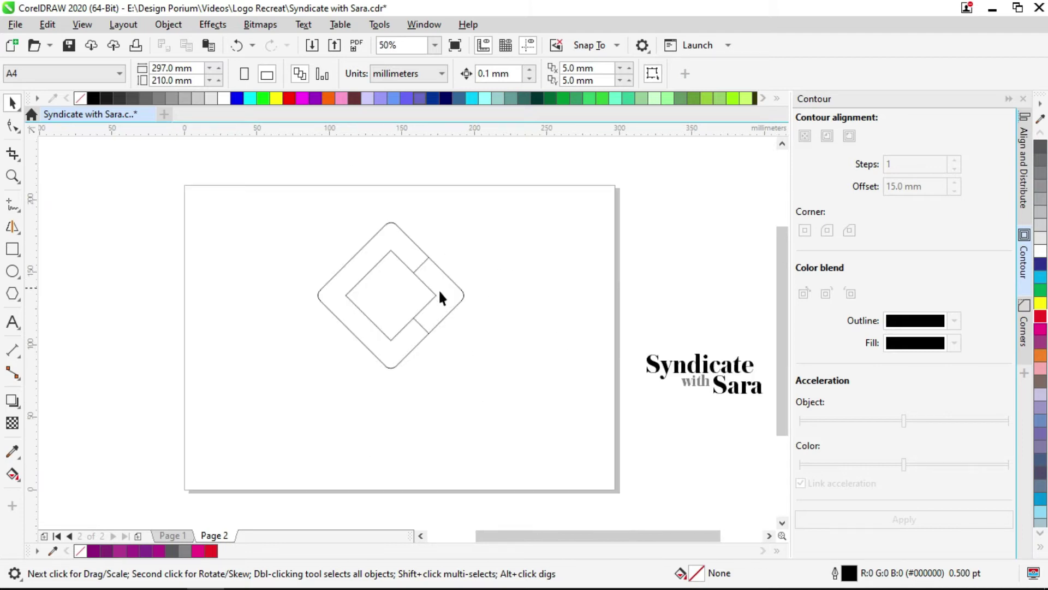
scroll(417, 303, "up", 3)
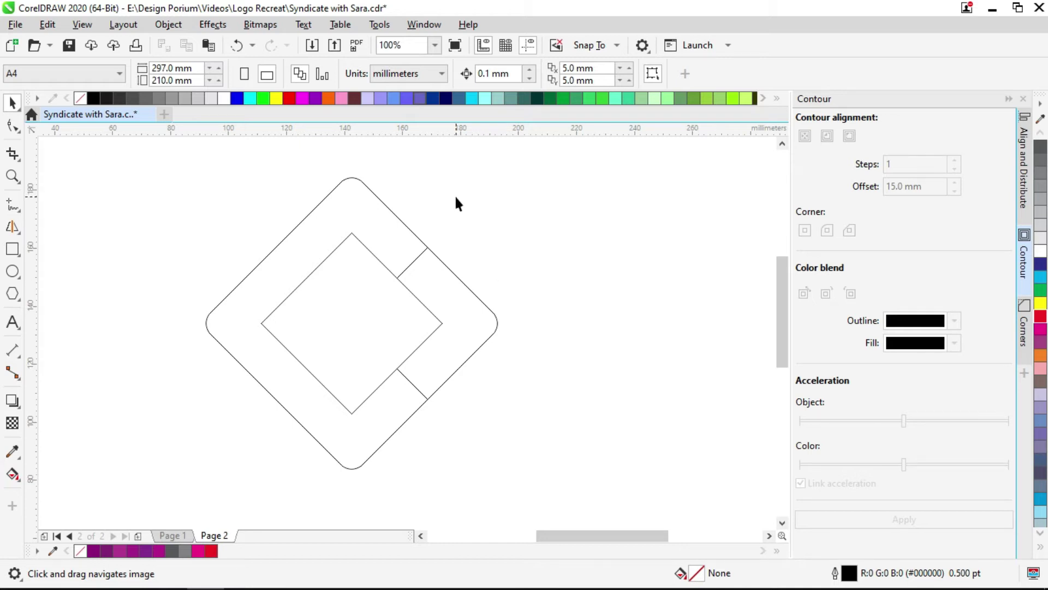
left_click_drag(519, 158, 133, 482)
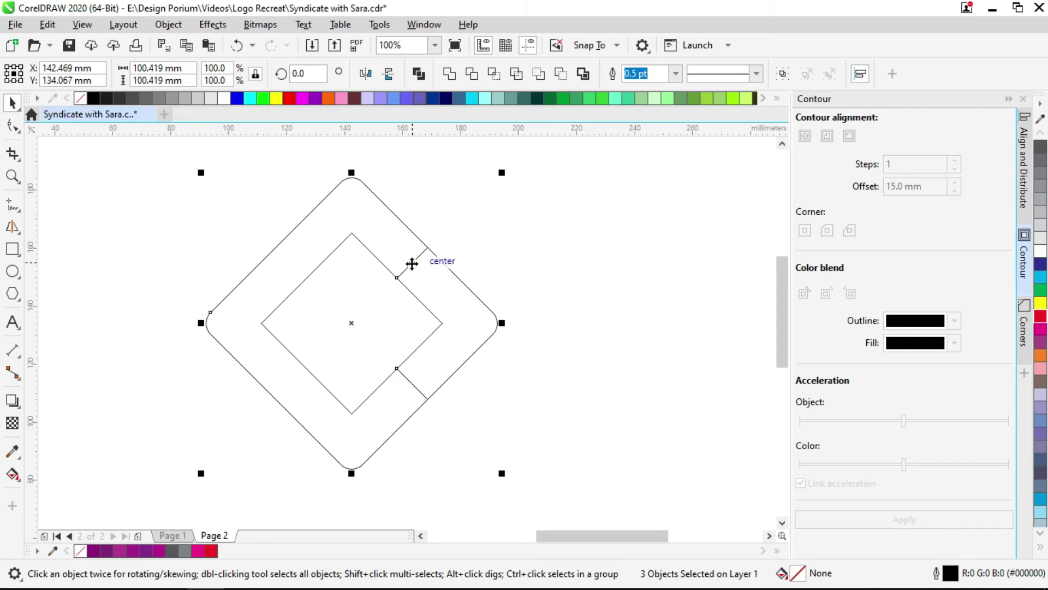
left_click_drag(413, 262, 411, 385)
left_click_drag(538, 386, 475, 311)
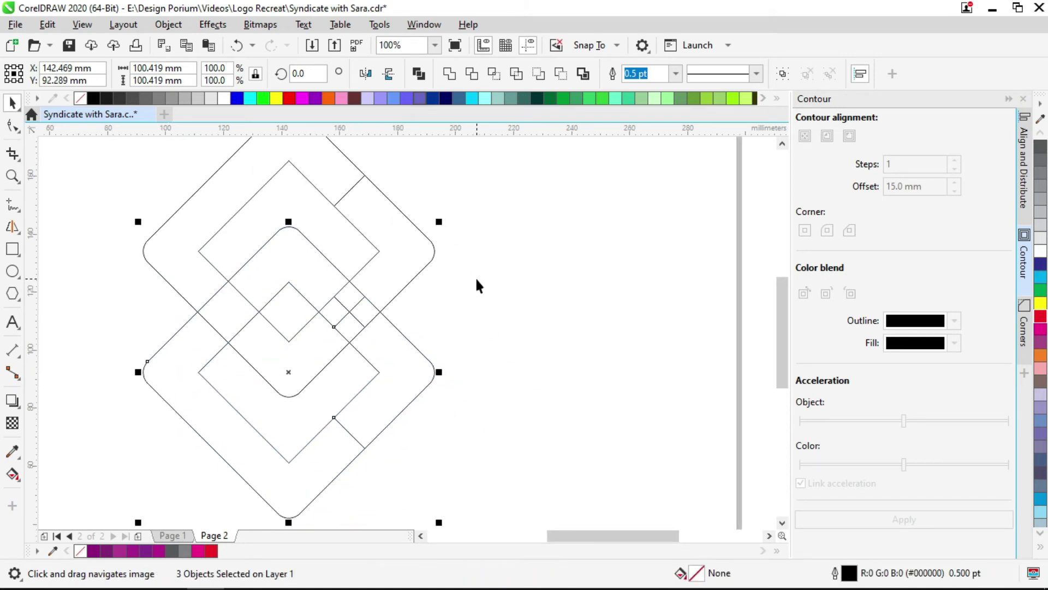
left_click(474, 238)
left_click_drag(490, 245, 499, 275)
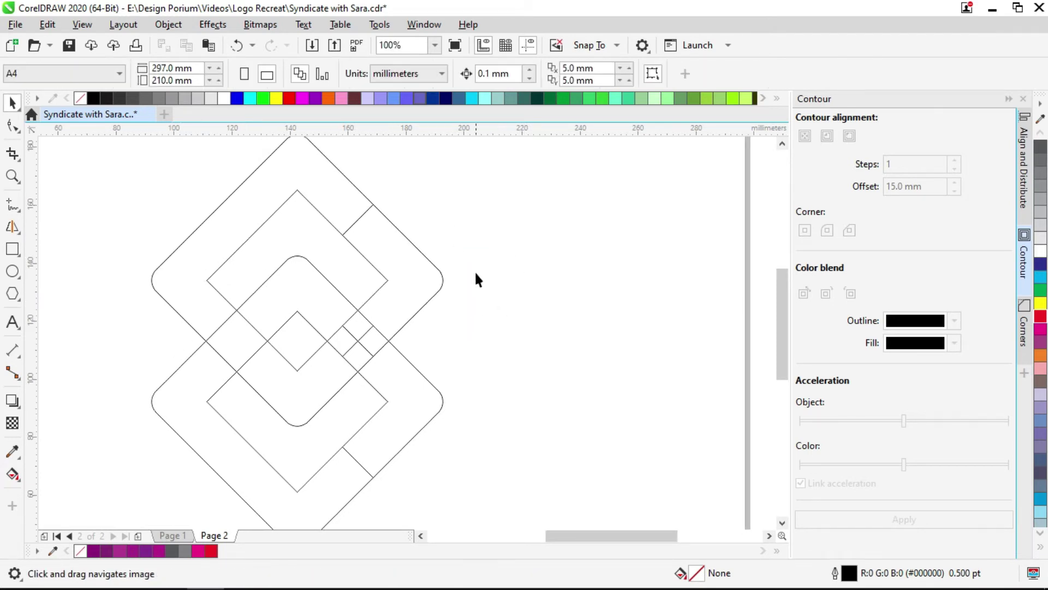
Delete all the short guide lines from both diamond frames
left_click_drag(368, 342, 299, 396)
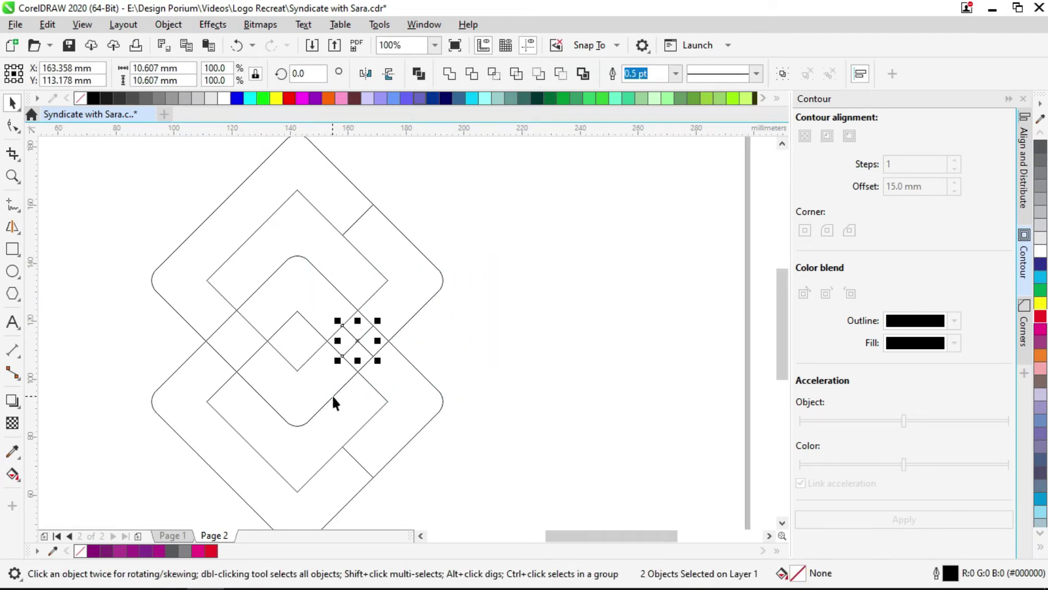
mouse_move(440, 304)
left_mouse_down()
mouse_move(543, 344)
mouse_move(574, 316)
mouse_move(550, 292)
mouse_move(531, 326)
left_mouse_up()
key("Delete")
left_click_drag(575, 194, 390, 293)
key("Delete")
left_click_drag(566, 433, 298, 452)
key("Delete")
left_click_drag(381, 374, 366, 440)
Fill the lower diamond frame with orange and the upper one with red
left_click(476, 373)
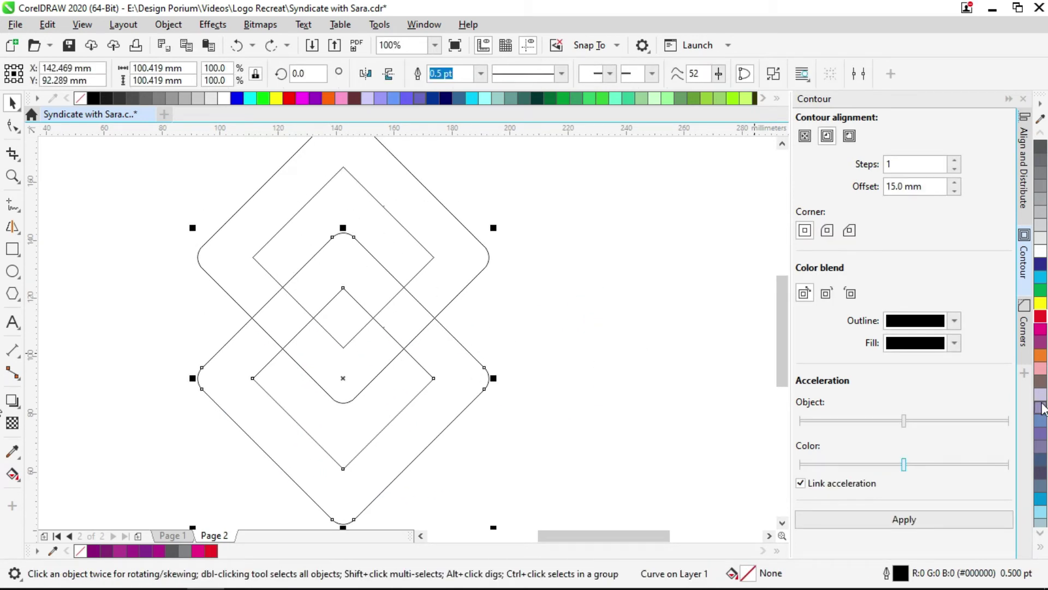
left_click(1040, 357)
left_click(467, 238)
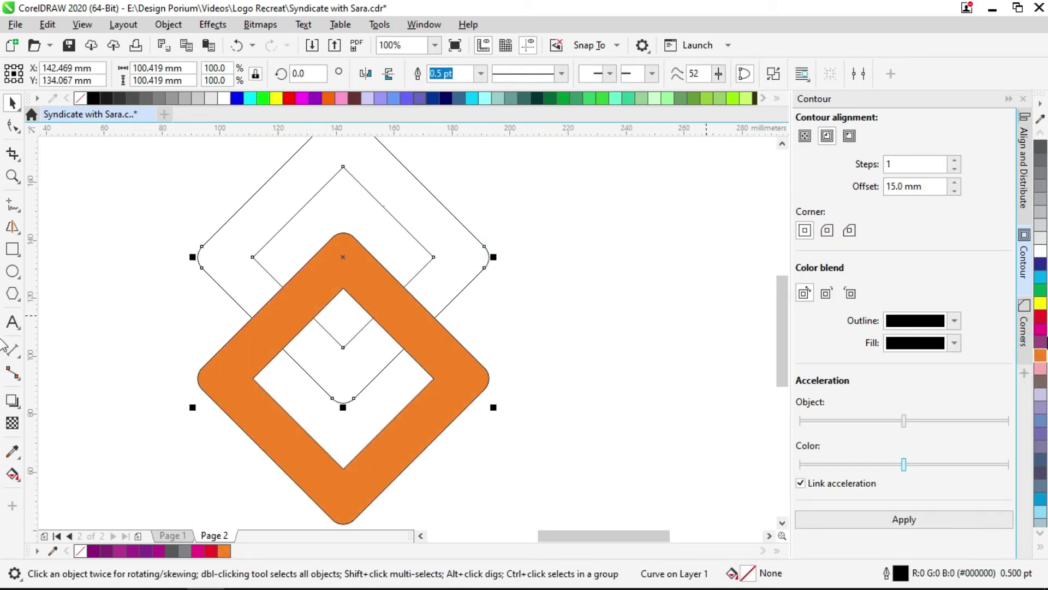
left_click(1040, 316)
left_click(574, 308)
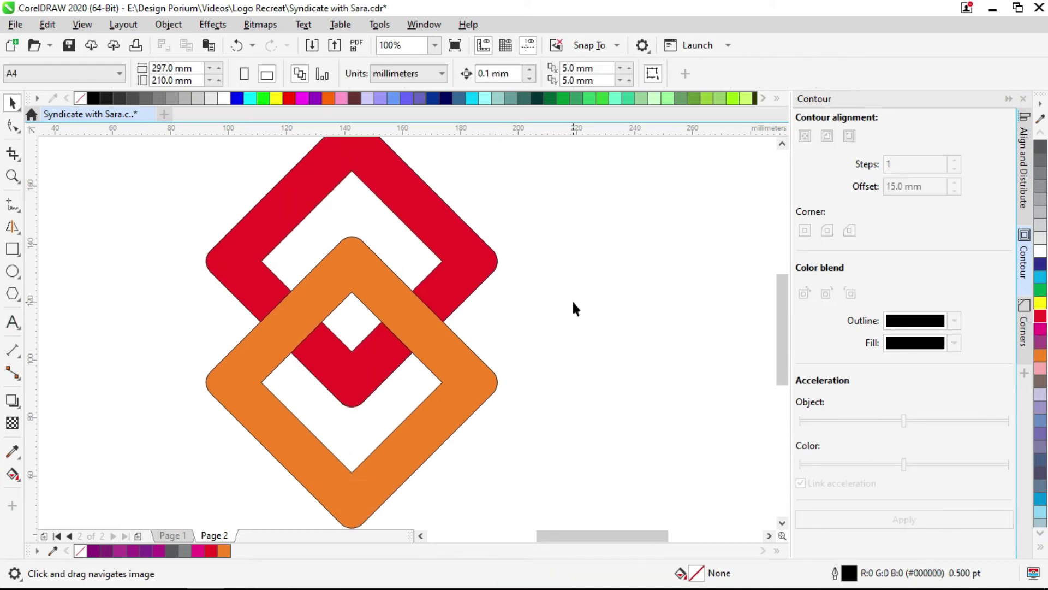
Intersect the orange and red diamond frames, fill the overlap shape with purple and bring it to the front
left_click_drag(463, 254, 466, 269)
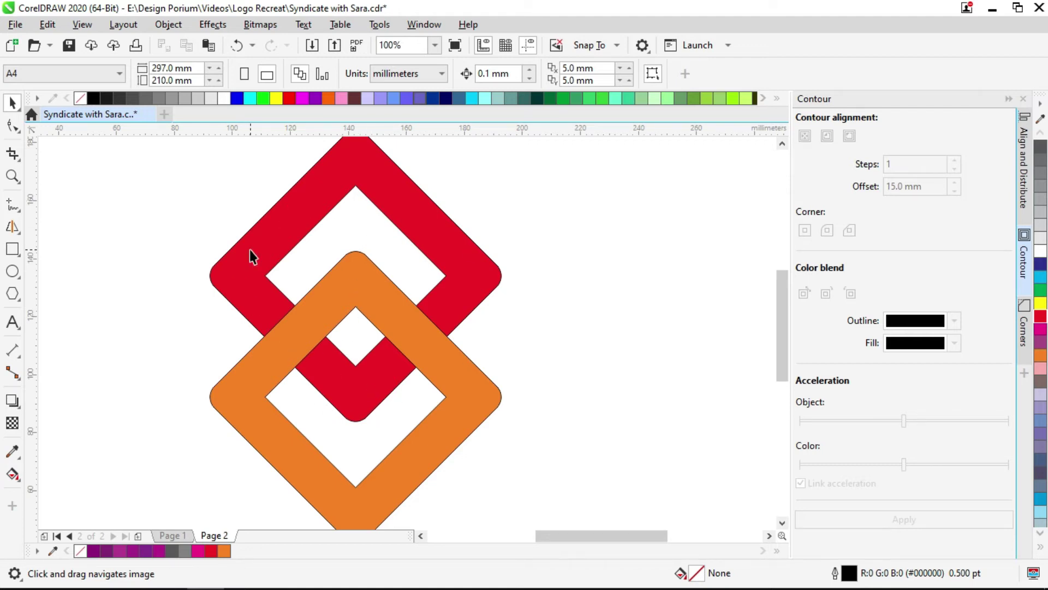
left_click(337, 283)
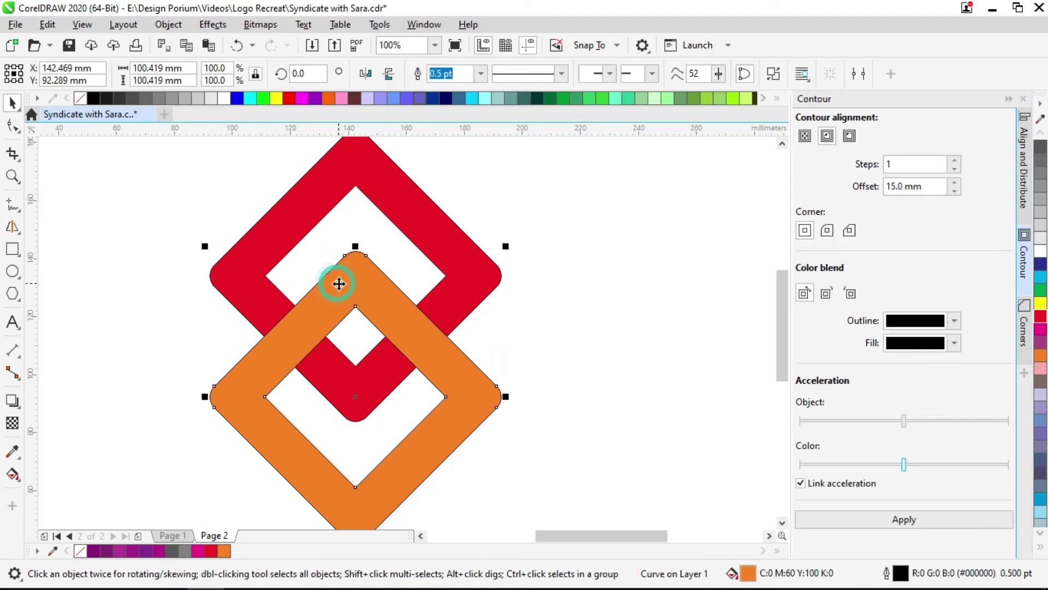
left_click(477, 283, "shift")
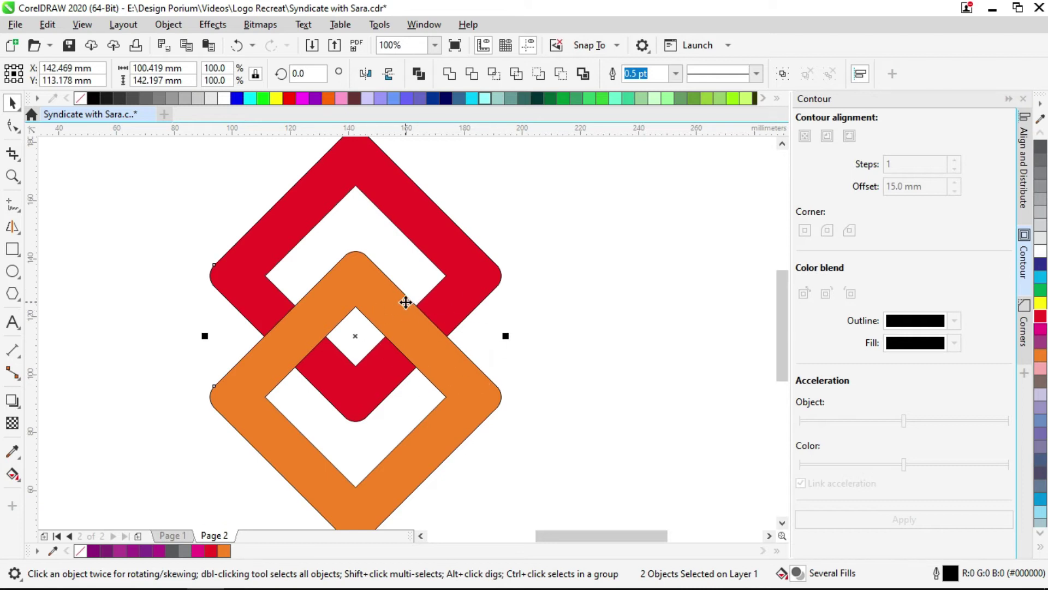
left_click(494, 73)
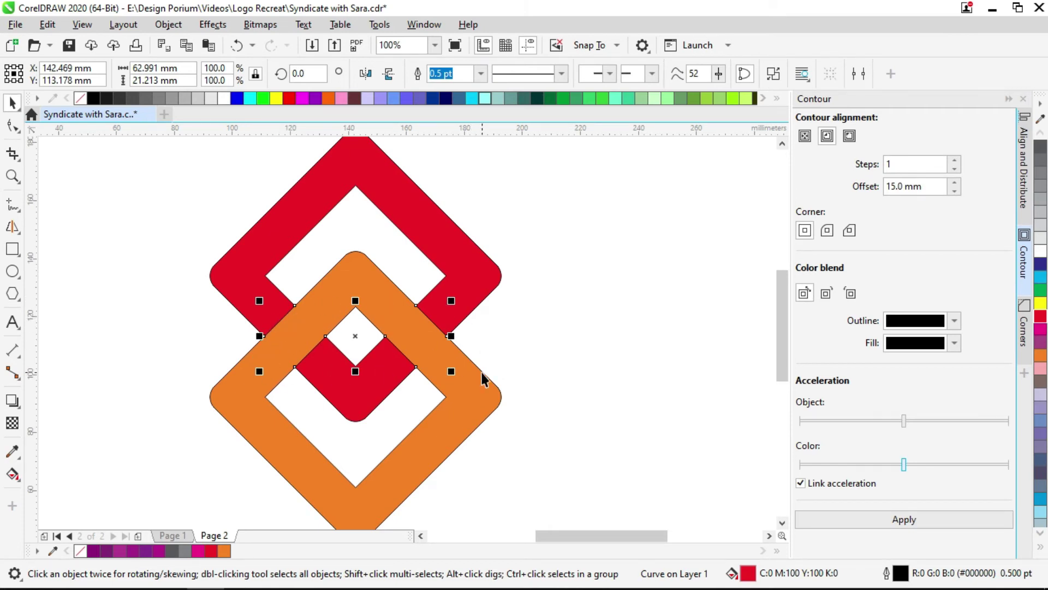
left_click(1040, 344)
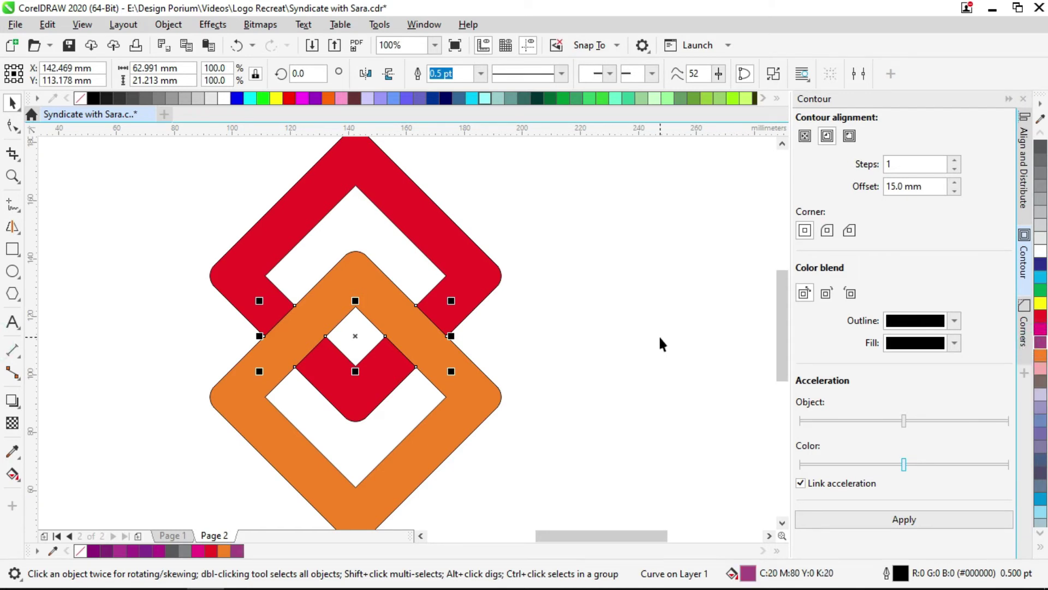
key("shift+Page_Up")
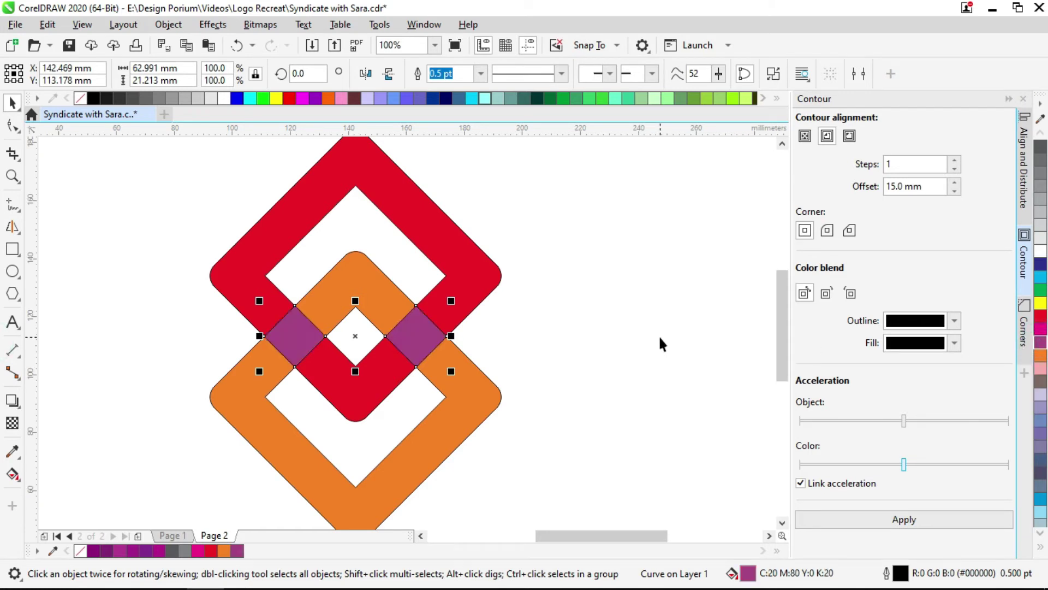
Break the purple overlap shape apart into two separate squares
scroll(434, 346, "up", 2)
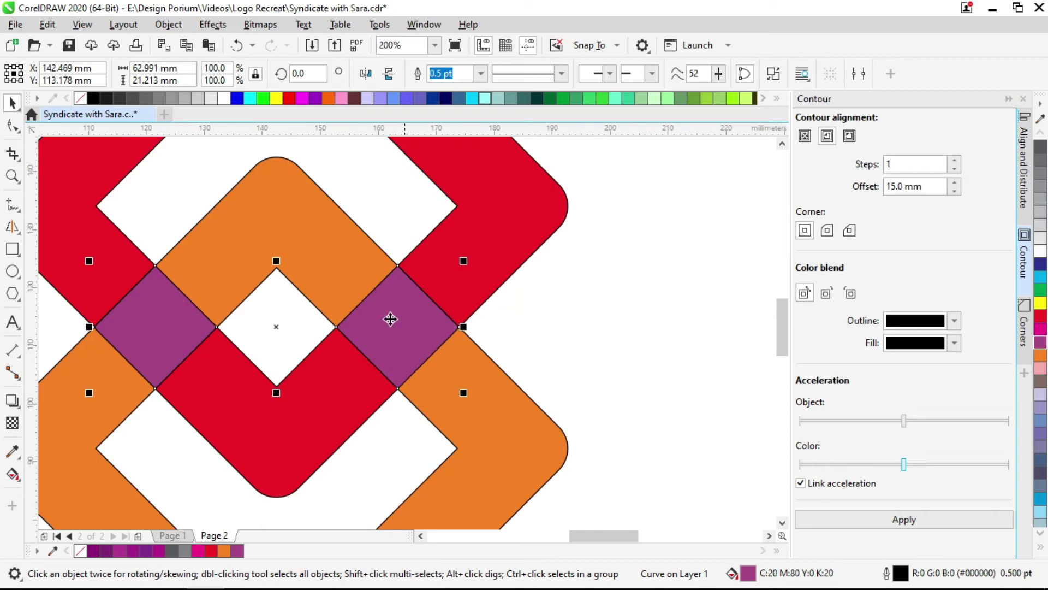
left_click_drag(388, 316, 564, 329)
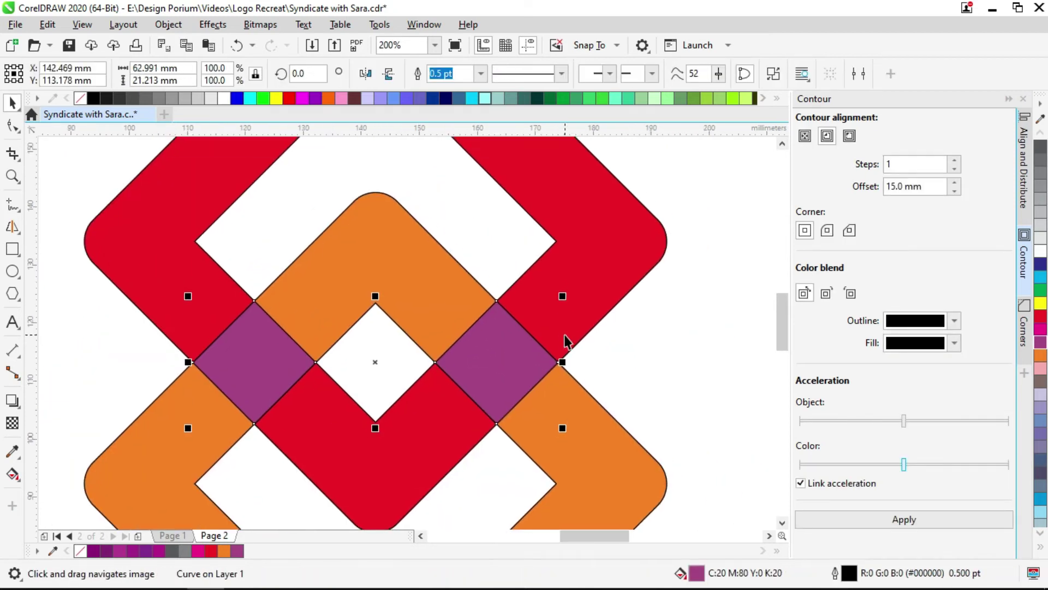
left_click_drag(636, 331, 553, 350)
left_click(701, 358)
left_click(485, 353)
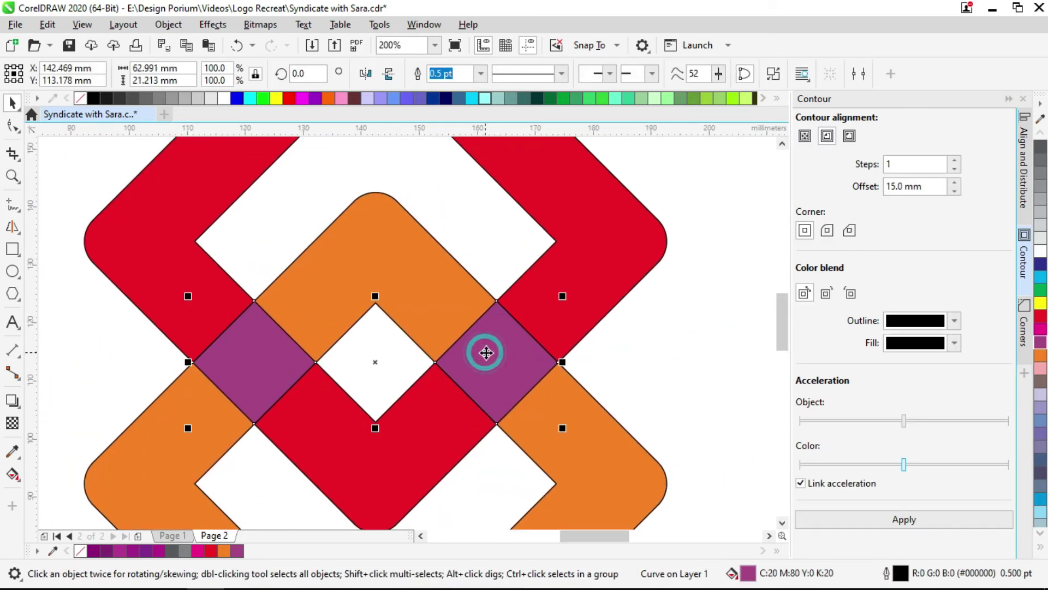
left_click(642, 352)
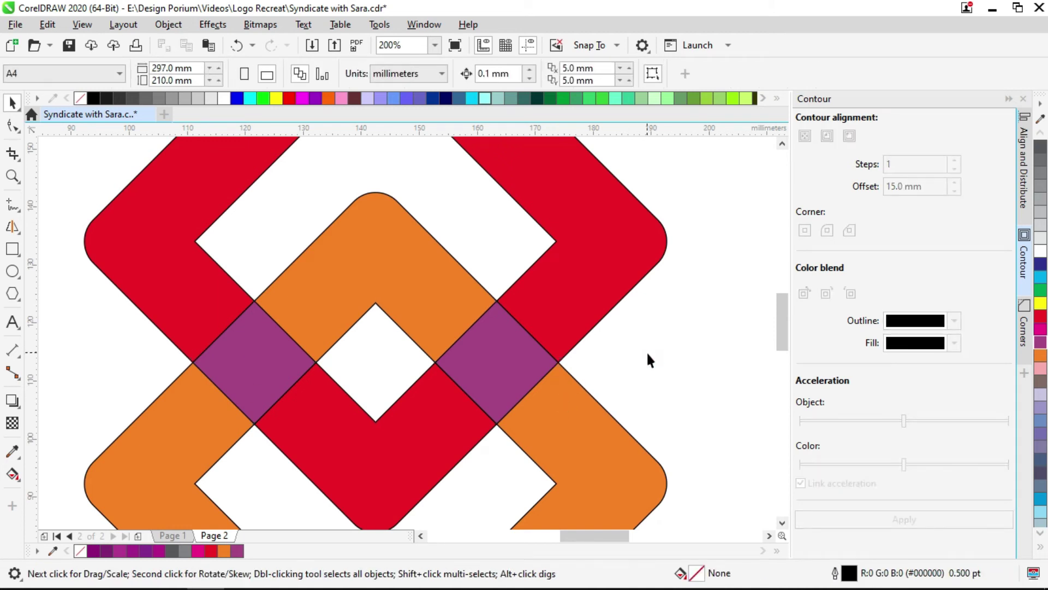
left_click(502, 356)
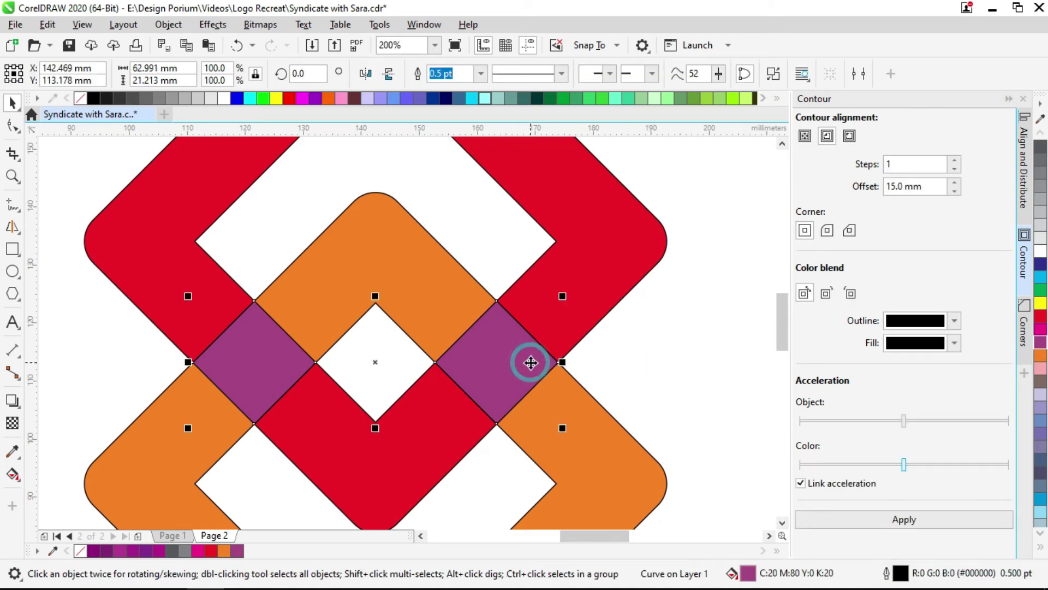
left_click(773, 74)
left_click(655, 402)
scroll(582, 342, "down", 1)
Try moving each purple square outward off the frames, undoing each move
left_click_drag(555, 356, 621, 358)
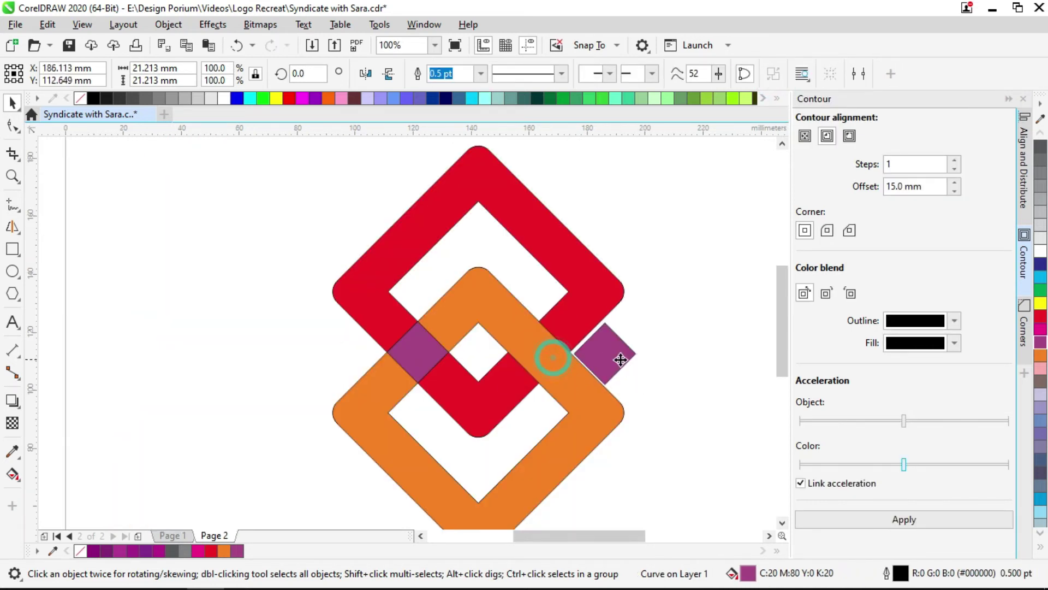
key("ctrl+z")
left_click(694, 358)
left_click_drag(547, 347, 634, 347)
key("ctrl+z")
left_click_drag(428, 355, 356, 344)
key("ctrl+z")
Apply a one-step outside contour with a 7 mm offset to the left purple square
left_click(293, 342)
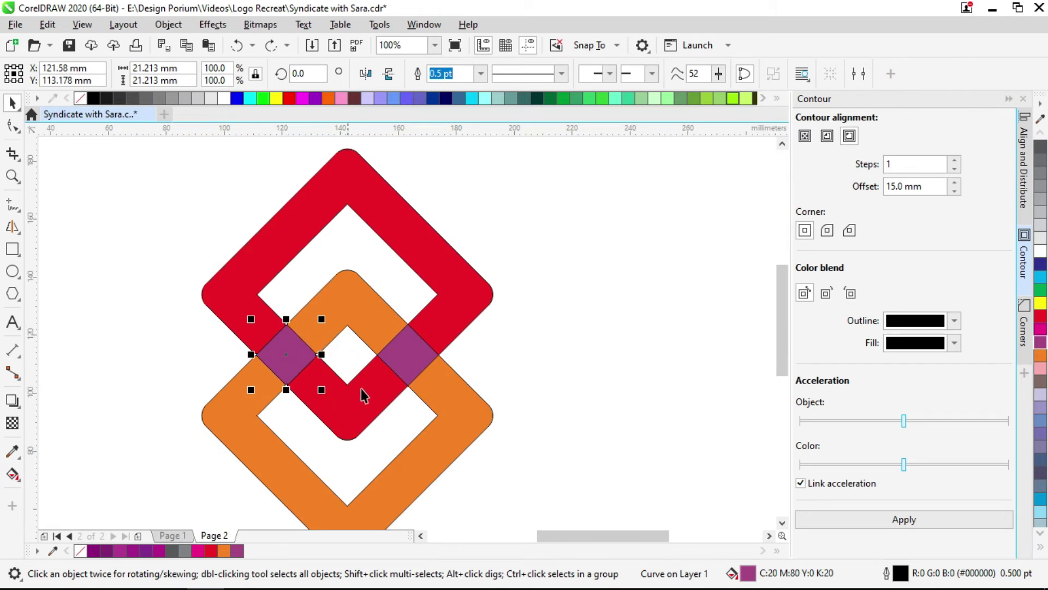
left_click_drag(376, 384, 355, 372)
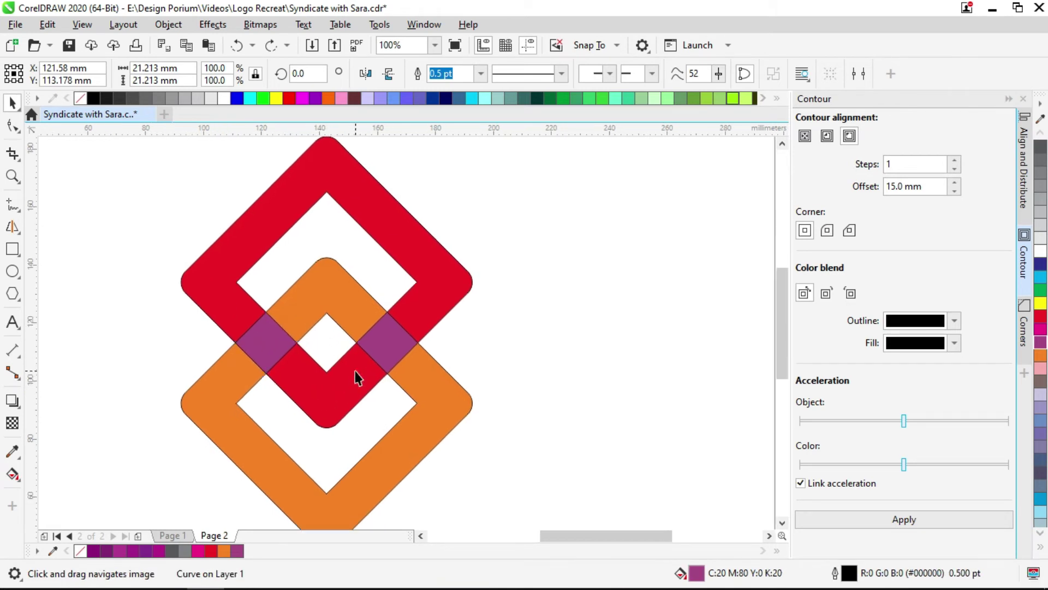
left_click(929, 186)
type("7")
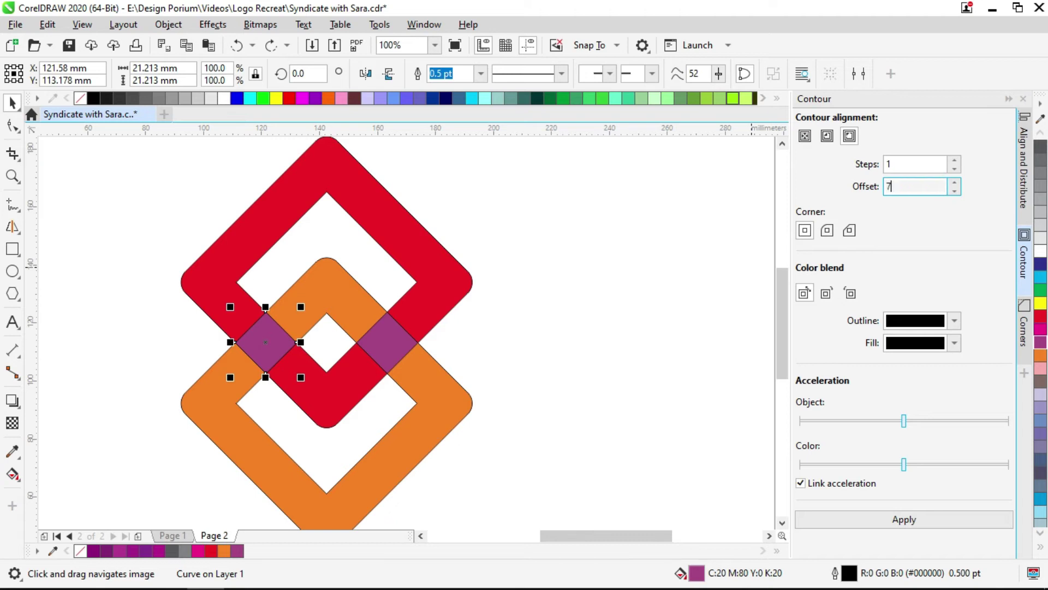
left_click(895, 520)
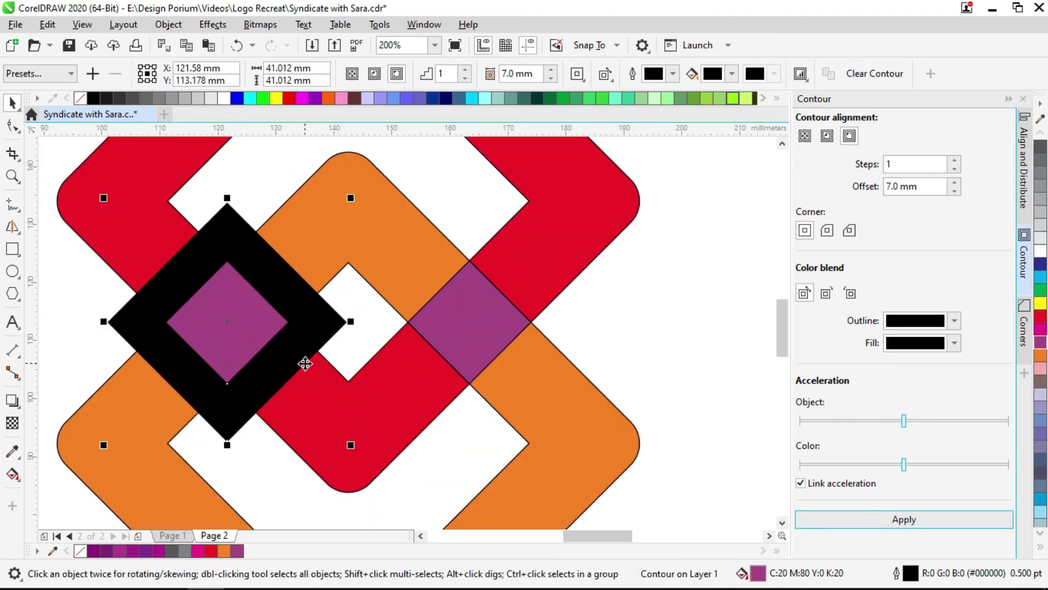
scroll(304, 363, "up", 2)
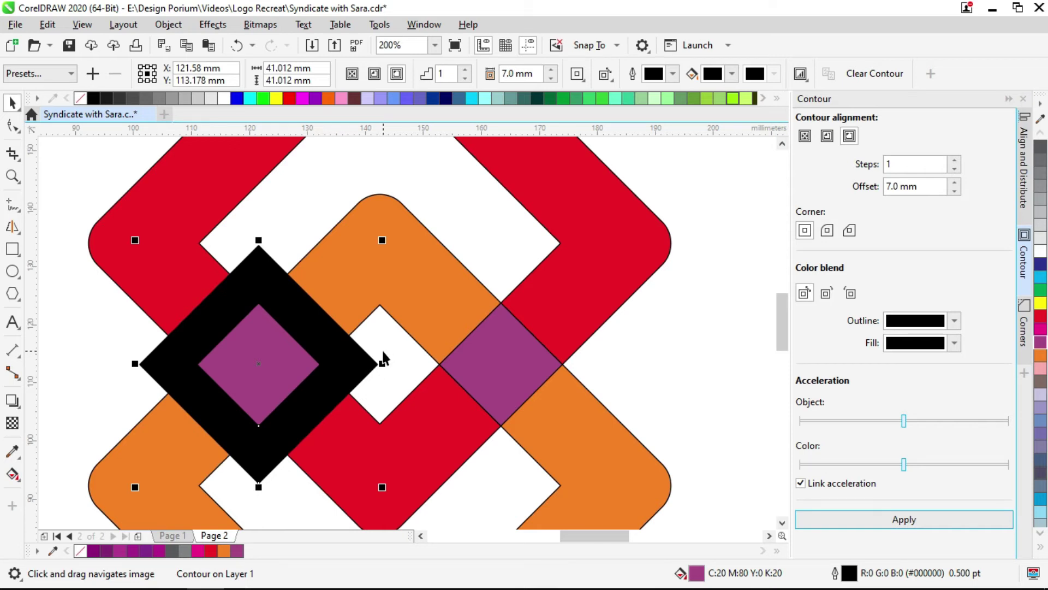
Break the black contour apart from the left purple square
scroll(384, 359, "down", 2)
left_click(578, 343)
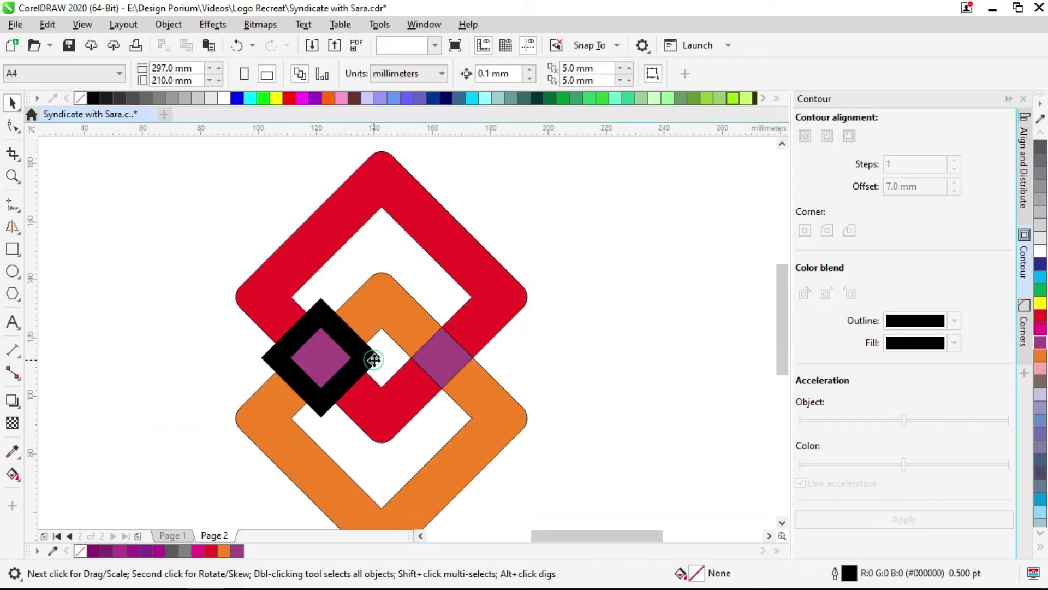
left_click(373, 360)
key("ctrl+a")
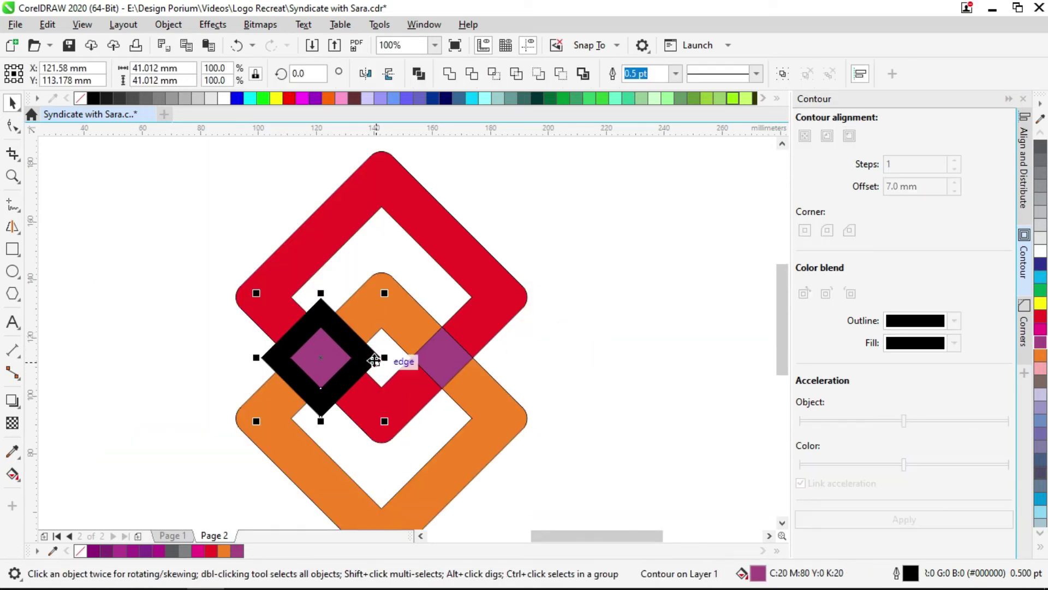
scroll(377, 298, "up", 1)
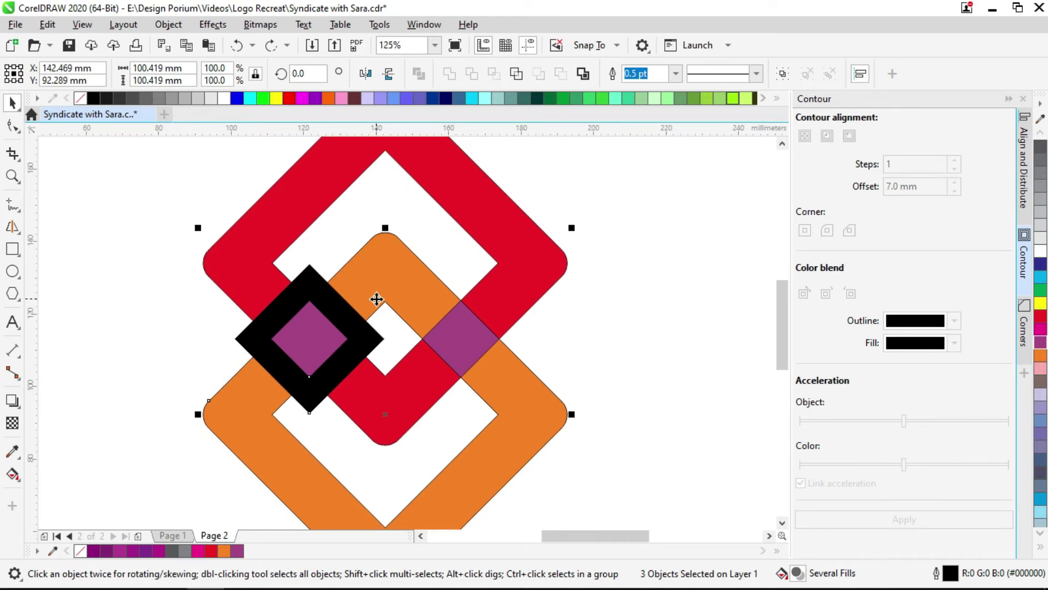
left_click(330, 241)
left_click(311, 281)
key("ctrl+a")
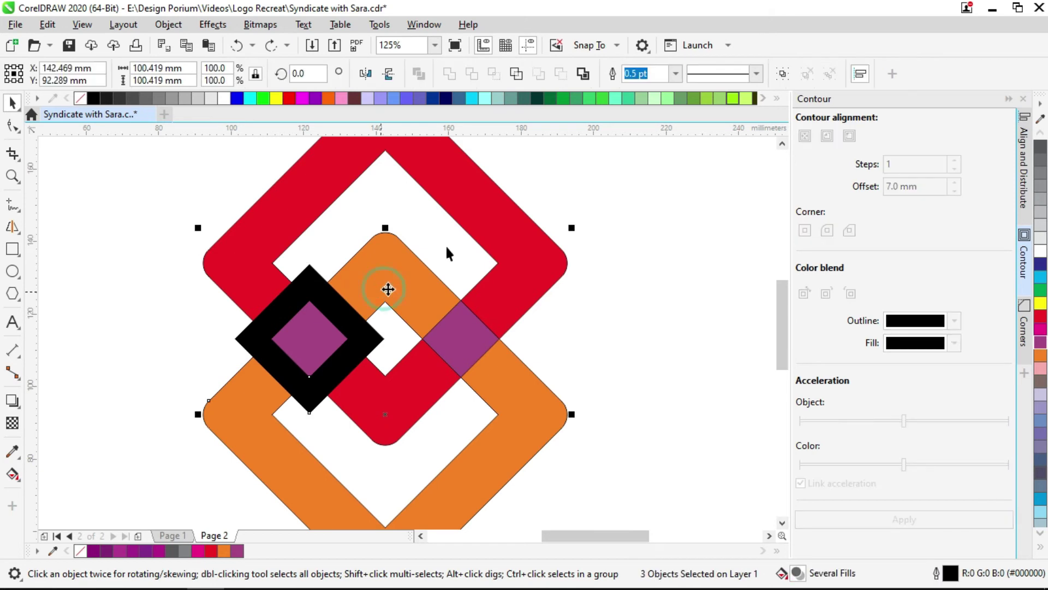
left_click(597, 179)
left_click(333, 320)
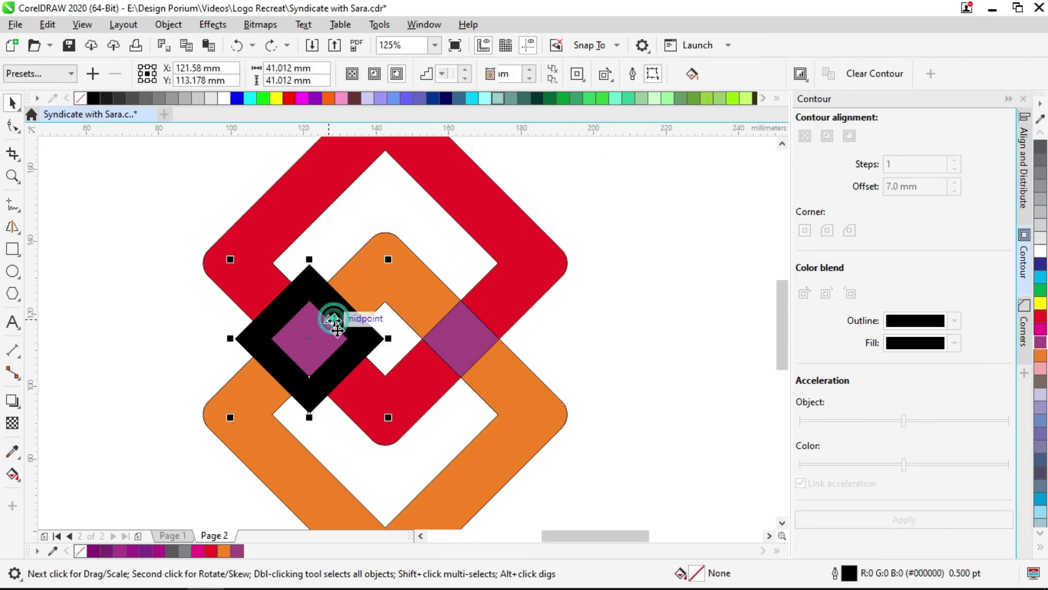
key("ctrl+k")
Trim the orange frame with the black diamond at the left crossing
left_click(408, 341)
left_click(358, 327)
left_click(362, 297, "shift")
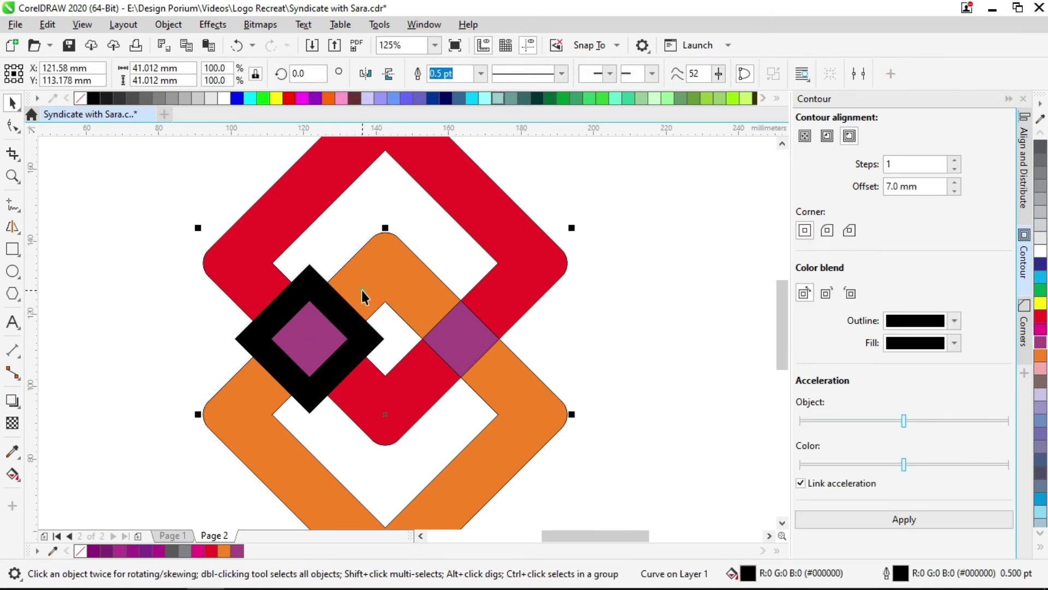
left_click(471, 74)
left_click(619, 303)
Delete the black diamond and the purple square at the left crossing
left_click(319, 271)
left_click(311, 282)
key("Delete")
left_click(314, 320)
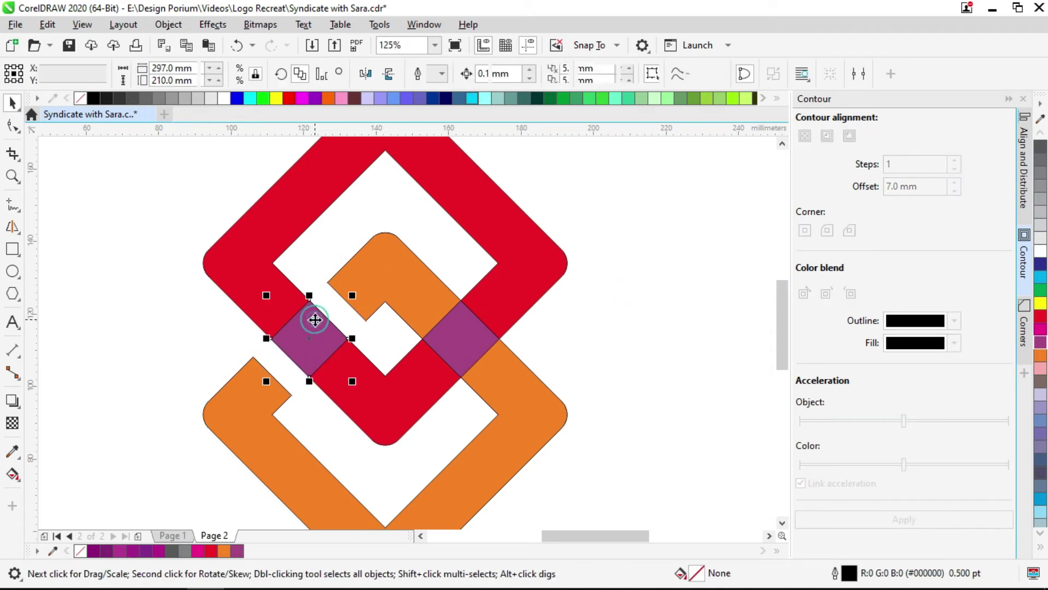
key("Delete")
Apply a 7 mm outside contour to the remaining purple square at the right crossing and break it apart
left_click_drag(486, 370, 437, 346)
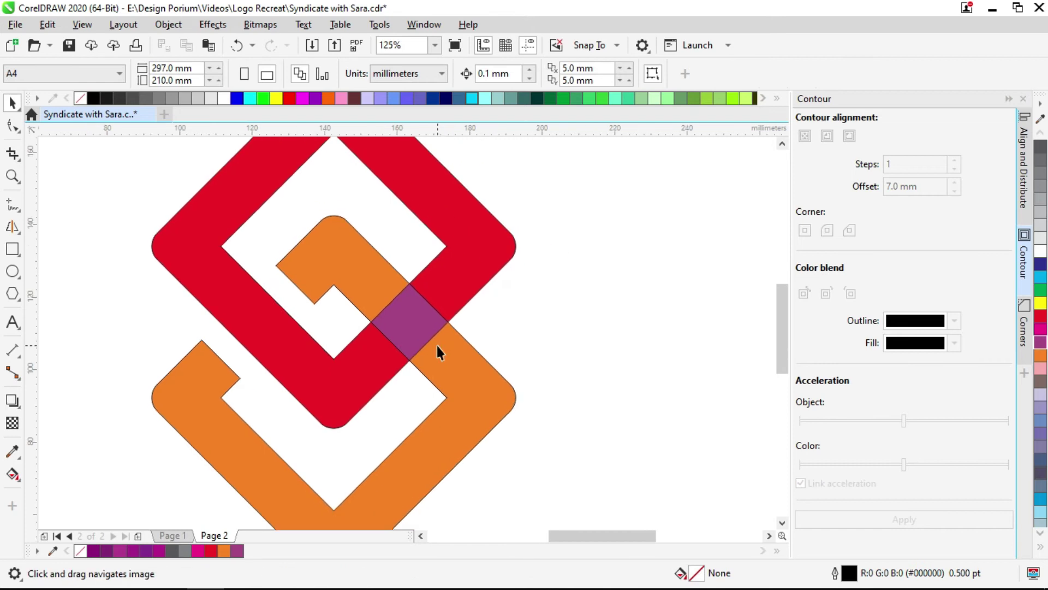
left_click(426, 327)
left_click_drag(531, 327, 492, 332)
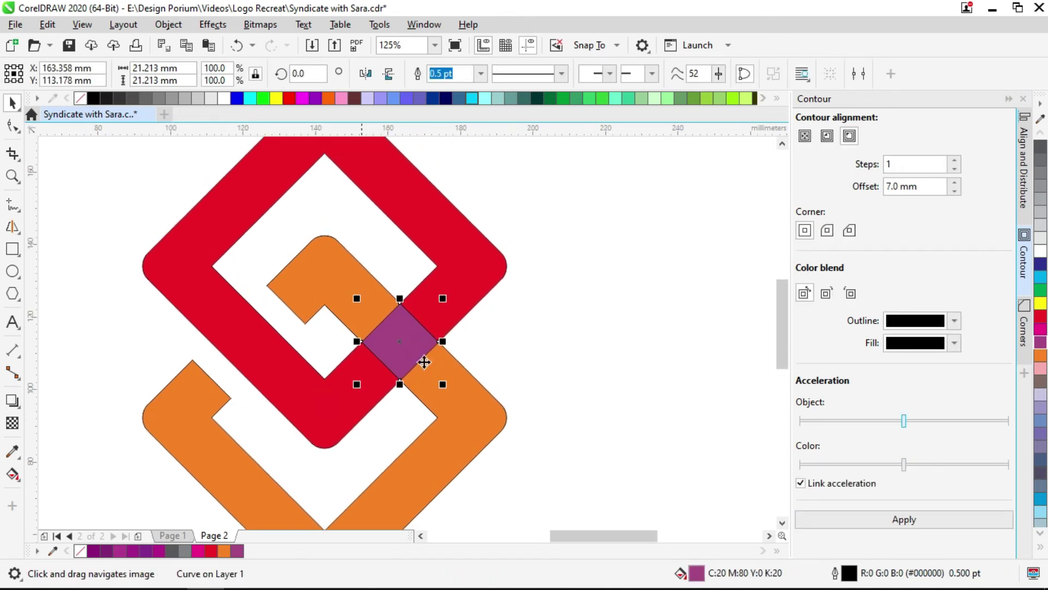
left_click(885, 521)
left_click(565, 373)
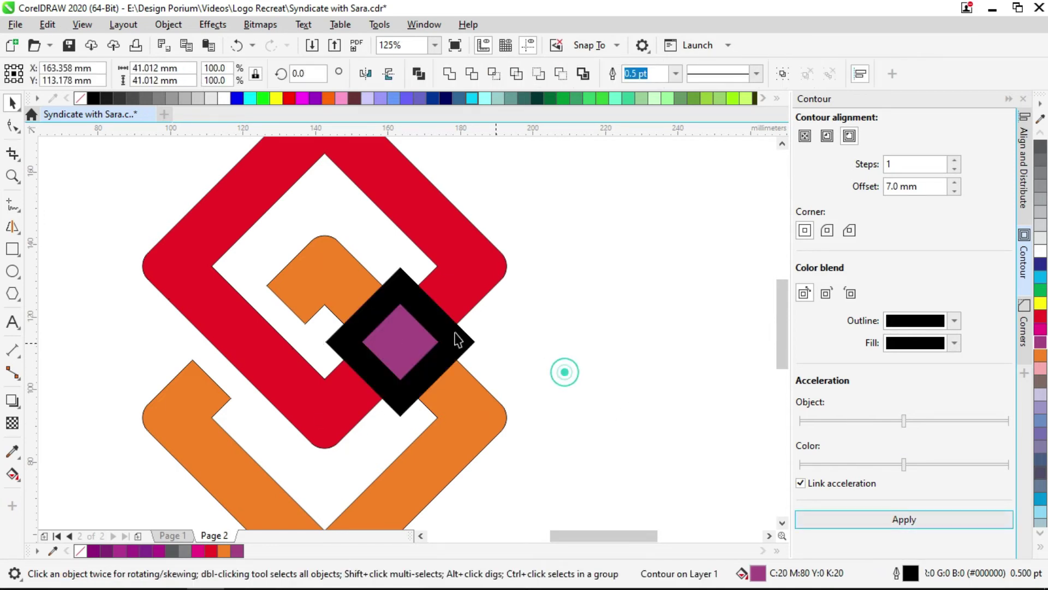
Trim the red frame with the black diamond at the right crossing
left_click(458, 339)
left_click(469, 295, "shift")
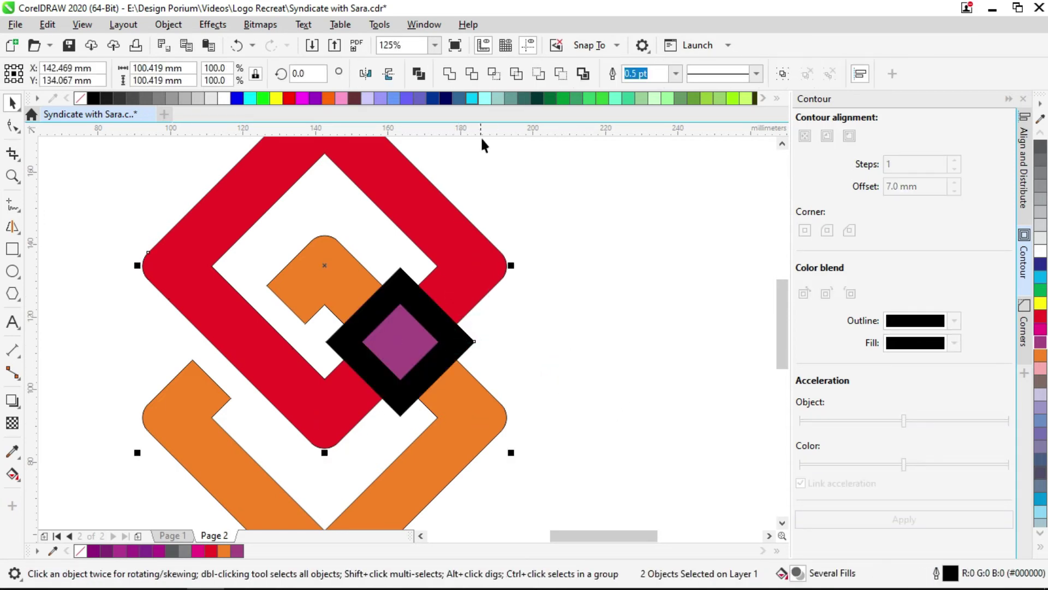
left_click(475, 72)
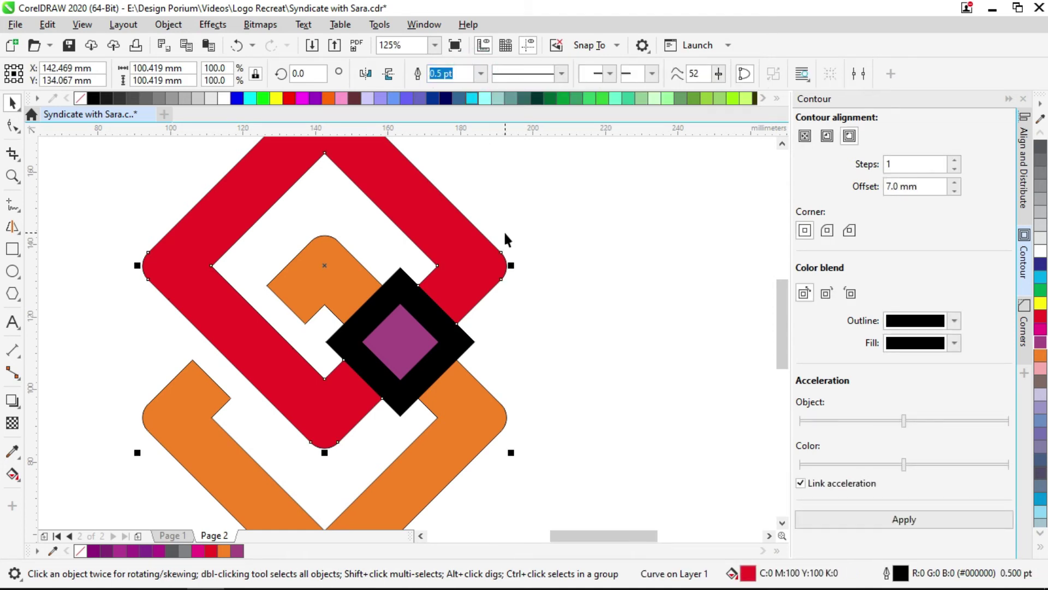
Delete the black diamond and the purple square at the right crossing
left_click(472, 339)
left_click(468, 340)
key("Delete")
left_click(408, 347)
key("Delete")
Remove the outlines from both the red and orange frames of the emblem
scroll(439, 341, "down", 1)
middle_click(497, 353)
left_click_drag(528, 191, 232, 487)
right_click(80, 551)
key("F2")
left_click_drag(519, 180, 192, 470)
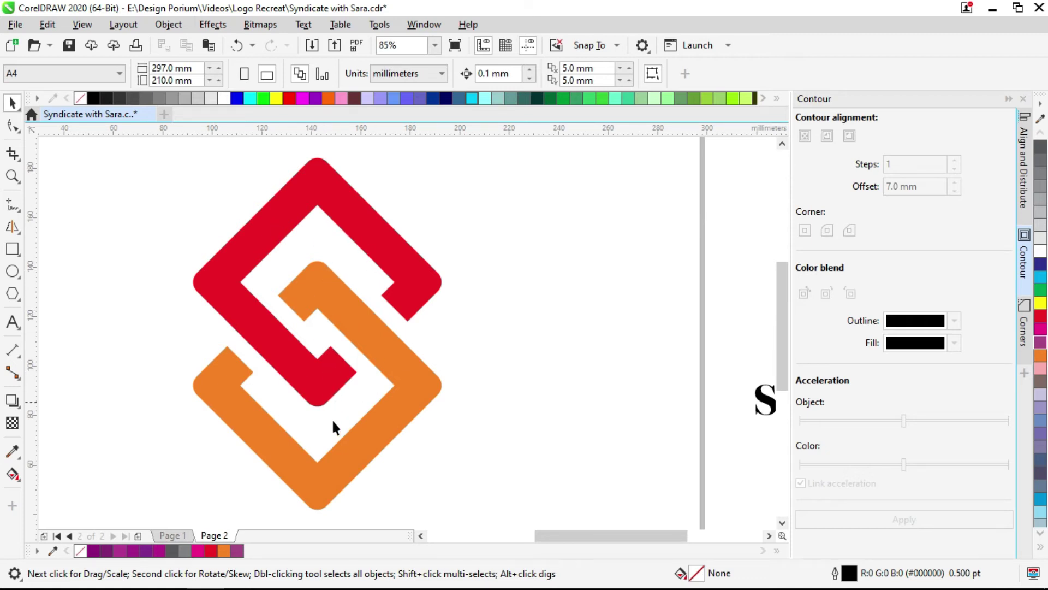
Move the Syndicate with Sara wordmark onto the page, just to the right of the emblem
scroll(341, 337, "down", 3)
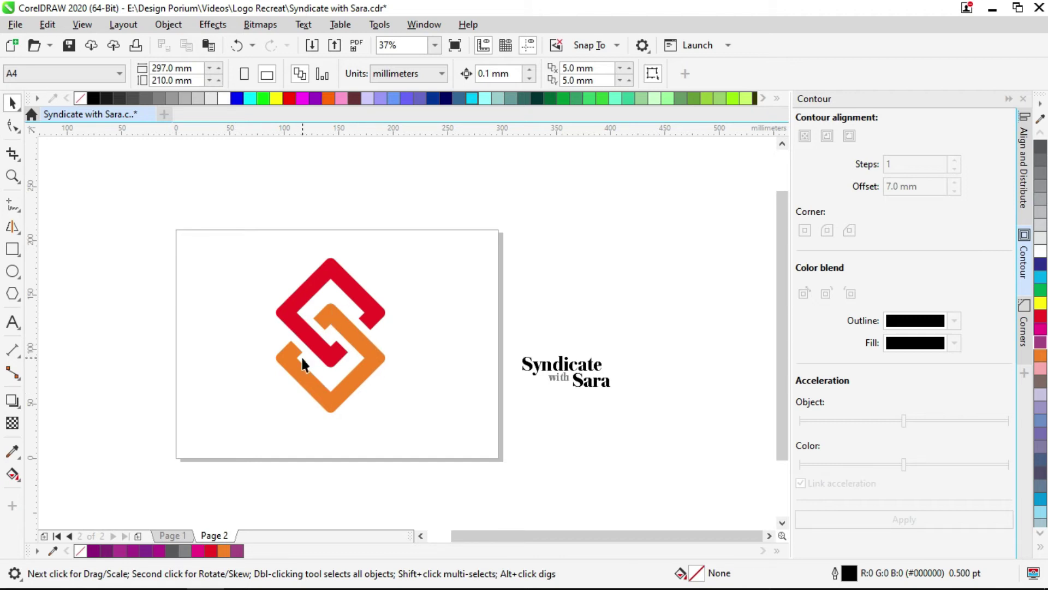
scroll(508, 383, "up", 2)
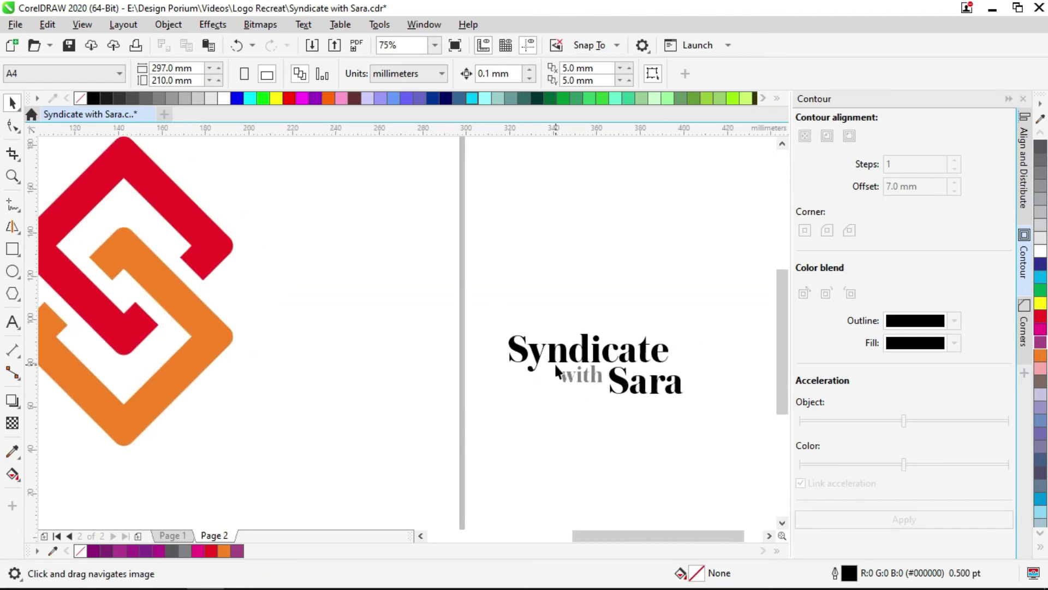
left_click_drag(696, 303, 354, 496)
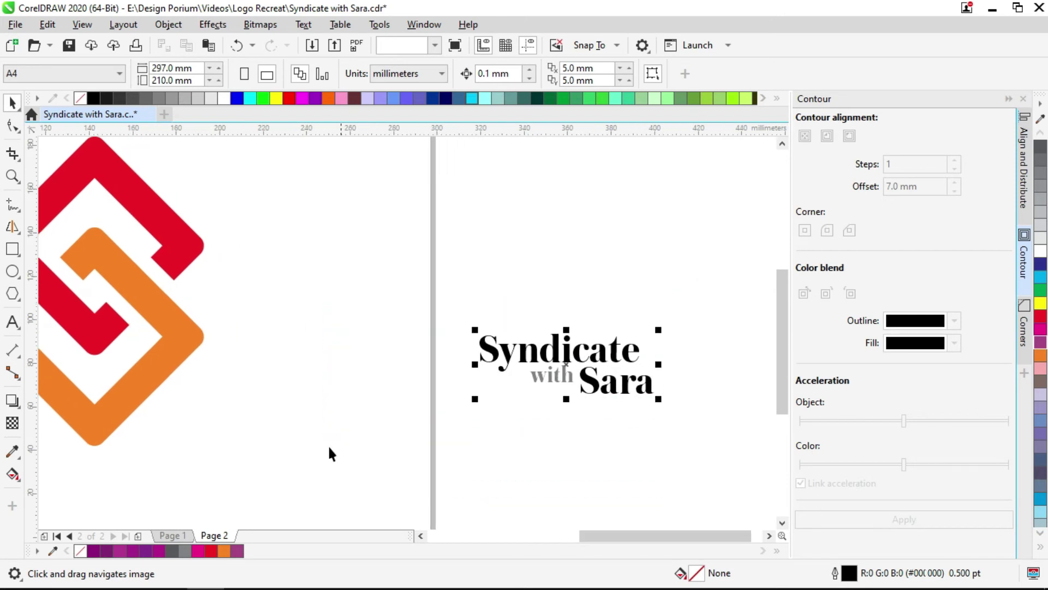
left_click_drag(239, 331, 342, 367)
scroll(361, 368, "down", 2)
scroll(319, 380, "up", 2)
left_click_drag(658, 408, 404, 358)
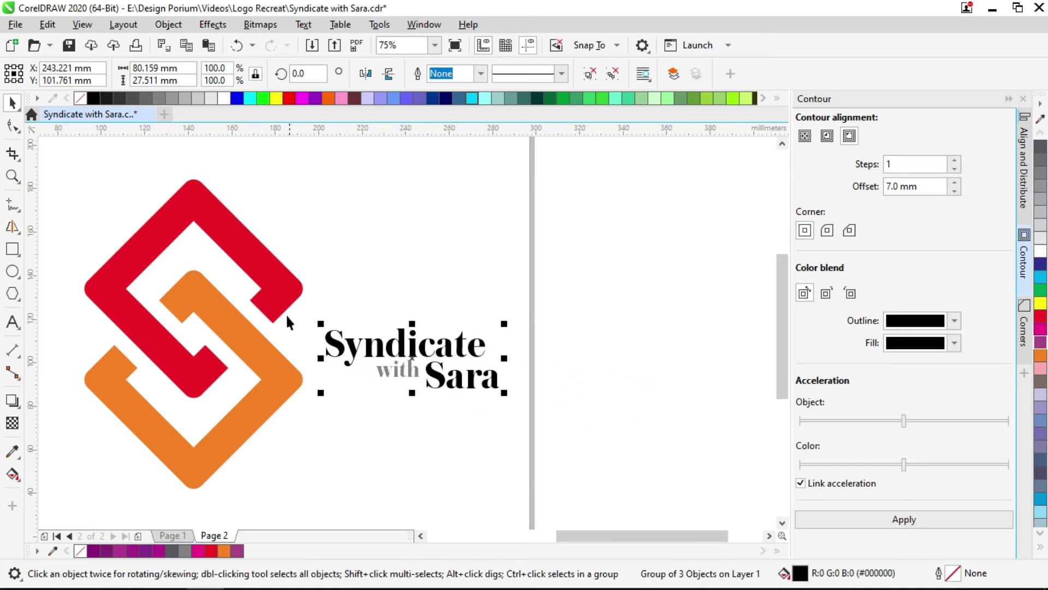
Move both parts of the emblem 40 mm to the left, away from the wordmark
left_click_drag(286, 313, 418, 326)
scroll(428, 335, "down", 1)
left_click_drag(444, 235, 241, 432)
left_click_drag(416, 363, 373, 363)
scroll(364, 355, "up", 1)
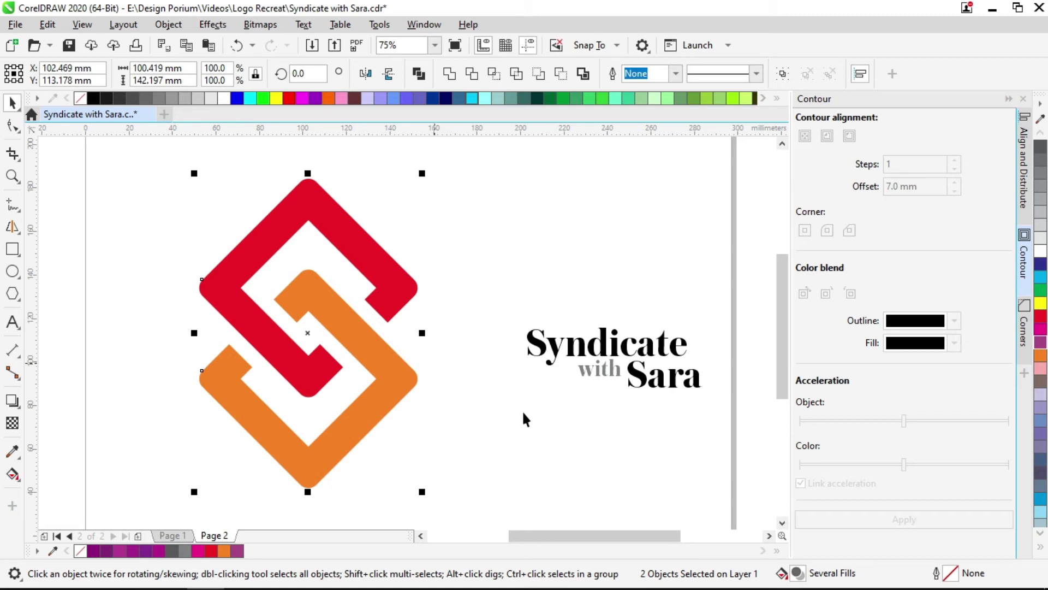
Fill both parts of the emblem with turquoise
left_click(1040, 546)
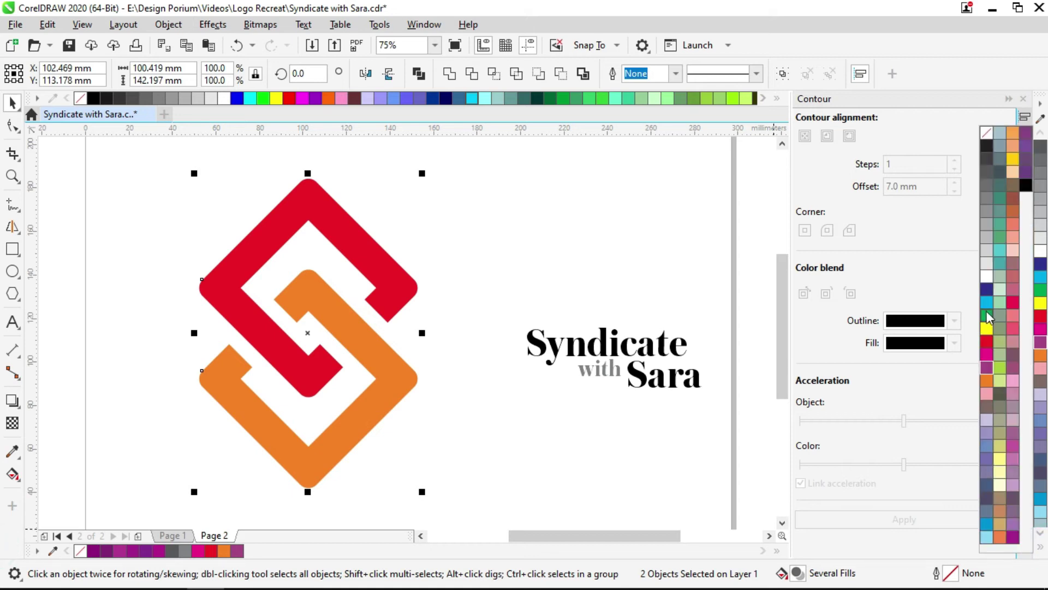
left_click(1000, 254)
left_click(590, 304)
left_click_drag(404, 412, 378, 401)
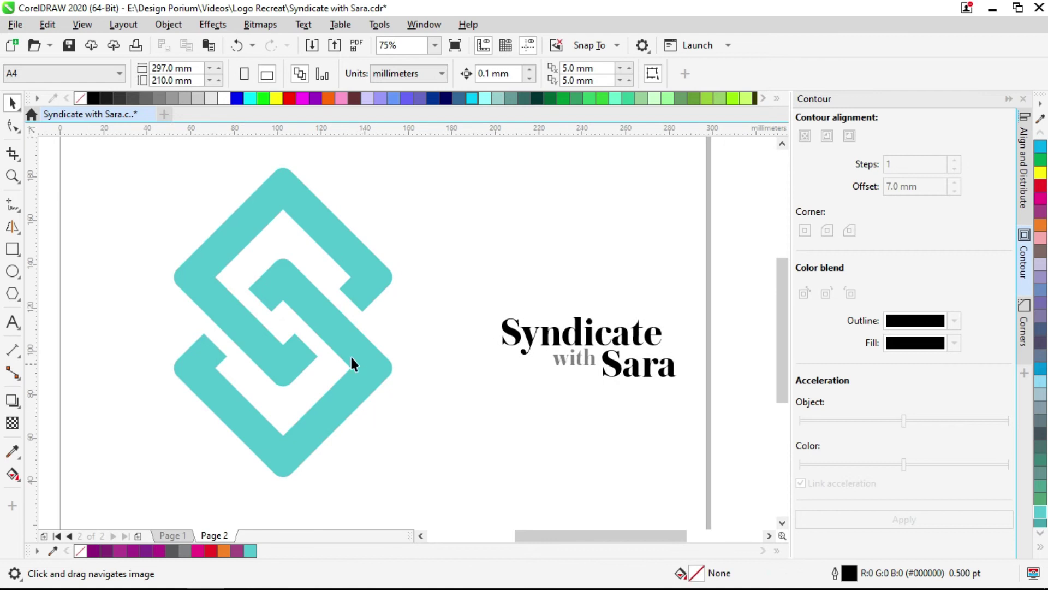
Change the fill of both emblem parts to a custom CMYK colour with C 80, M 0, Y 30, K 0
left_click(351, 356)
left_click(373, 287, "shift")
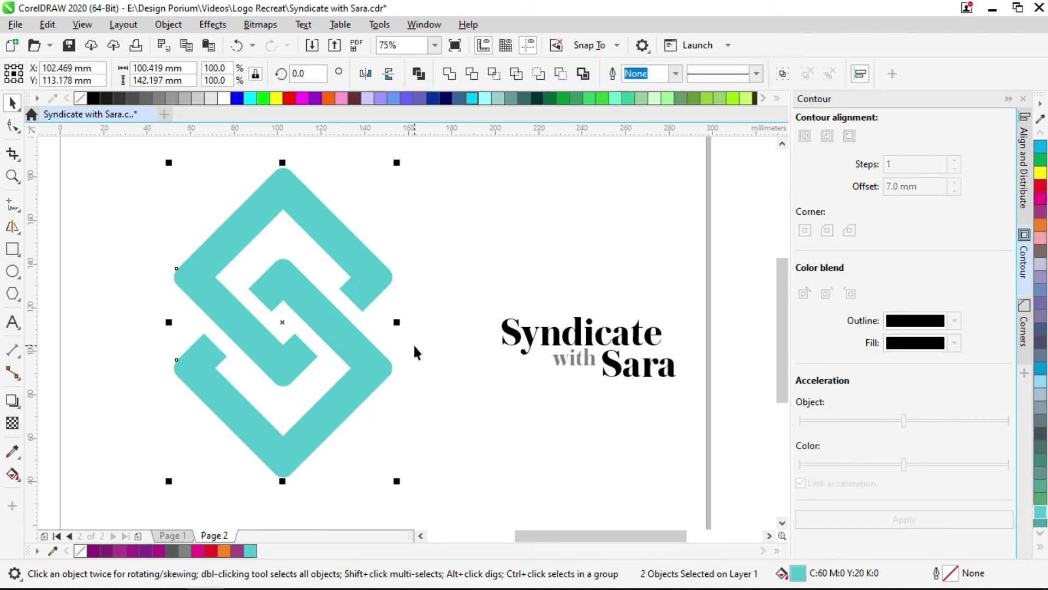
double_click(804, 568)
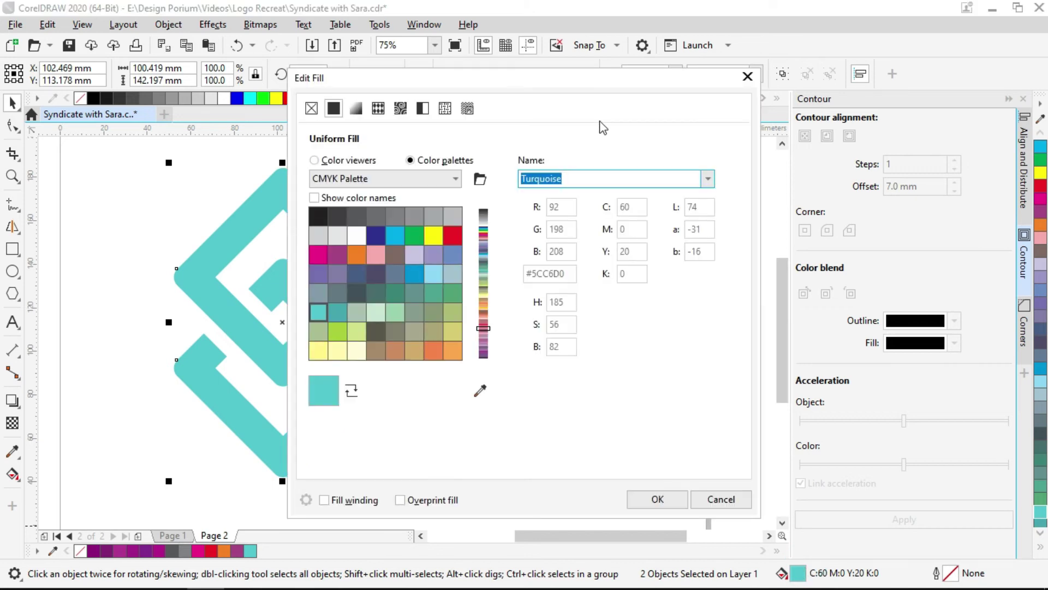
left_click(594, 98)
left_click_drag(578, 81, 724, 75)
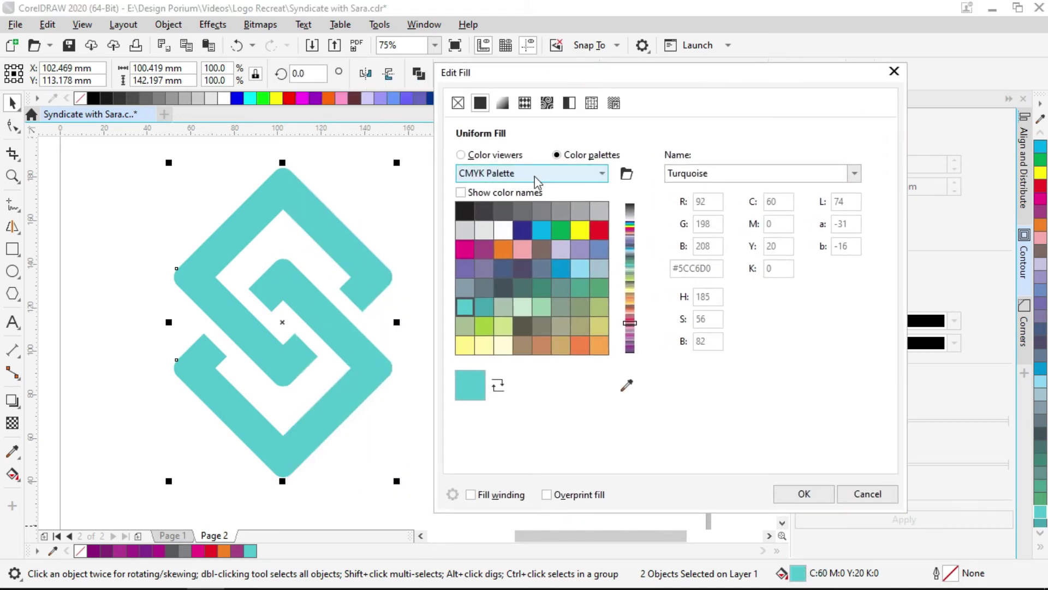
left_click(461, 155)
left_click_drag(786, 246, 726, 246)
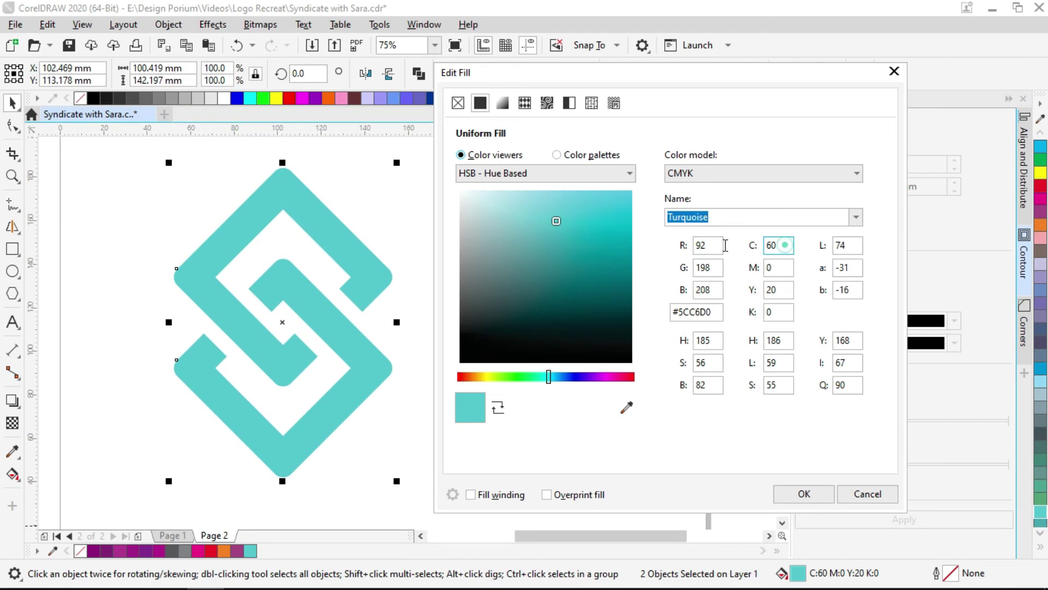
type("80")
key("Tab")
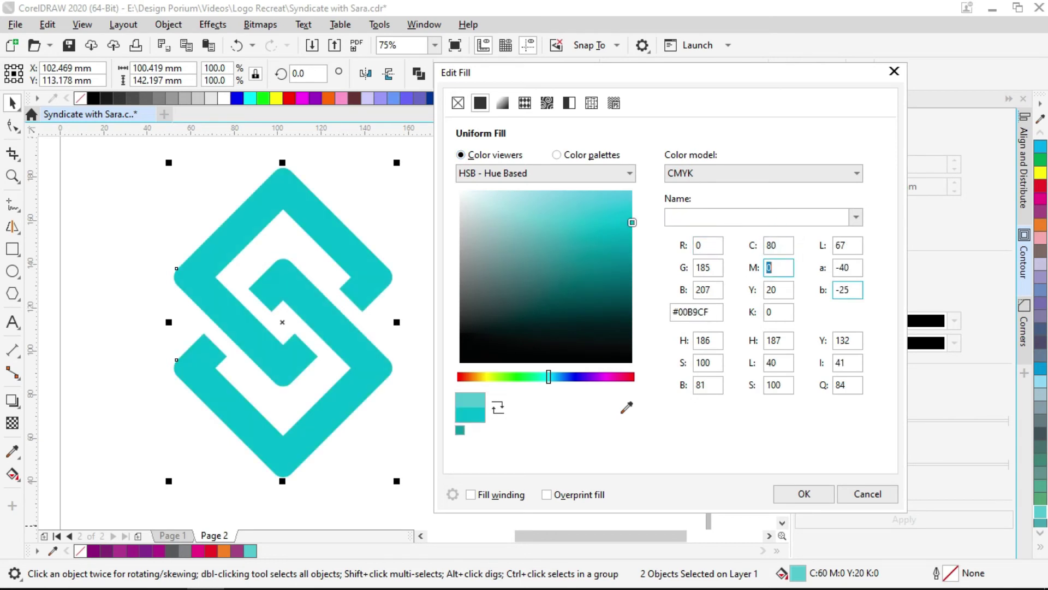
key("Tab")
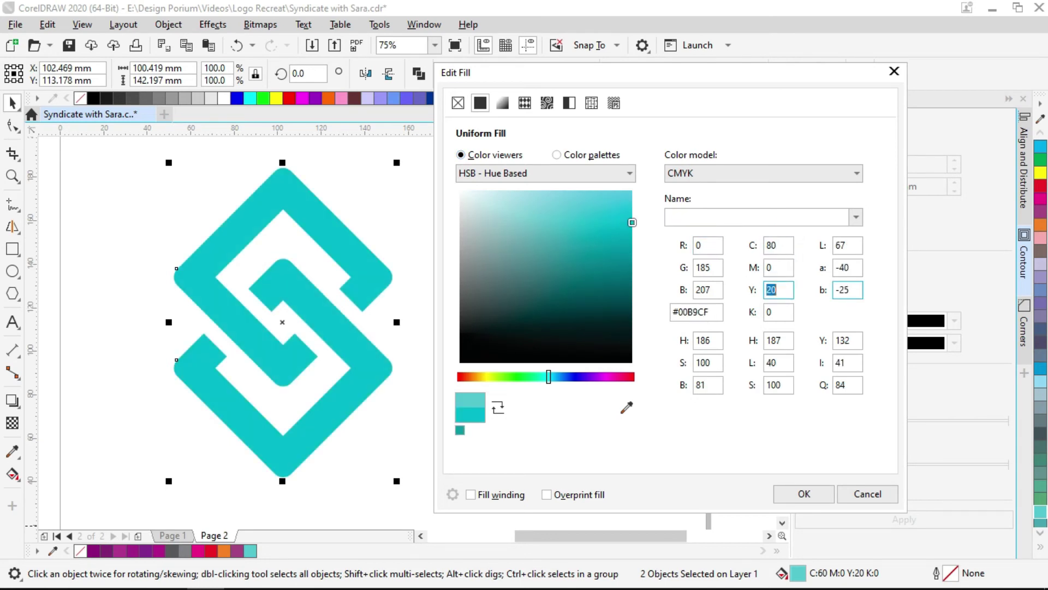
type("30")
key("Tab")
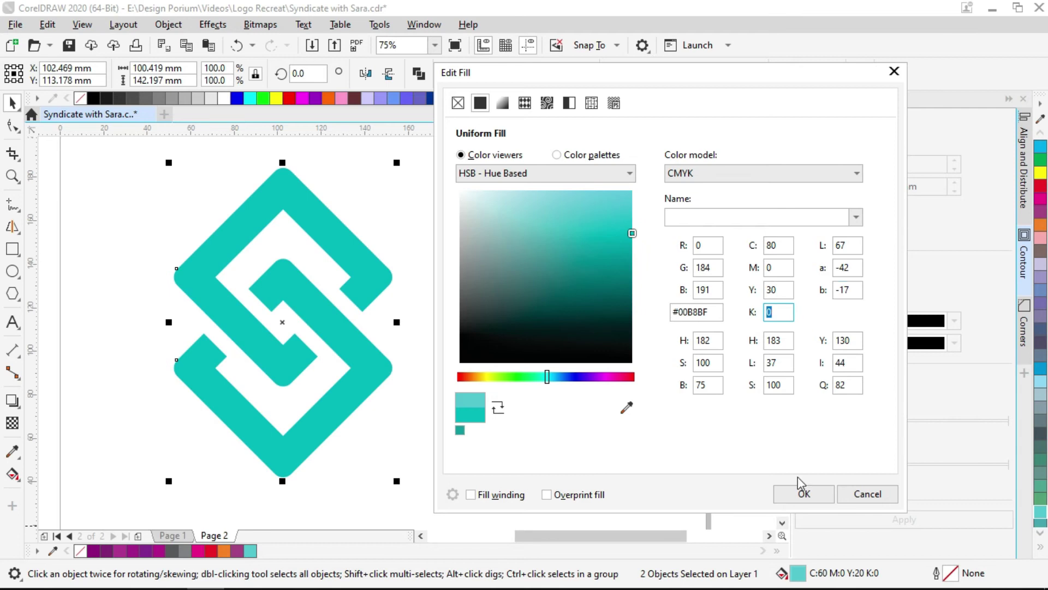
left_click(803, 494)
Group the emblem's two parts, then scale the emblem to about 55% and shift it about 35 mm toward the wordmark
left_click_drag(453, 445, 302, 251)
scroll(401, 388, "up", 2)
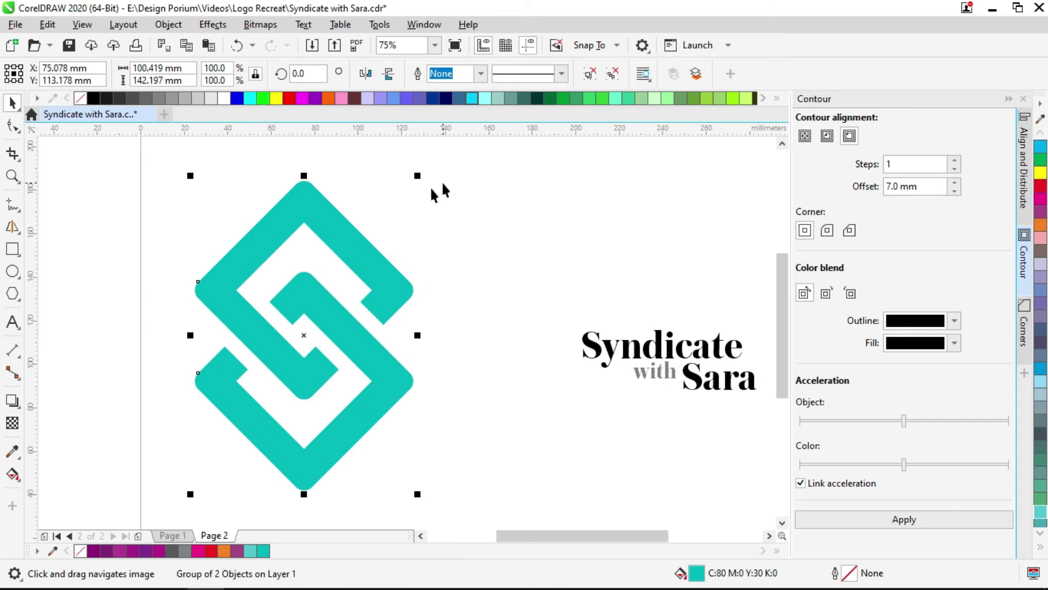
left_click_drag(417, 176, 369, 178)
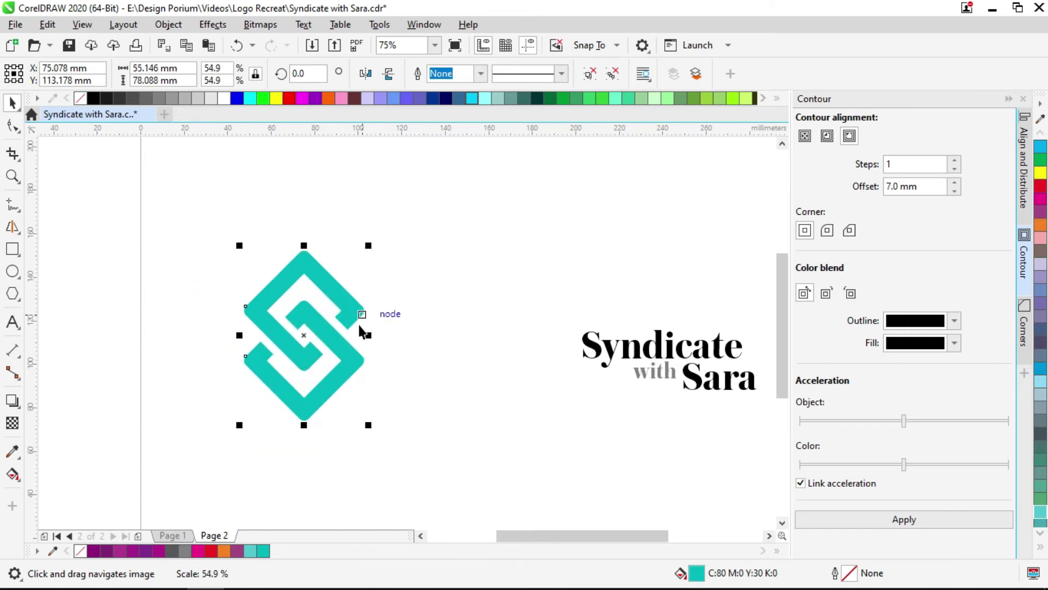
left_click_drag(339, 341, 415, 356)
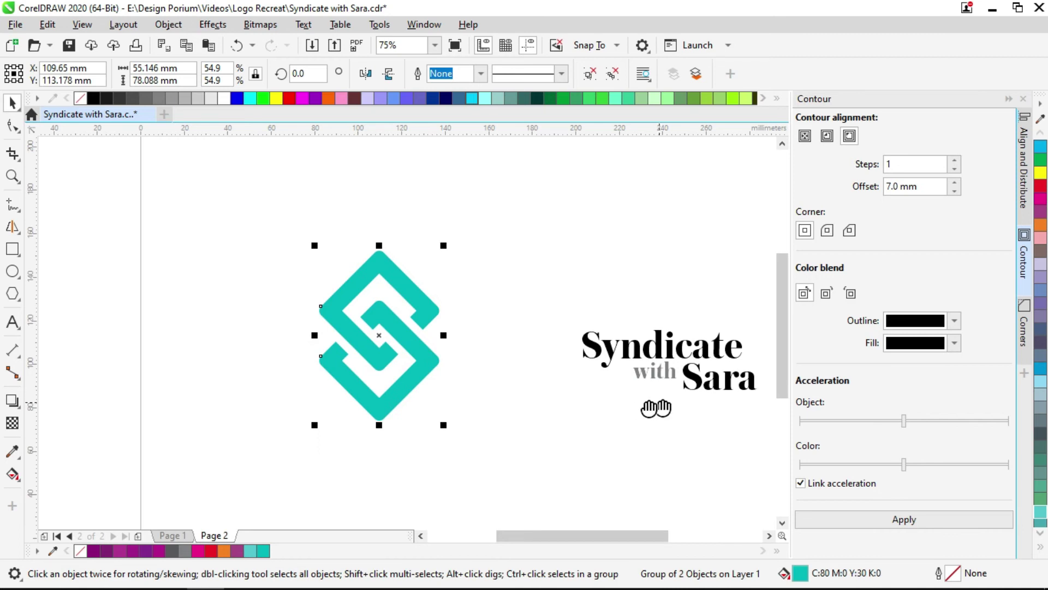
Move the Syndicate with Sara wordmark close beside the emblem's right edge, roughly at its vertical middle
left_click_drag(657, 408, 559, 407)
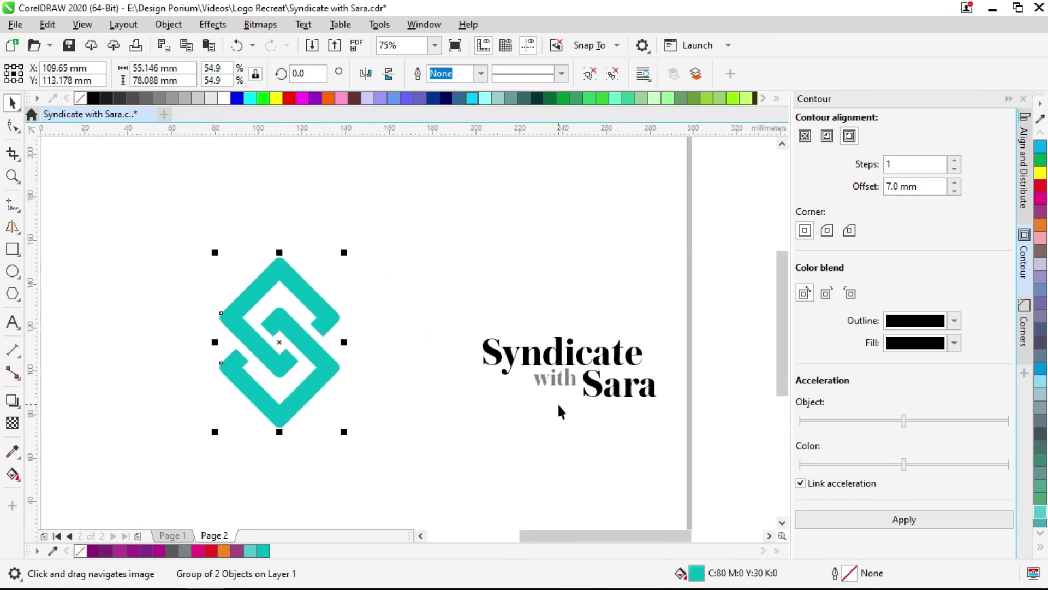
left_click_drag(674, 302, 416, 415)
left_click_drag(561, 365, 438, 339)
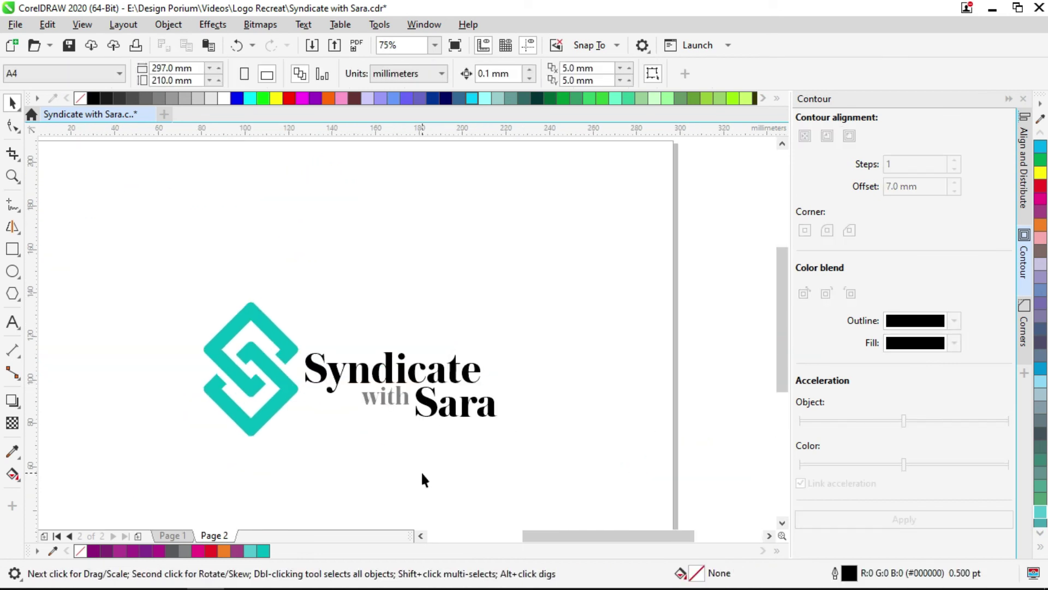
key("z")
left_click_drag(154, 267, 550, 452)
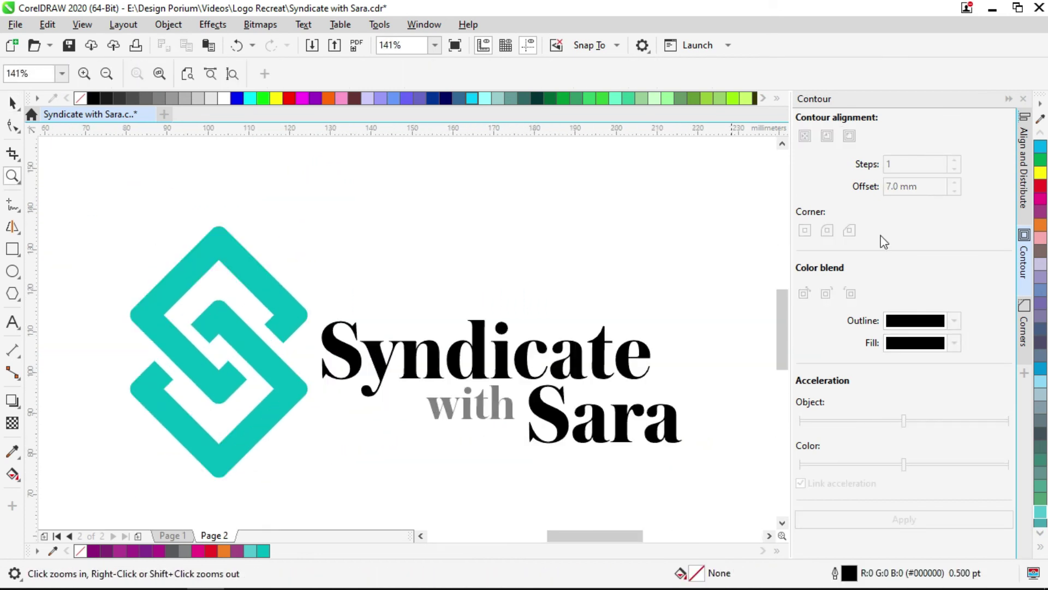
left_click_drag(744, 267, 697, 271)
key("space")
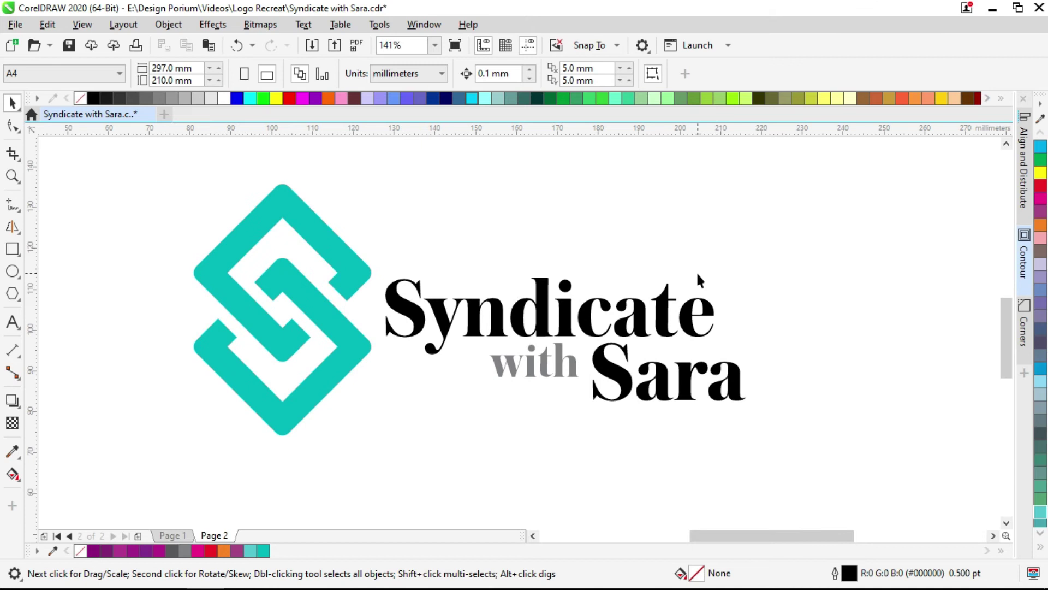
Group the emblem with the wordmark and centre the combined logo on the page
scroll(697, 273, "down", 1)
left_click_drag(816, 264, 569, 346)
left_click_drag(630, 229, 8, 493)
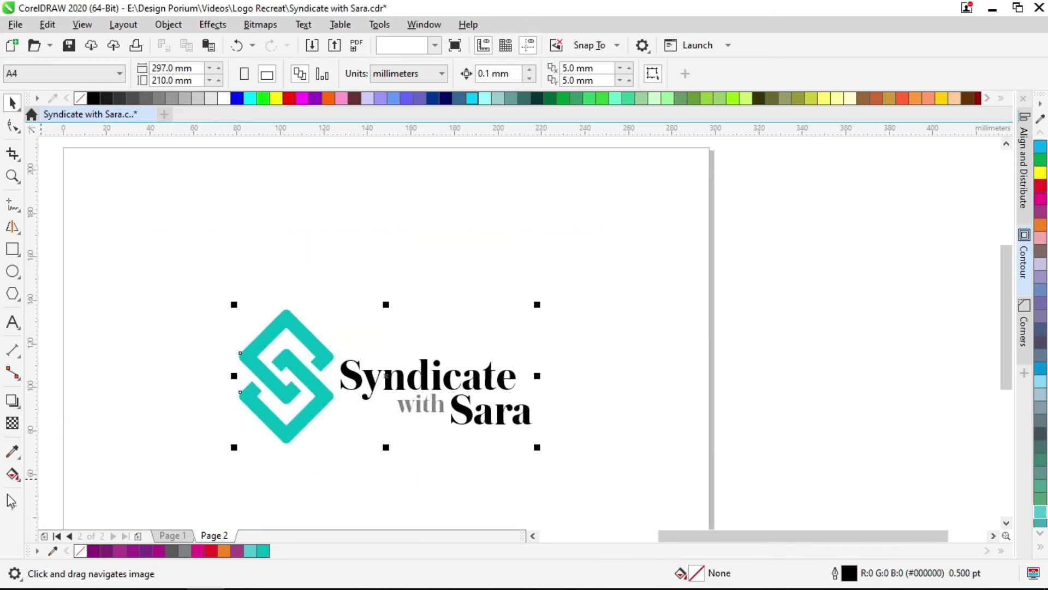
left_click(548, 382)
scroll(428, 381, "down", 1)
left_click(426, 379)
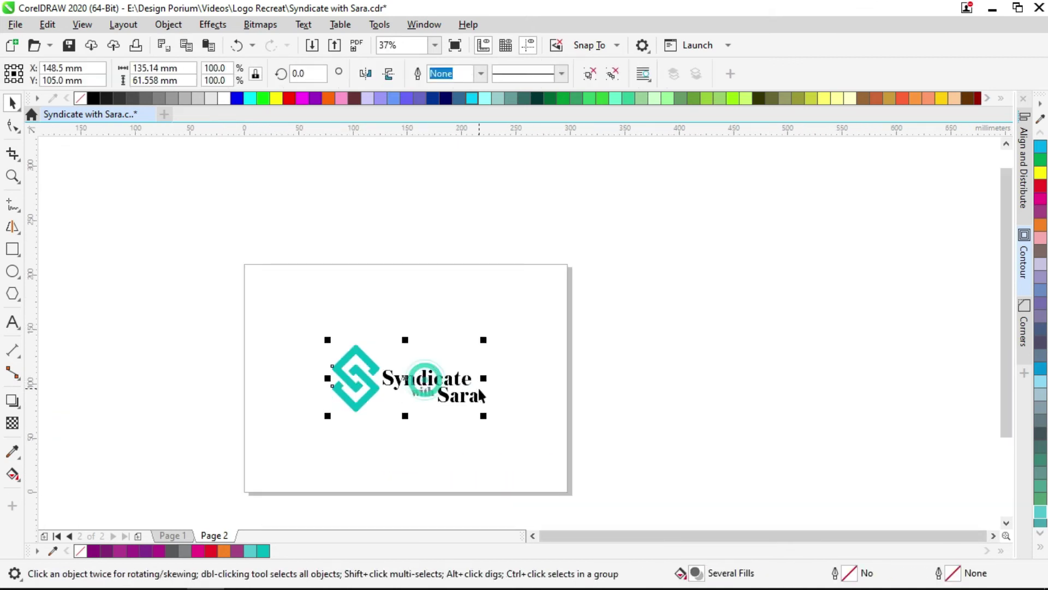
Place a duplicate of the combined logo about 52 mm straight above the original
scroll(425, 386, "up", 1)
left_click(380, 365)
left_click_drag(380, 377, 404, 263)
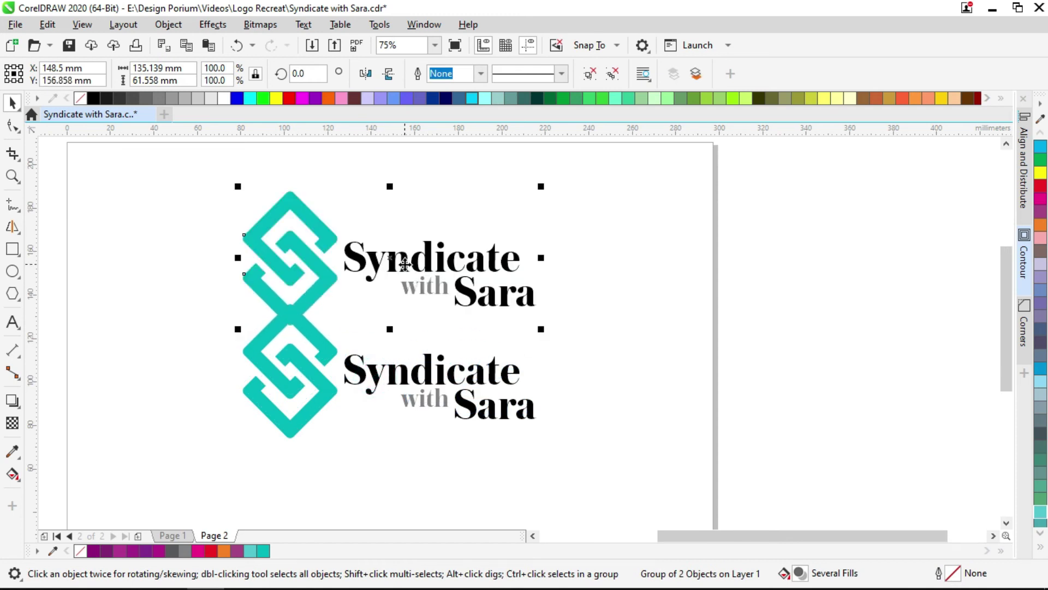
Move the lower logo about 18 mm straight down to leave a gap below the upper copy
left_click(432, 315)
scroll(317, 245, "up", 3)
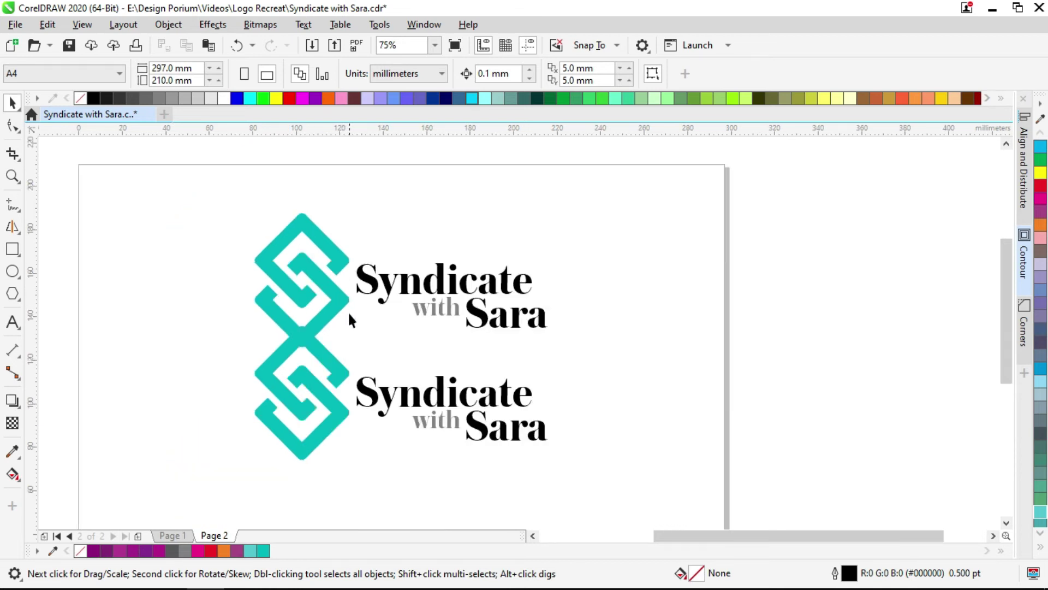
left_click_drag(347, 376, 342, 424)
scroll(361, 393, "down", 1)
left_click(509, 342)
Ungroup the lower logo, then fully ungroup its wordmark into separate text objects
left_click(481, 382)
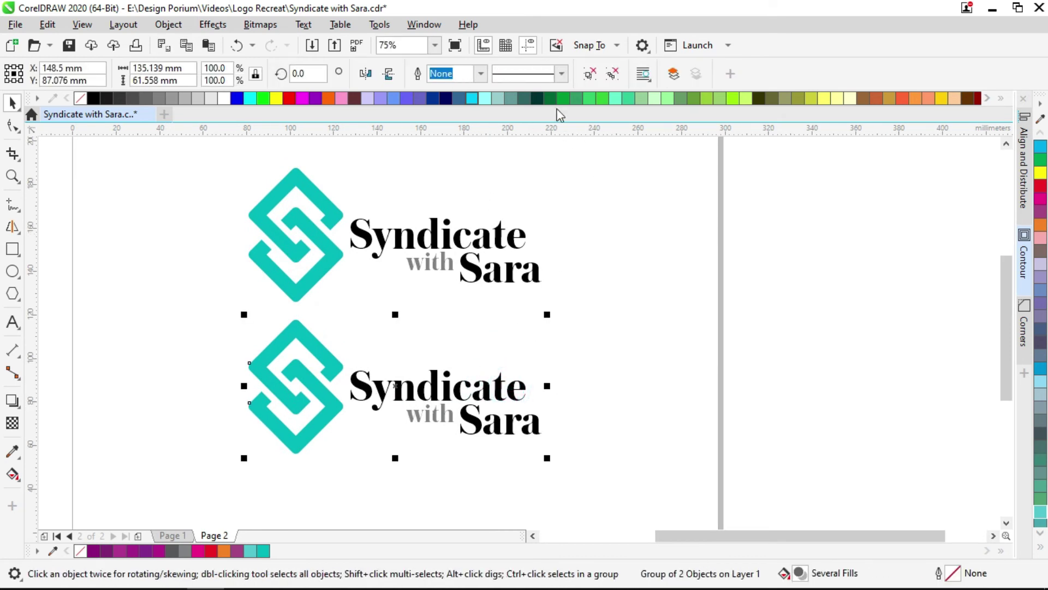
left_click(590, 73)
left_click_drag(609, 334, 333, 468)
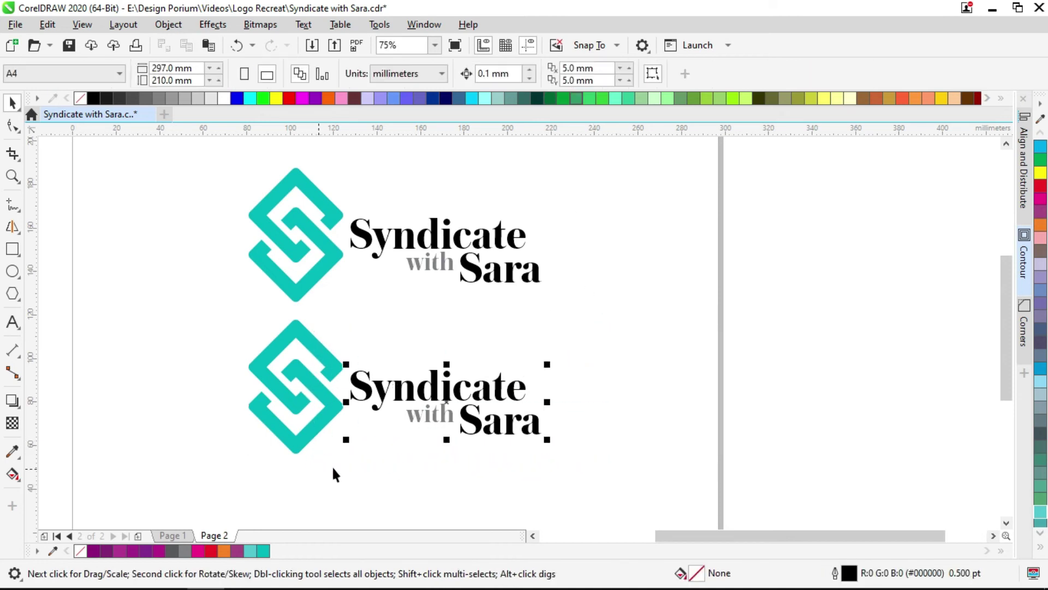
left_click_drag(575, 155, 444, 168)
left_click_drag(443, 414, 405, 387)
left_click(412, 377)
left_click(339, 369)
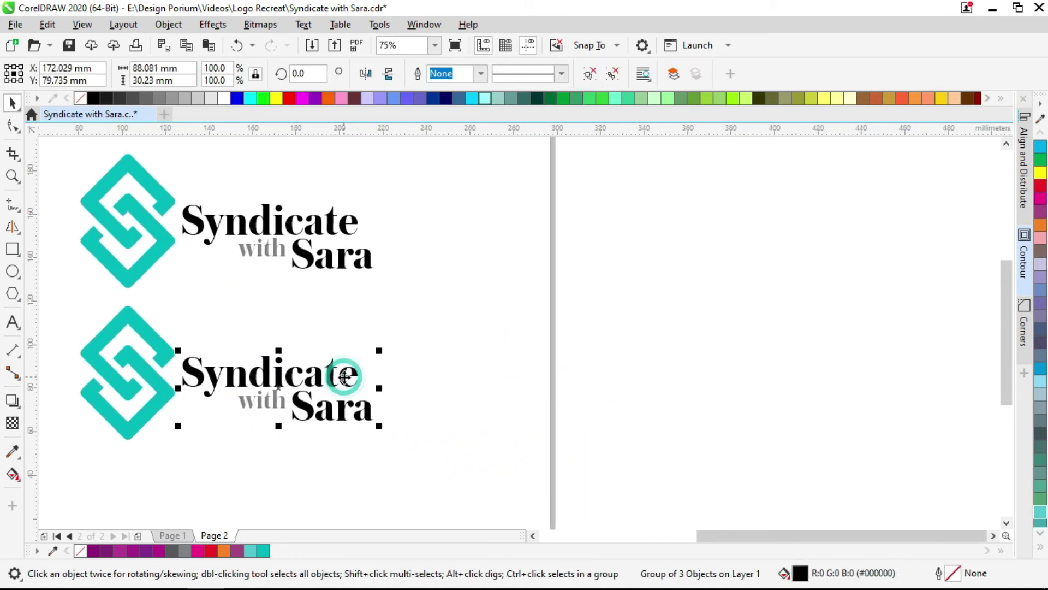
left_click(617, 79)
left_click(488, 273)
left_click(321, 382)
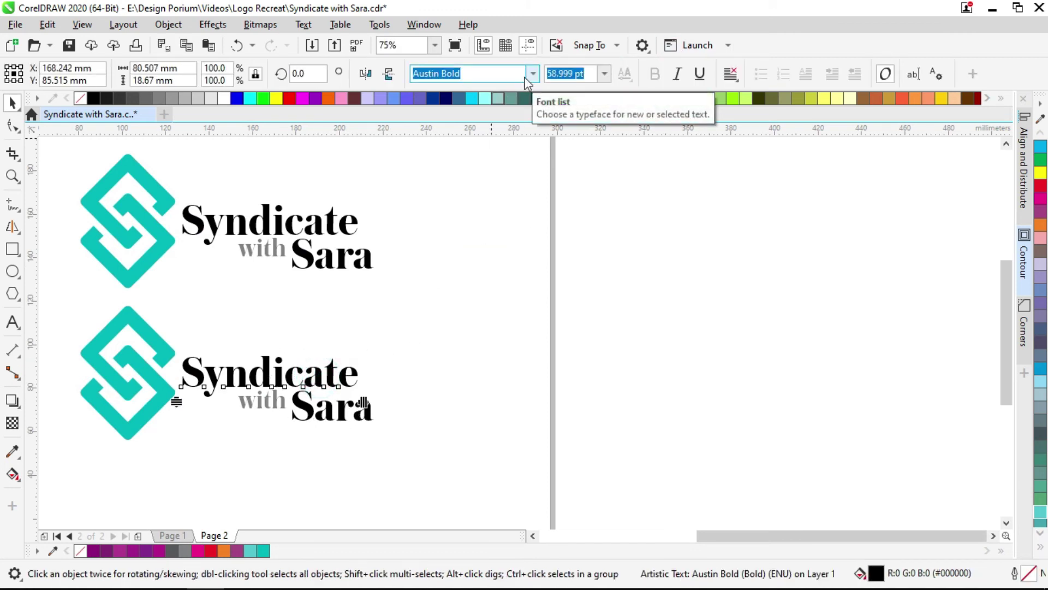
key("y")
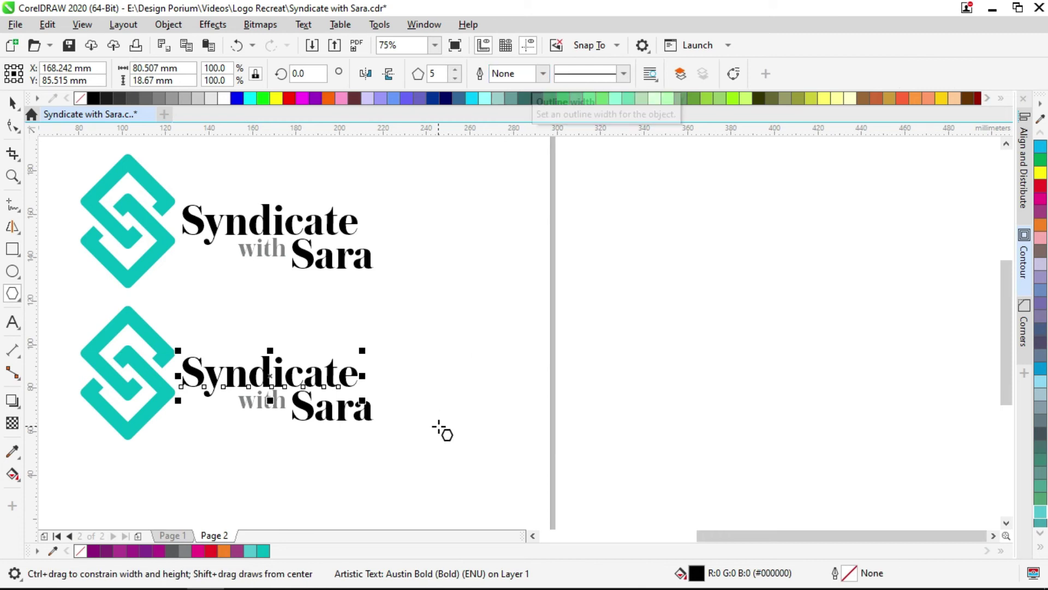
left_click(452, 412)
key("space")
left_click(446, 327)
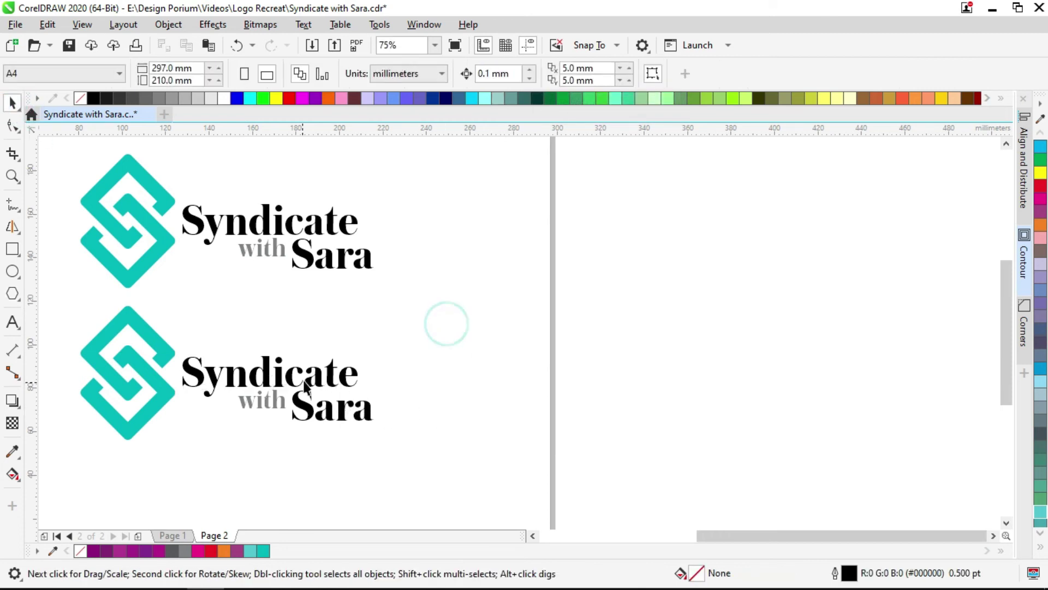
Change the font of the word Syndicate in the lower logo to Myriad Pro (Regular, Normal)
left_click(306, 380)
left_click(486, 75)
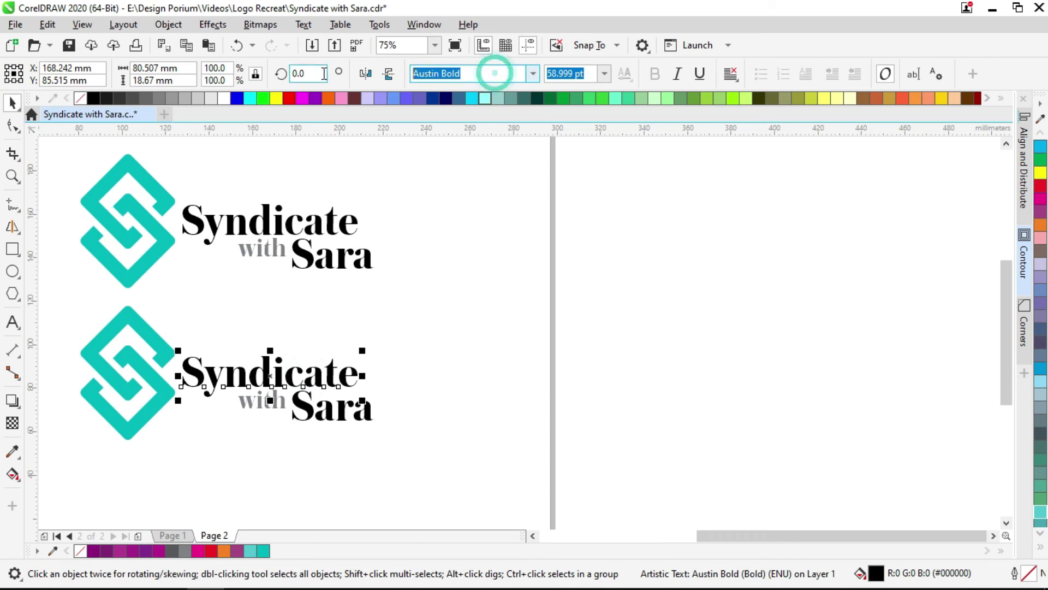
key("BackSpace")
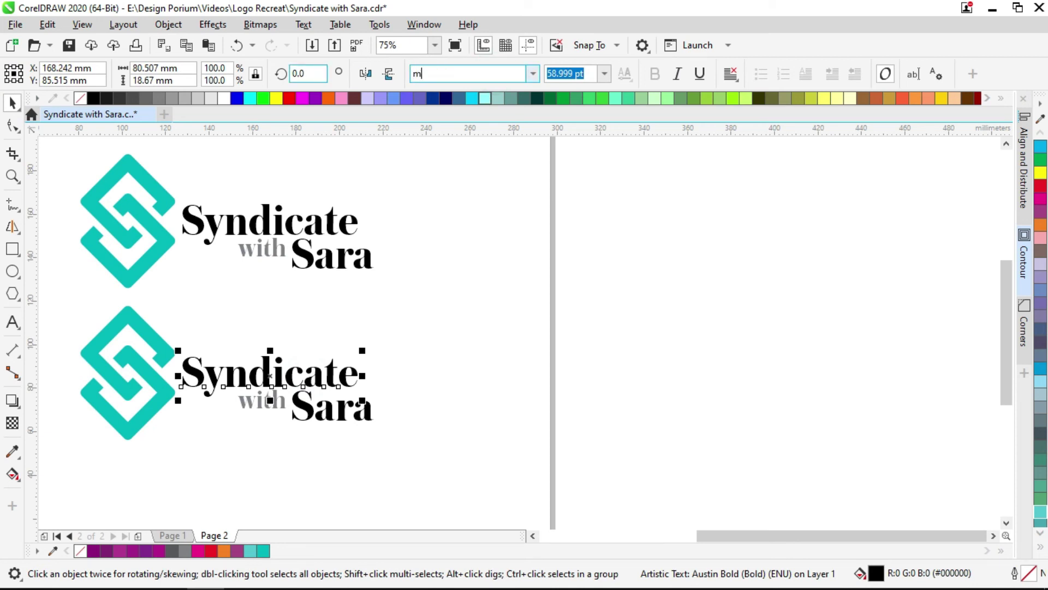
type("yriad Pro")
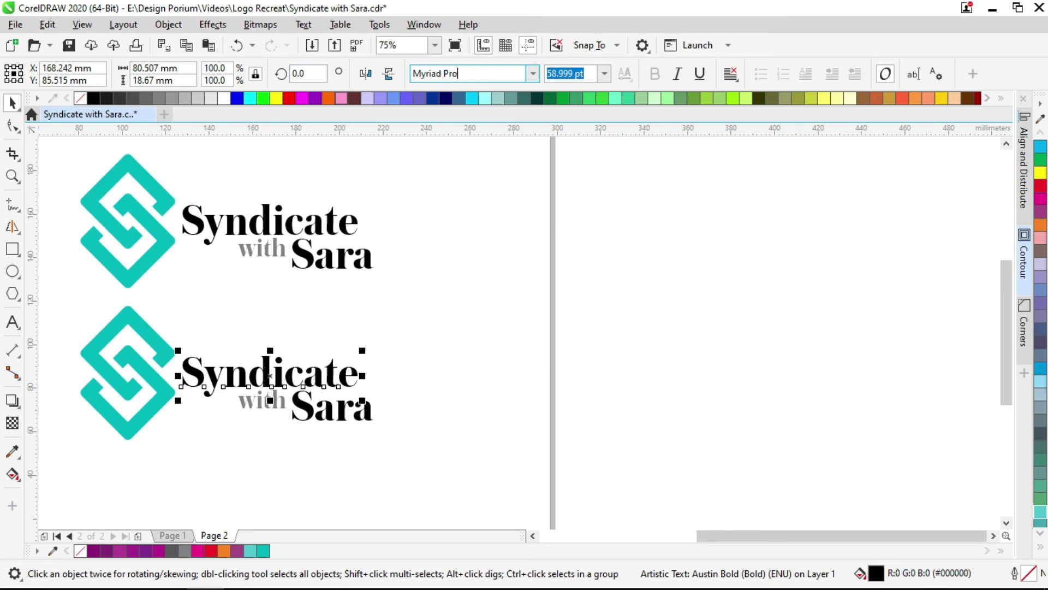
left_click(529, 80)
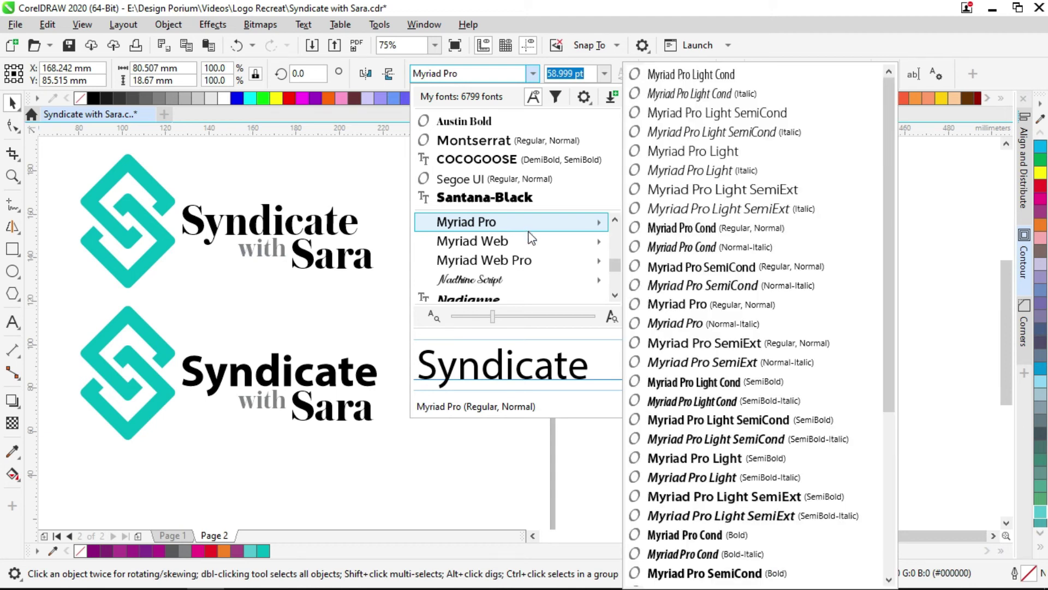
scroll(522, 240, "down", 1)
scroll(517, 234, "up", 1)
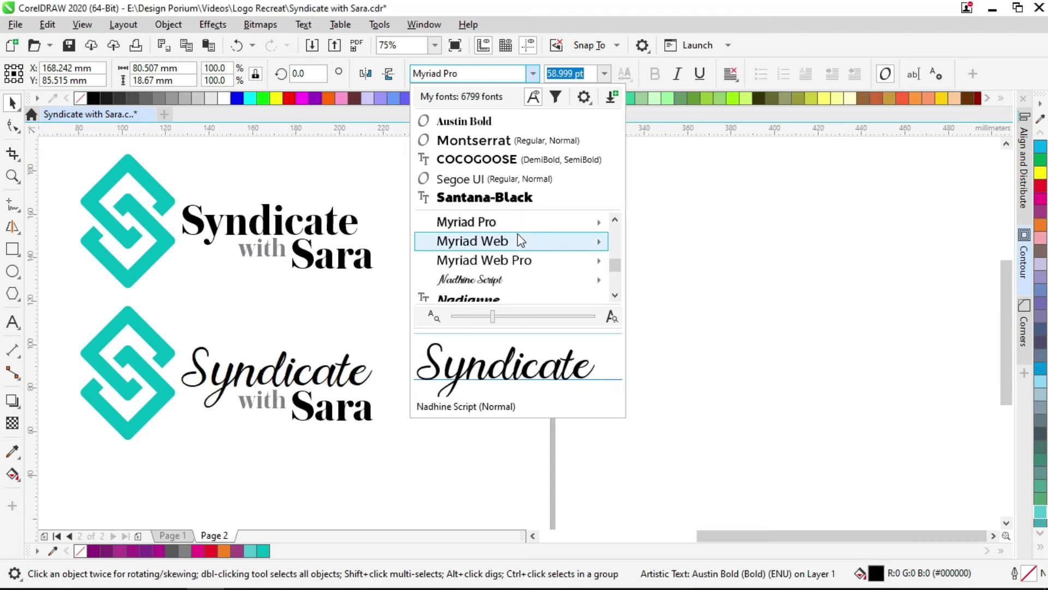
mouse_move(516, 230)
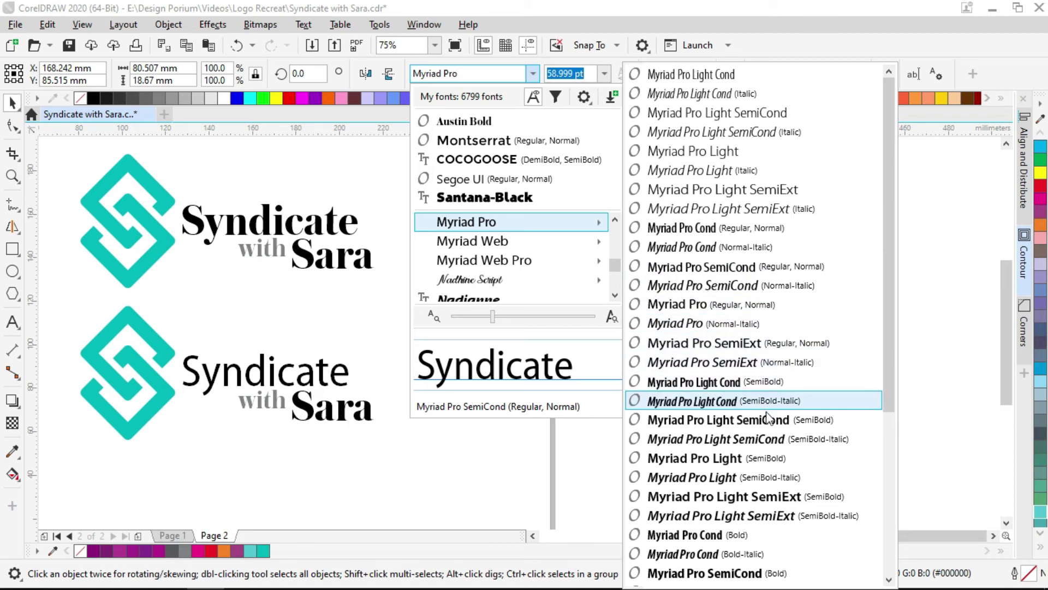
scroll(798, 507, "down", 1)
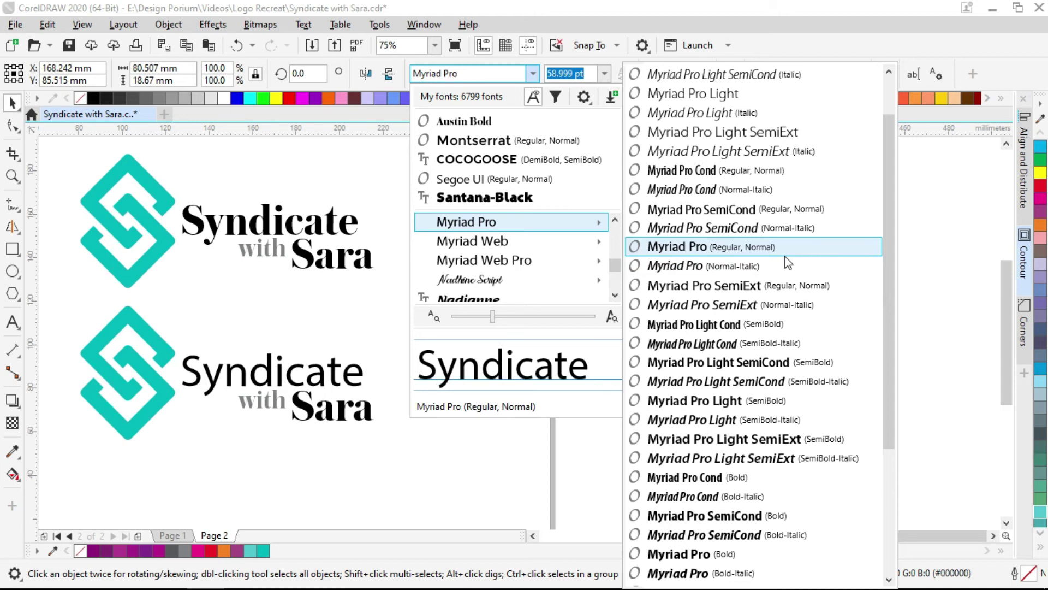
left_click(740, 253)
Change the font of the grey word "with" in the lower logo to Myriad Pro
scroll(262, 435, "up", 2)
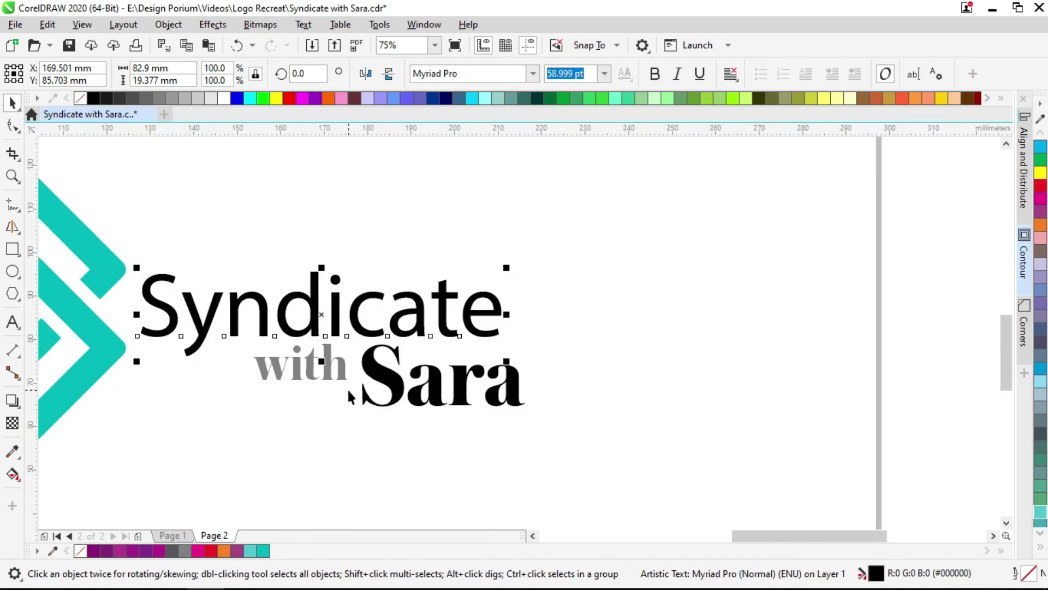
left_click(334, 359)
left_click_drag(330, 335, 470, 377)
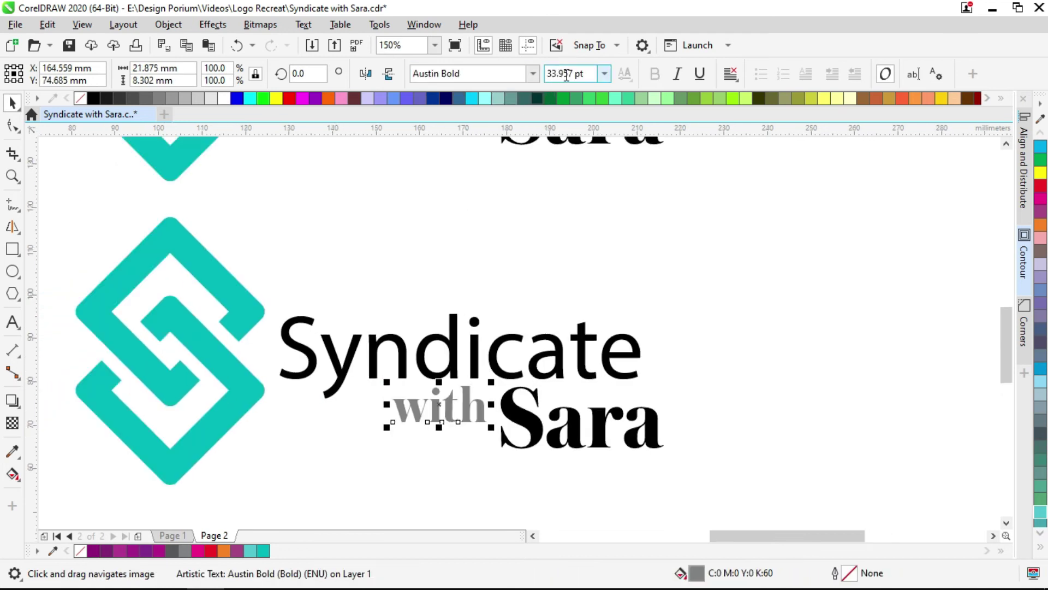
left_click_drag(561, 188, 435, 176)
left_click(534, 74)
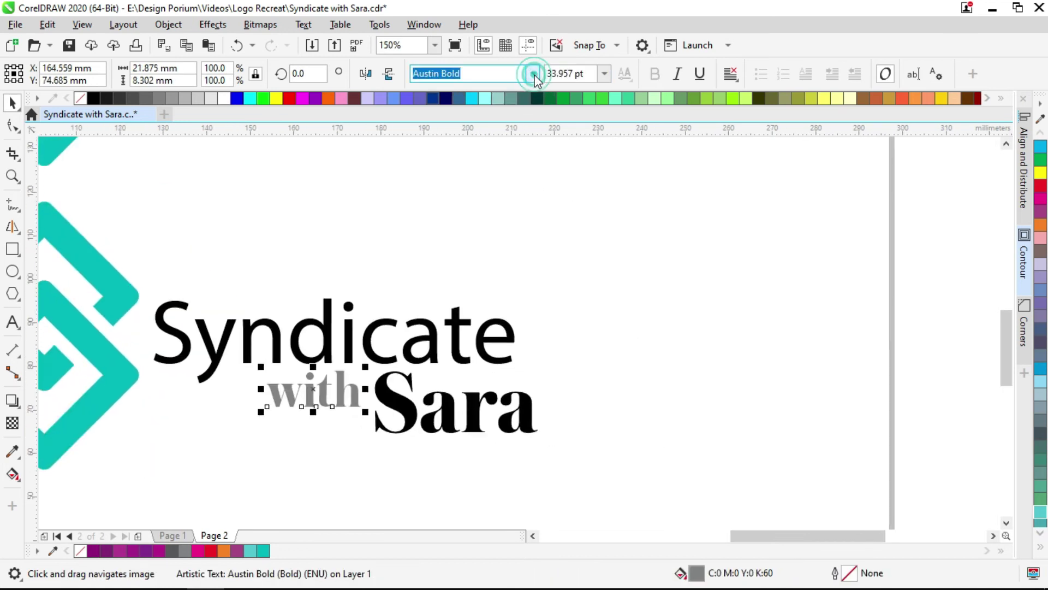
left_click(527, 121)
left_click(532, 76)
left_click(660, 208)
Change the font of the word Sara in the lower logo to Myriad Pro (Regular, Normal)
left_click(487, 398)
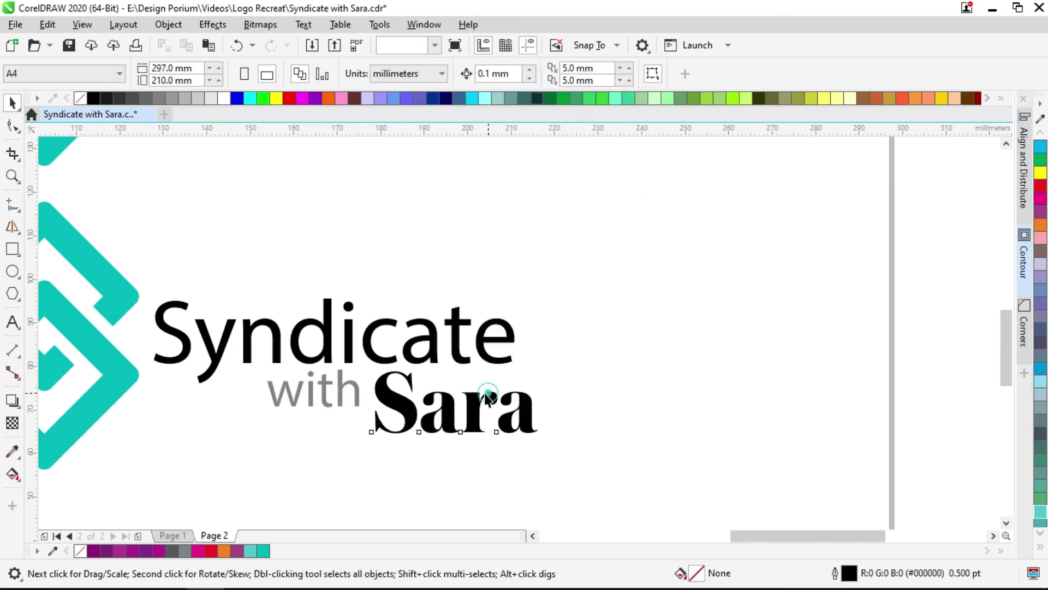
left_click(533, 73)
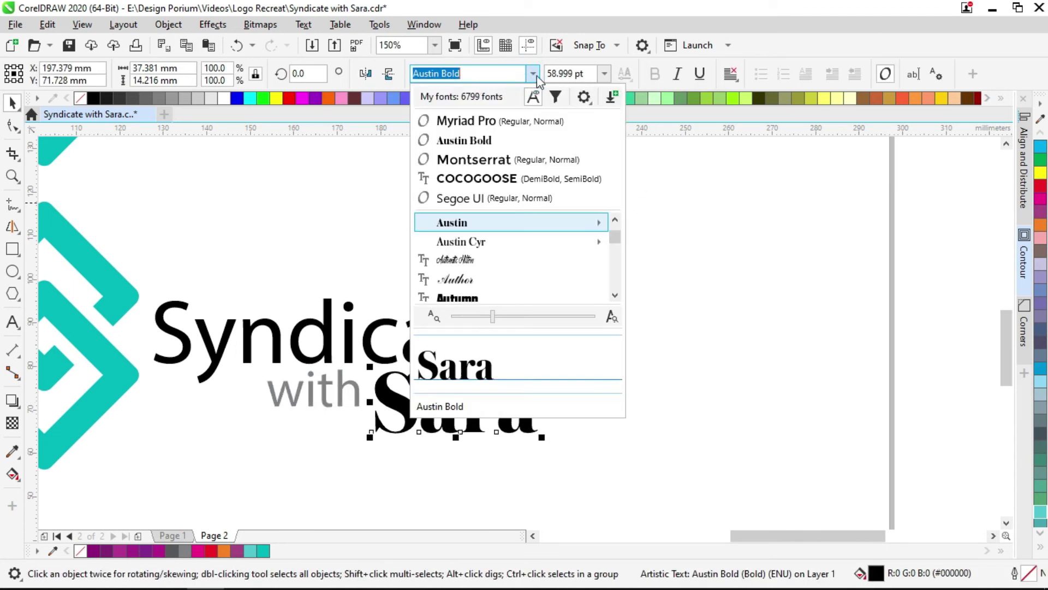
left_click(526, 119)
left_click(616, 318)
left_click_drag(435, 372, 646, 363)
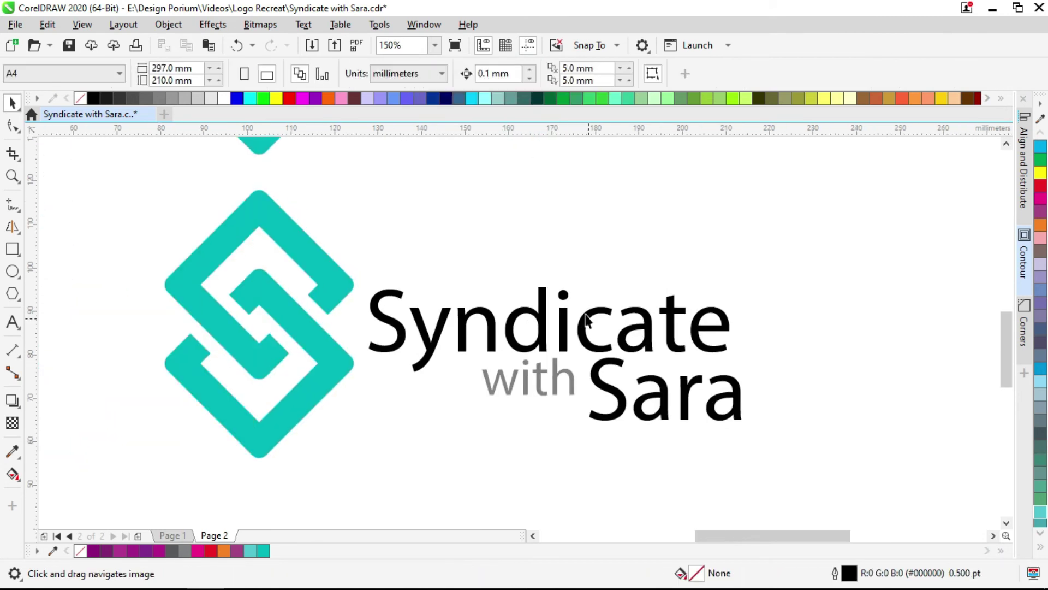
scroll(587, 316, "down", 1)
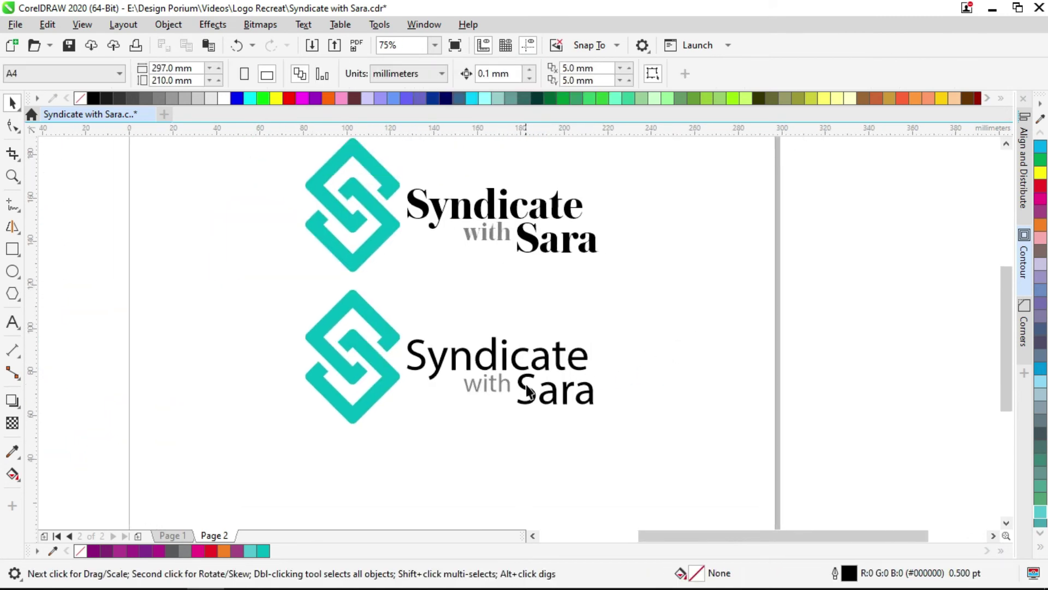
Align Sara's right edge with the word Syndicate in the lower logo, then nudge Sara slightly down
scroll(588, 382, "up", 2)
left_click(611, 382)
left_click(651, 345, "shift")
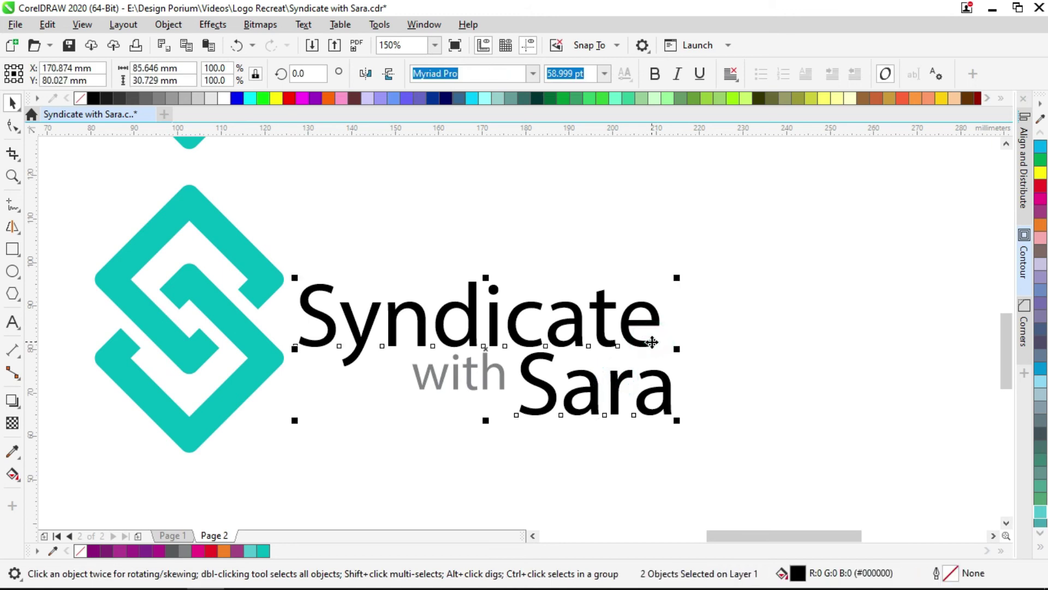
key("r")
left_click(658, 383)
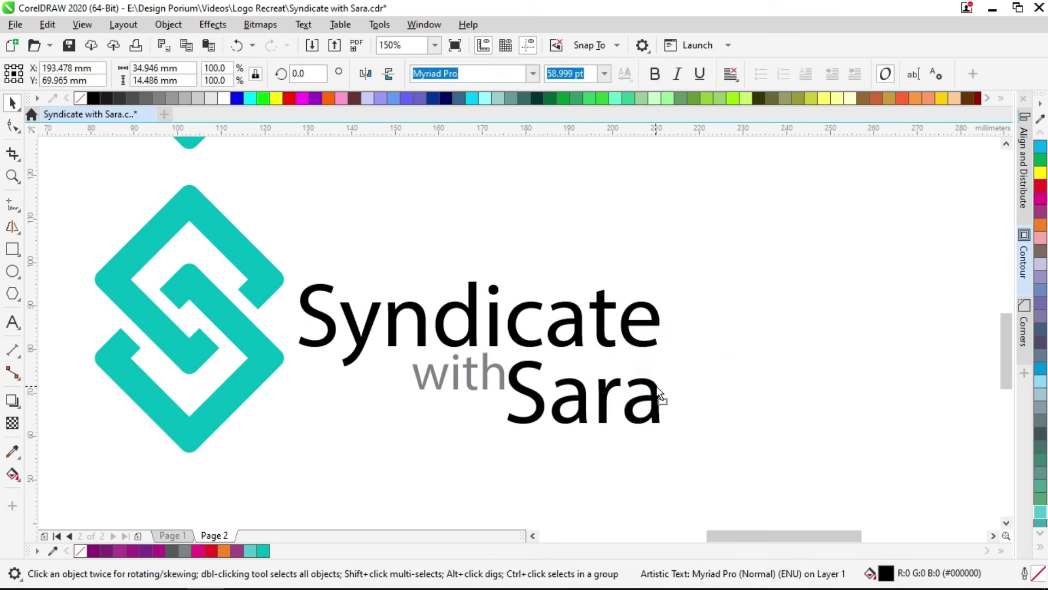
key("Down")
Move "with" slightly left of Sara and place a vertical guideline at the right edge of Syndicate's letter i, at about 173.79 mm
left_click(473, 375)
left_click_drag(499, 368, 494, 372)
scroll(493, 373, "up", 2)
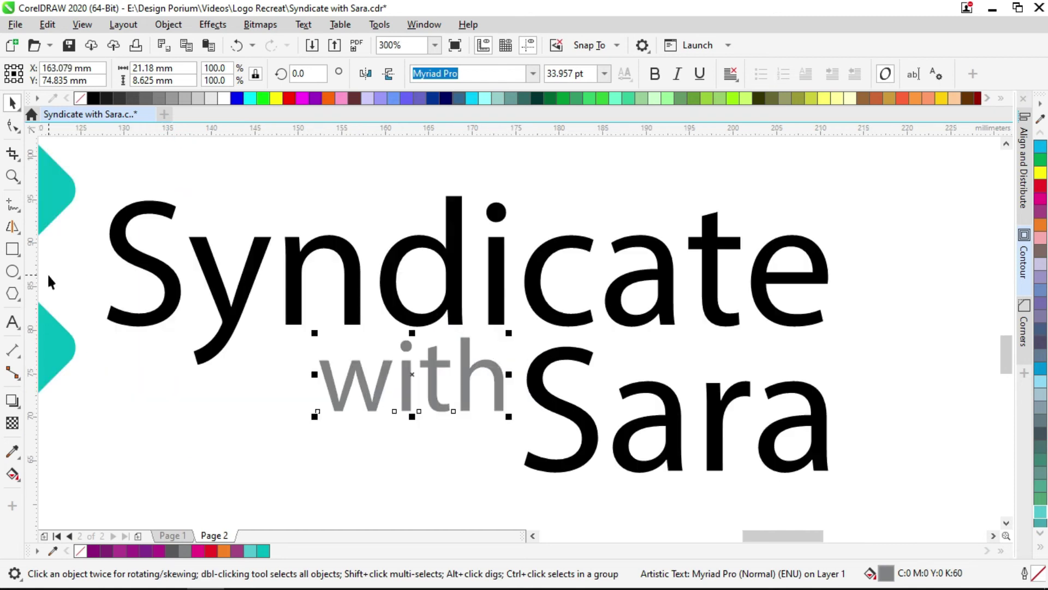
left_click_drag(30, 287, 508, 316)
left_click_drag(505, 311, 505, 311)
scroll(484, 381, "up", 1)
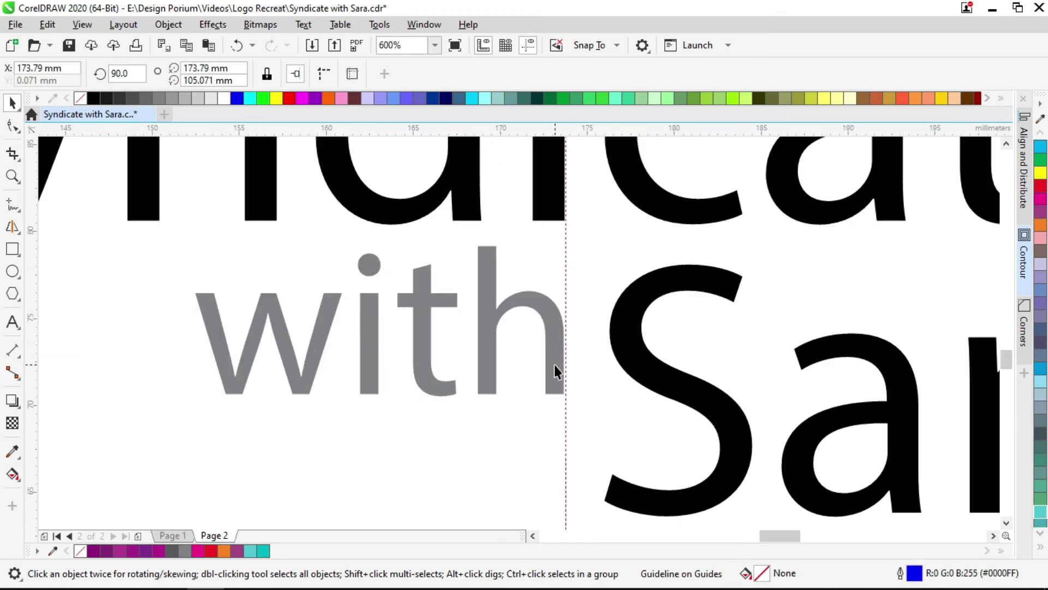
Align the right edge of "with" to the guideline and its top edge to the top of Sara
scroll(555, 364, "up", 1)
left_click(565, 364)
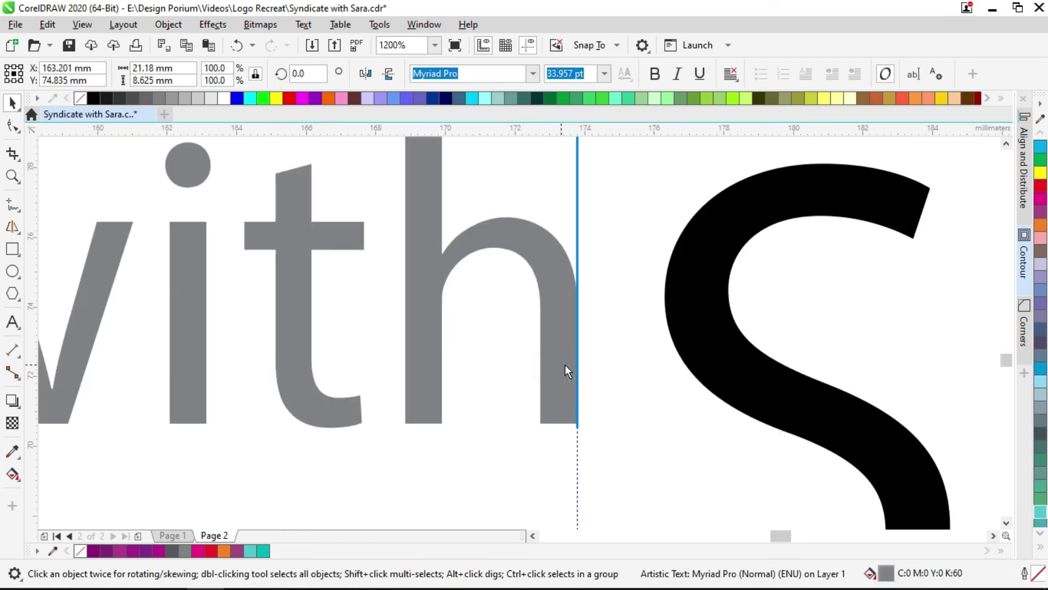
scroll(537, 356, "down", 3)
left_click(567, 342, "shift")
key("t")
key("Escape")
left_click_drag(505, 312, 497, 382)
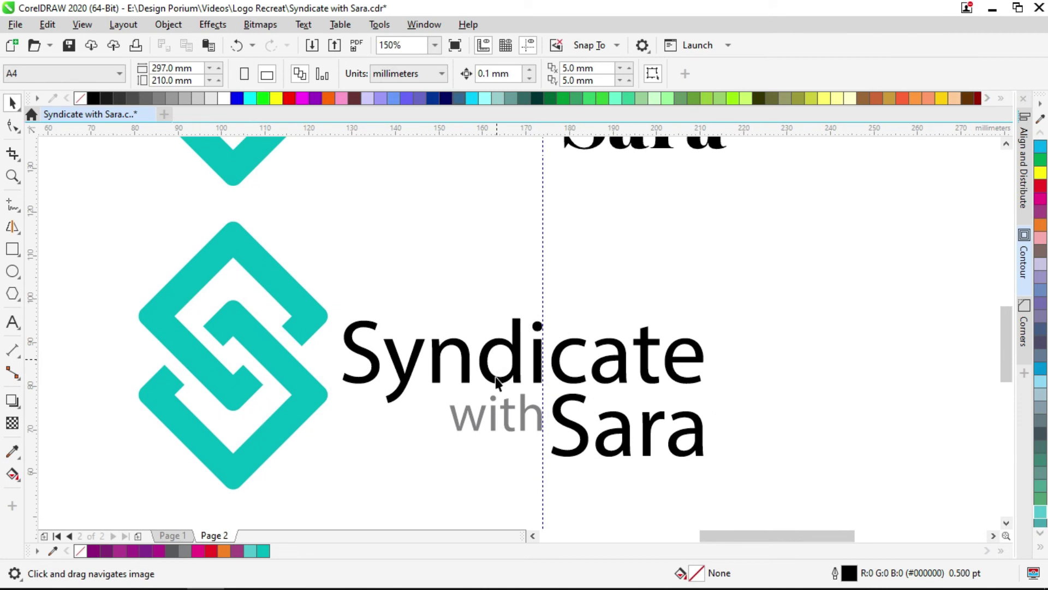
Copy the emblem's teal fill onto the word "with" in the lower logo and delete the vertical guideline
left_click(493, 413)
key("alt+e")
key("m")
key("ctrl+shift+a")
left_click(541, 328)
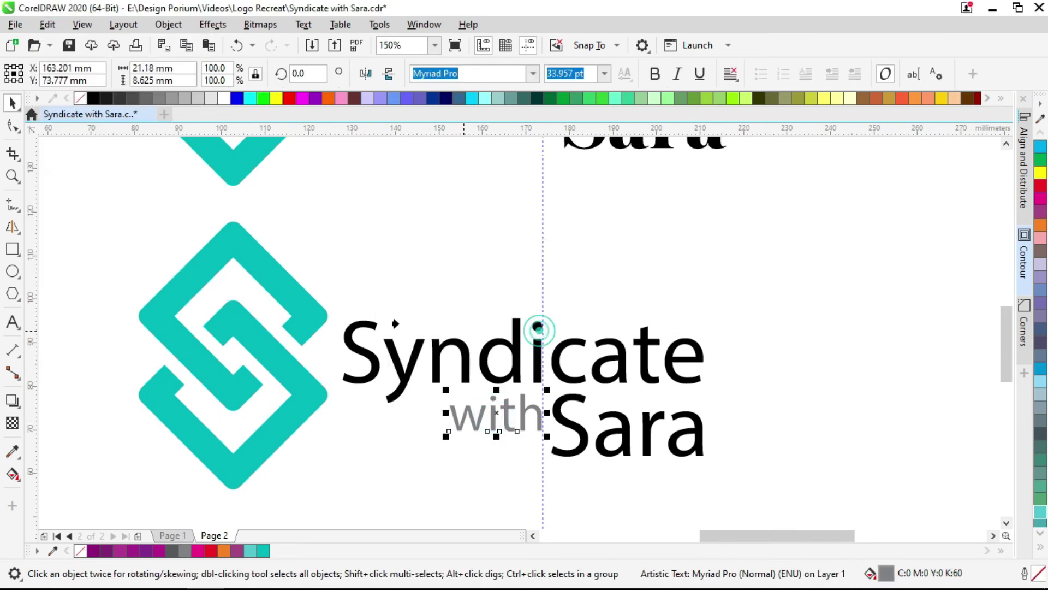
left_click(291, 293)
left_click(414, 285)
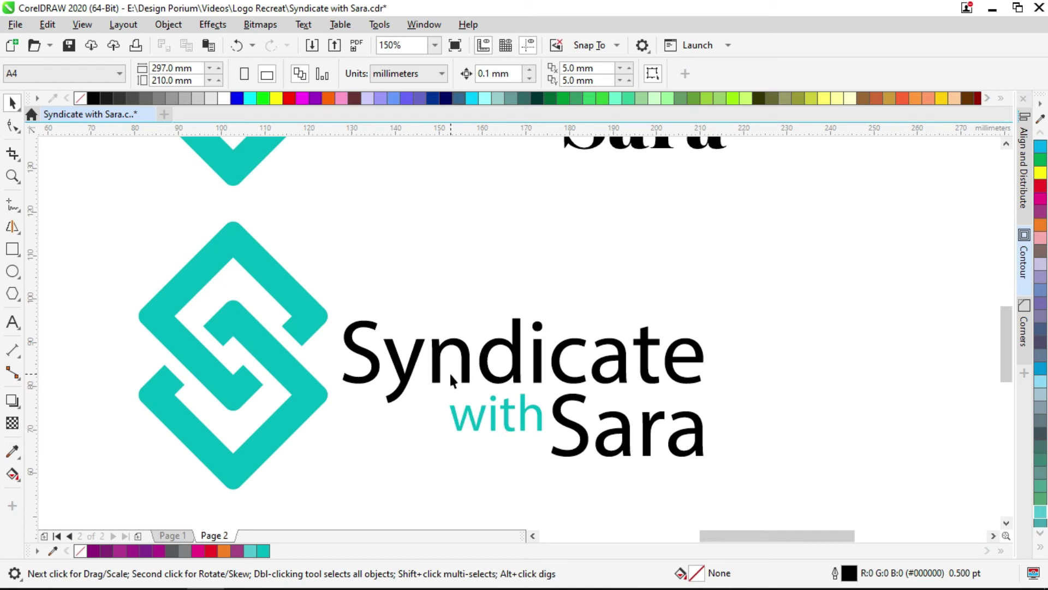
left_click(745, 407)
Copy the emblem's teal fill onto the grey word "with" inside the upper logo
scroll(560, 300, "down", 1)
left_click_drag(634, 316, 619, 348)
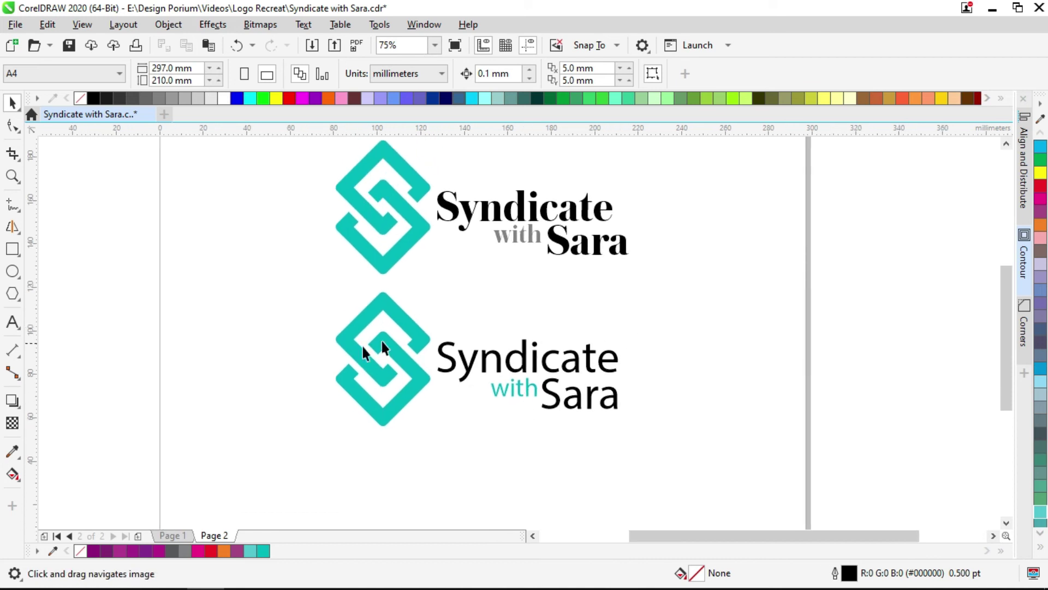
left_click(529, 235)
left_click(532, 243, "ctrl")
left_click(537, 250, "ctrl")
left_click_drag(553, 270, 552, 326)
key("alt+e")
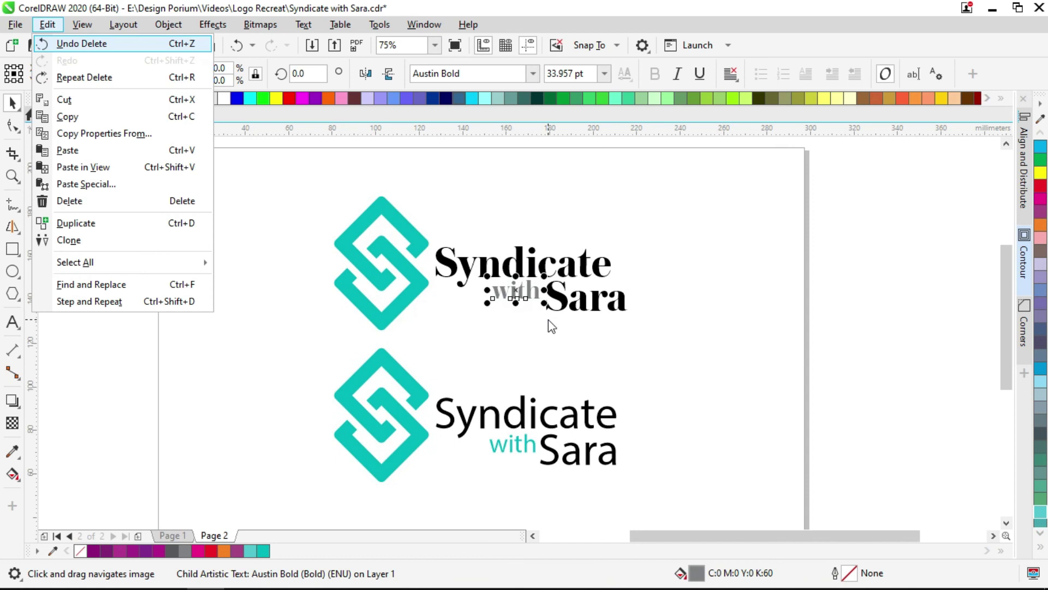
key("m")
left_click(550, 321)
left_click(381, 208)
left_click(634, 191)
Group the parts of each logo and widen the vertical gap between the two logos
left_click_drag(701, 176, 270, 355)
scroll(600, 277, "down", 2)
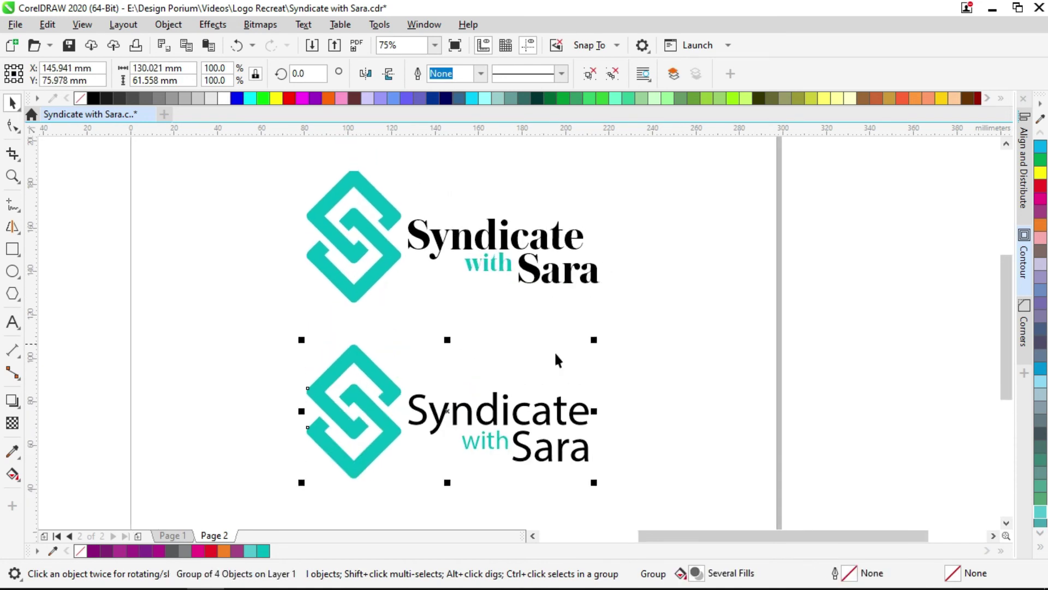
left_click_drag(656, 348, 213, 154)
left_click(567, 232)
left_click_drag(567, 233, 567, 242)
left_click(616, 217)
Group the two logos together and centre the group on the page
scroll(569, 294, "down", 1)
key("ctrl+a")
key("ctrl+g")
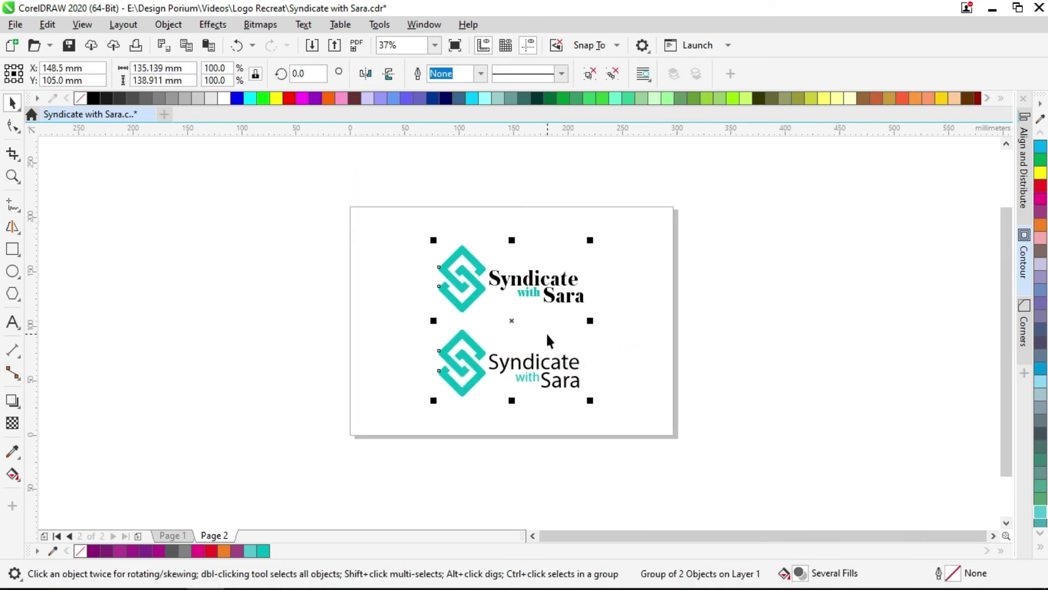
scroll(546, 333, "up", 2)
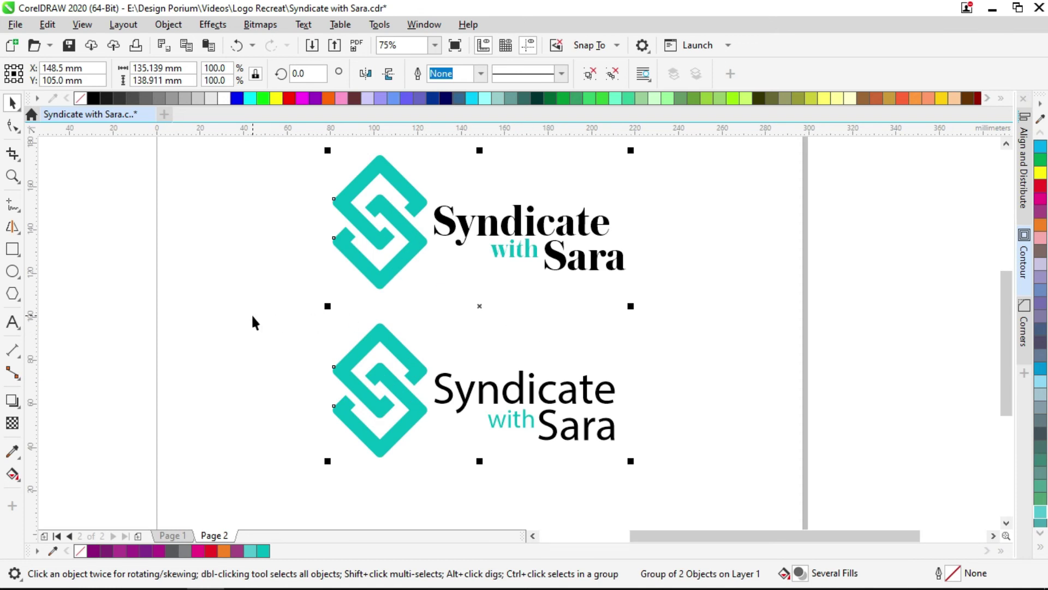
left_click(592, 321)
left_click_drag(546, 302, 549, 324)
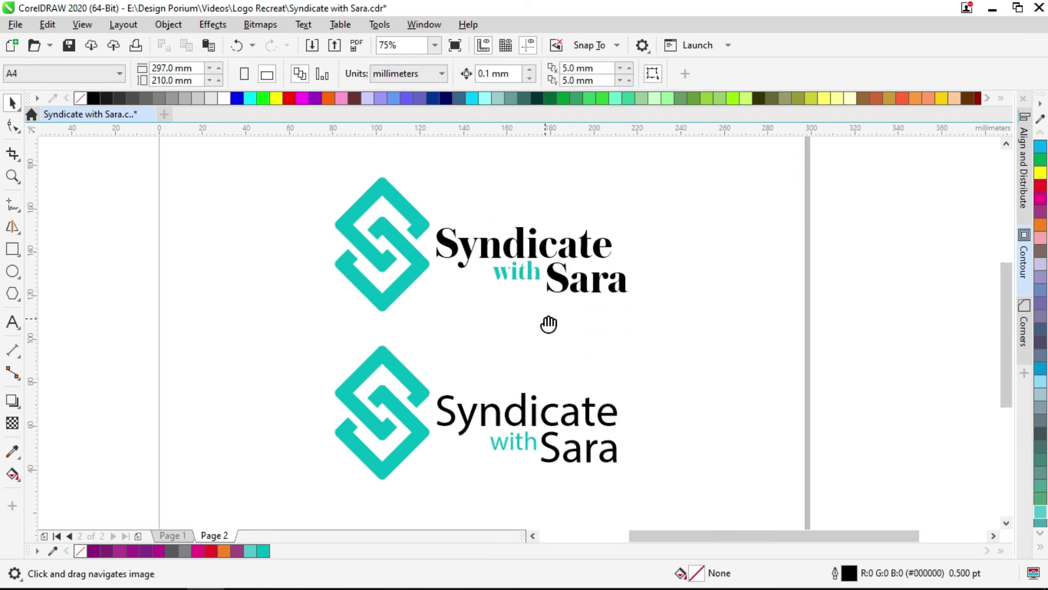
left_click_drag(537, 404, 521, 392)
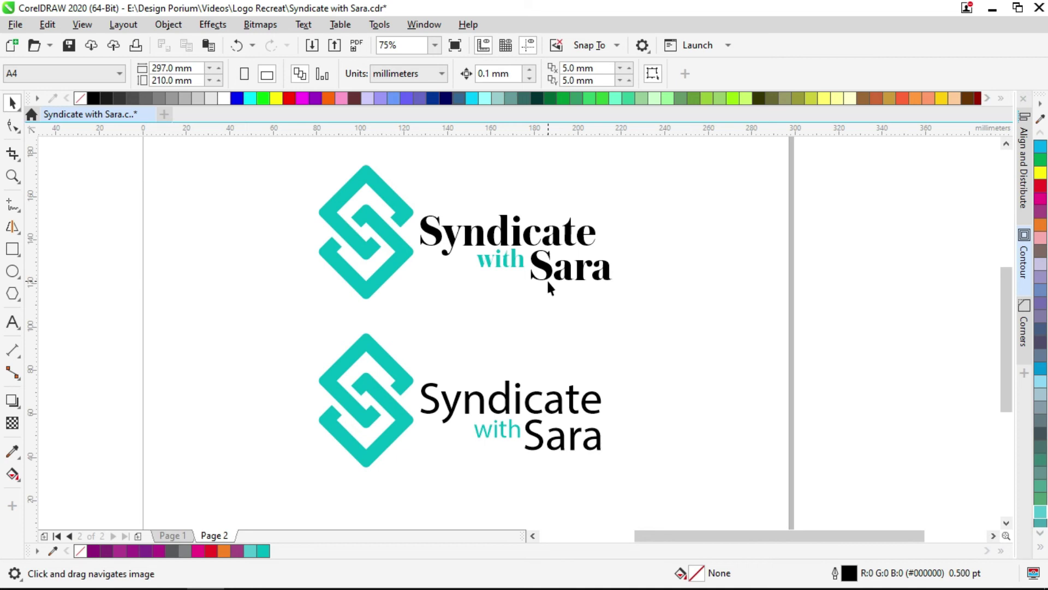
Ungroup the two logos and copy the Myriad Pro version onto a newly added Page 3
left_click(555, 235)
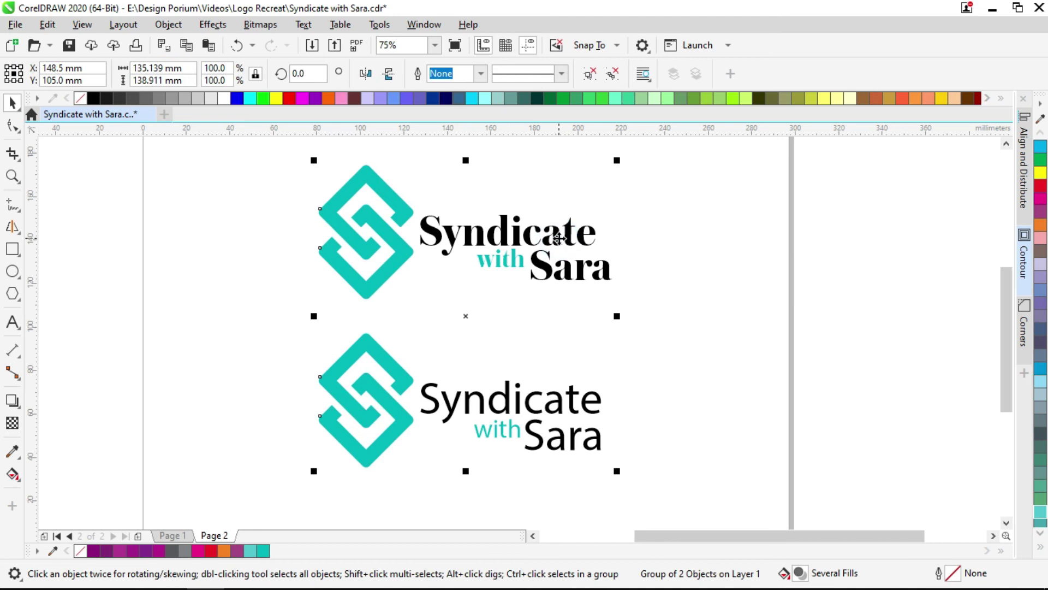
scroll(655, 191, "up", 1)
left_click_drag(753, 147, 274, 336)
scroll(339, 314, "down", 2)
left_click_drag(521, 320, 243, 444)
left_click_drag(526, 338, 456, 357)
left_click_drag(503, 324, 228, 422)
left_click(227, 415)
left_click(140, 536)
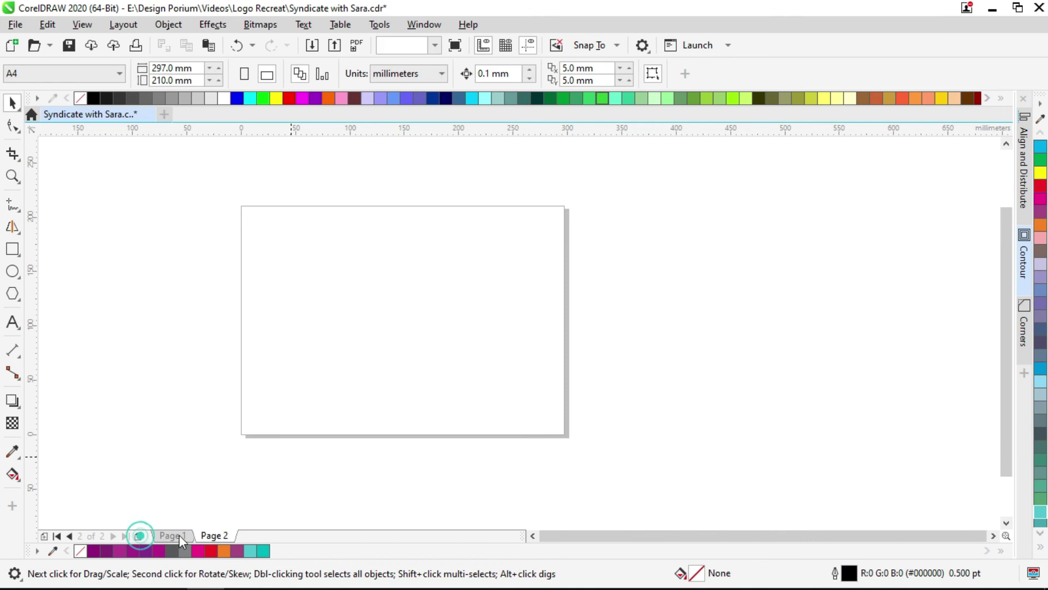
key("ctrl+v")
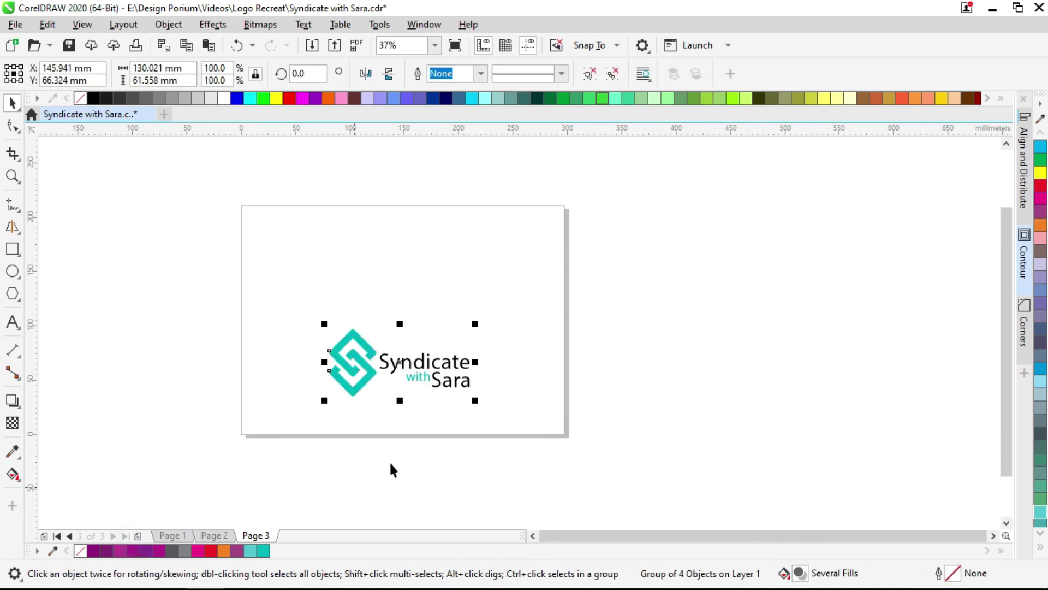
Centre the pasted Myriad Pro logo on Page 3
scroll(414, 355, "up", 2)
left_click(555, 370)
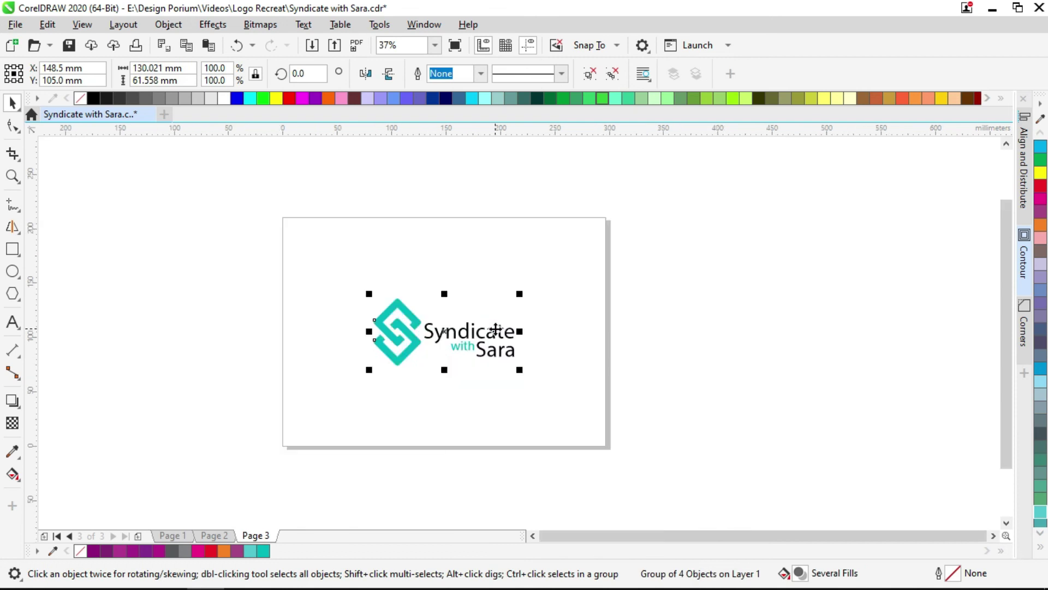
left_click(564, 319)
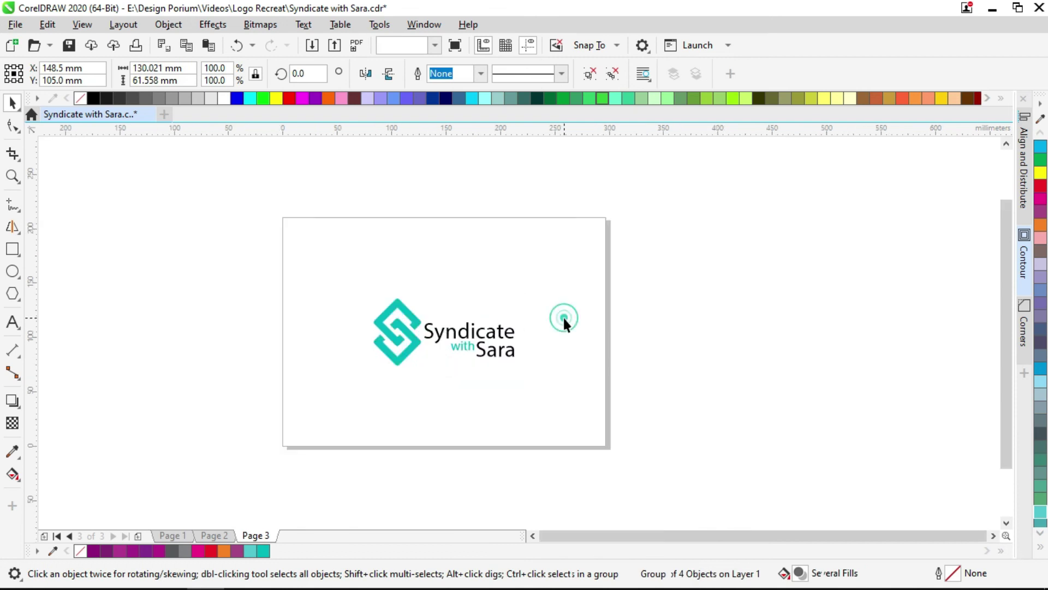
left_click(627, 317)
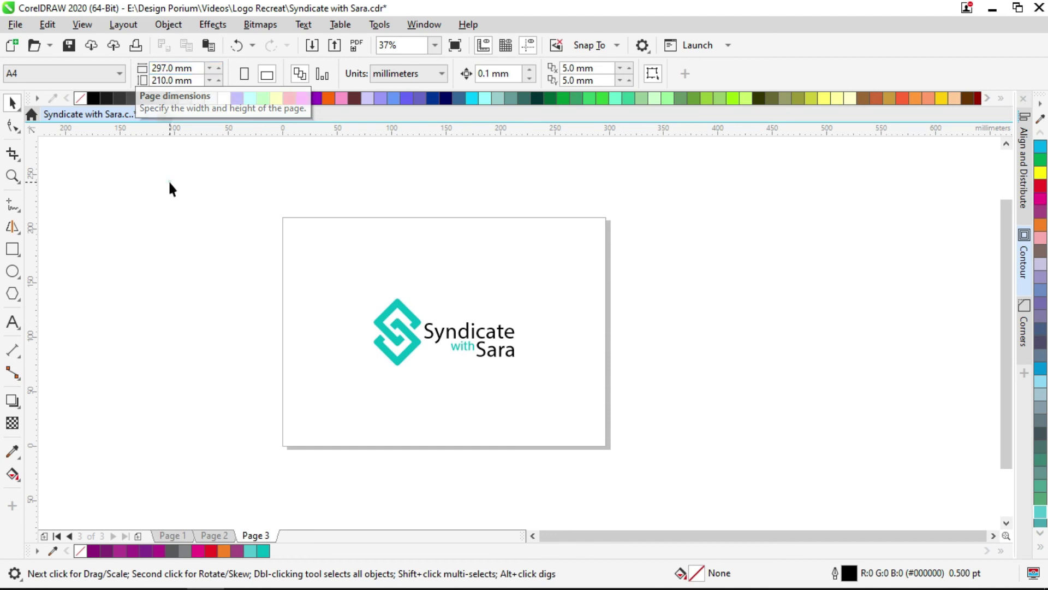
Switch the units to inches and set the page size to 13.333 by 7.5 inches
left_click(382, 73)
left_click(389, 92)
double_click(172, 67)
type("13.333")
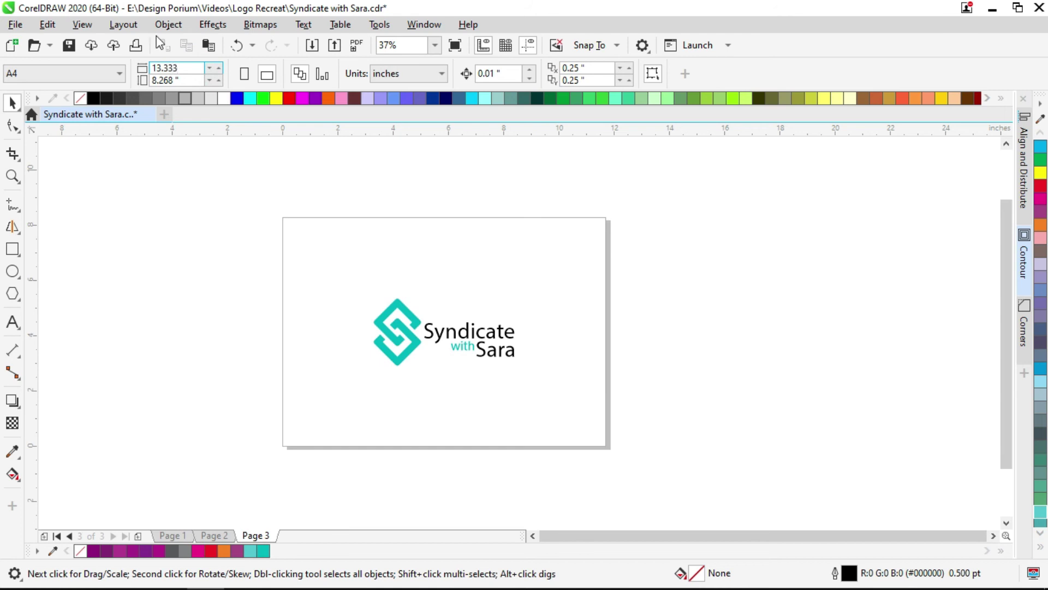
key("Tab")
type("7.5")
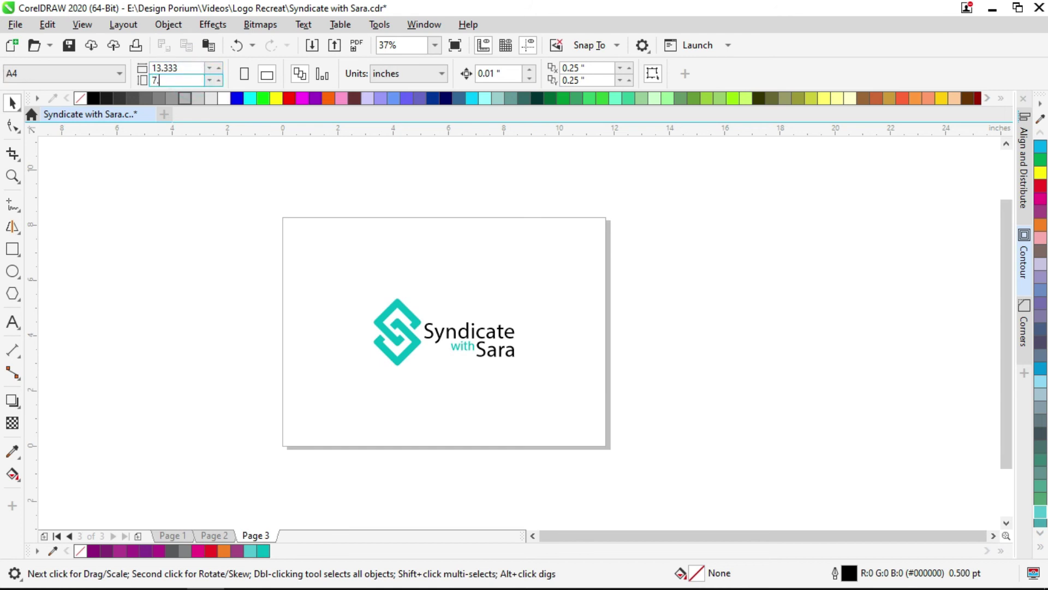
key("Return")
Add a page-sized rectangle of 13.333 by 7.5 inches around the logo on Page 3
scroll(529, 344, "up", 2)
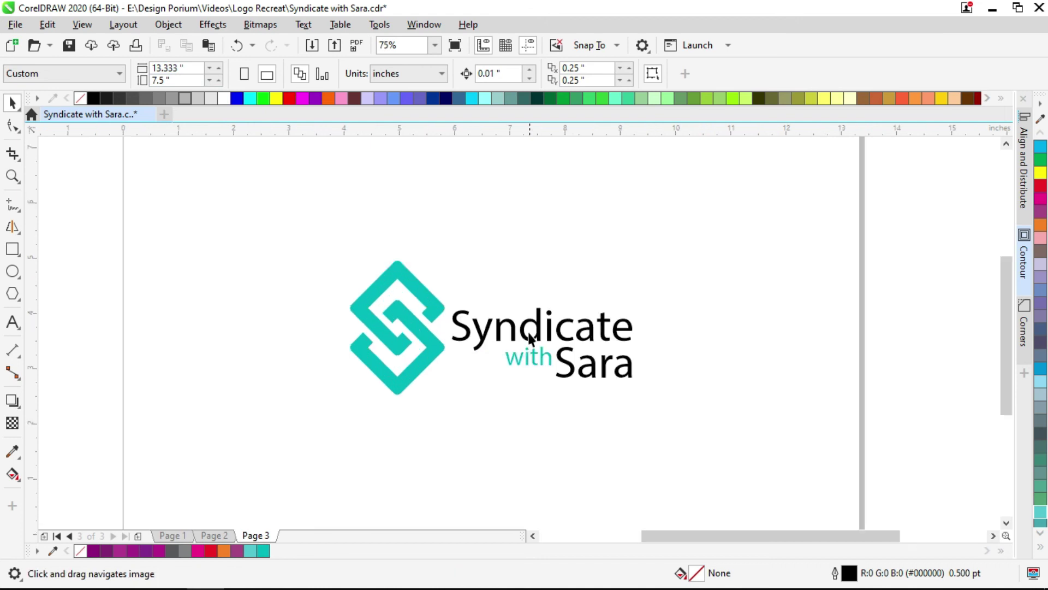
left_click(532, 336)
scroll(538, 333, "down", 2)
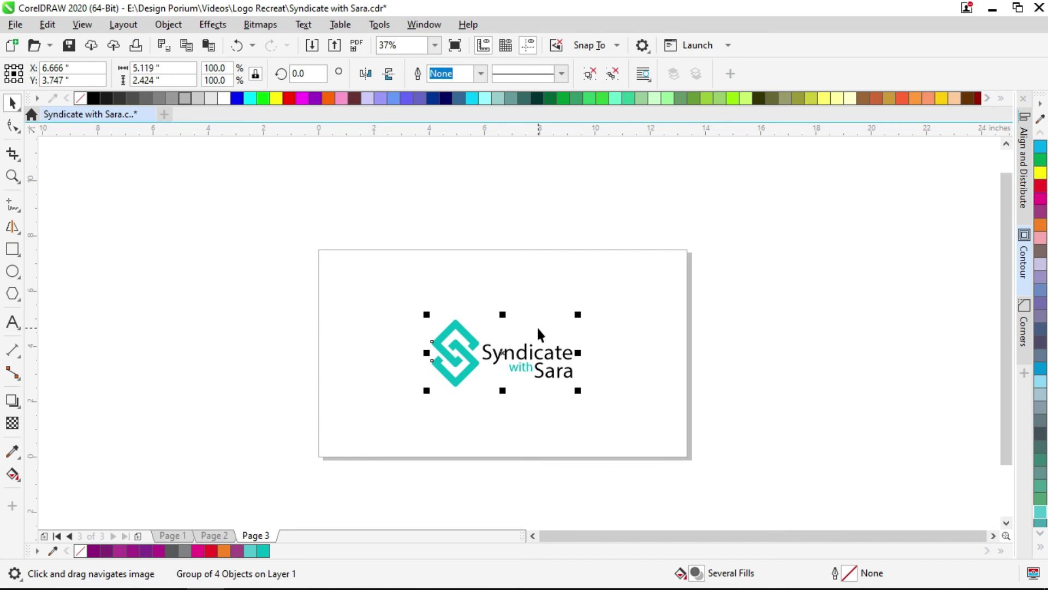
left_click_drag(484, 335, 398, 299)
left_click(545, 277)
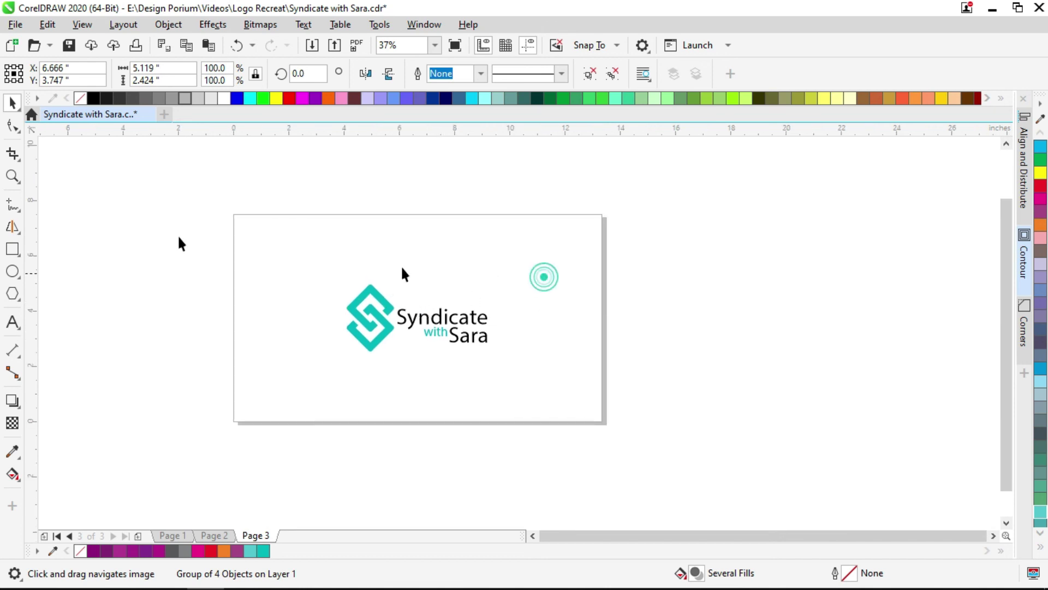
double_click(15, 250)
scroll(103, 278, "up", 1)
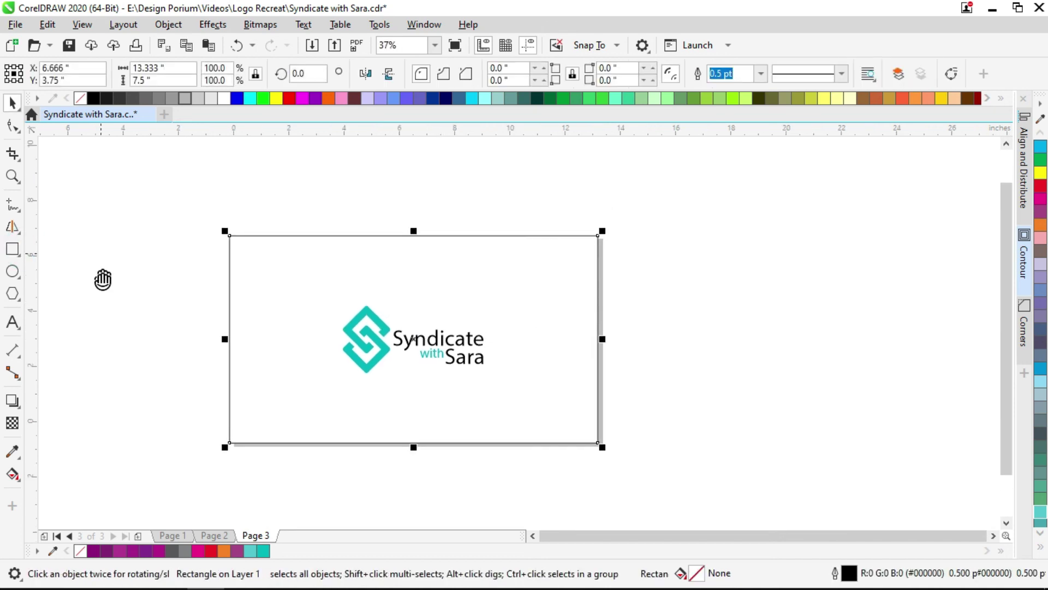
Narrow the rectangle to about 3.33 inches wide, keeping it against the page's right edge
left_click_drag(224, 356, 413, 253)
key("space")
left_click(514, 319)
key("space")
left_click(447, 323)
left_click(431, 330)
left_click_drag(413, 357, 505, 258)
left_click(699, 297)
Widen the rectangle to 5 inches against the page's right edge and move the logo about 2.8 inches left, clear of it
left_click(583, 365)
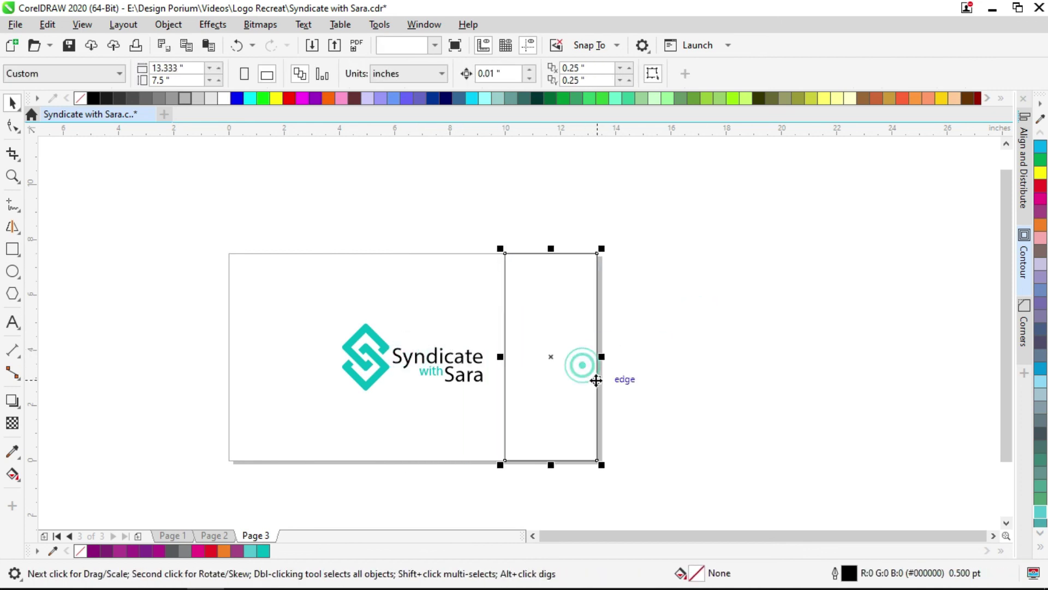
left_click_drag(604, 357, 552, 251)
left_click_drag(557, 356, 612, 366)
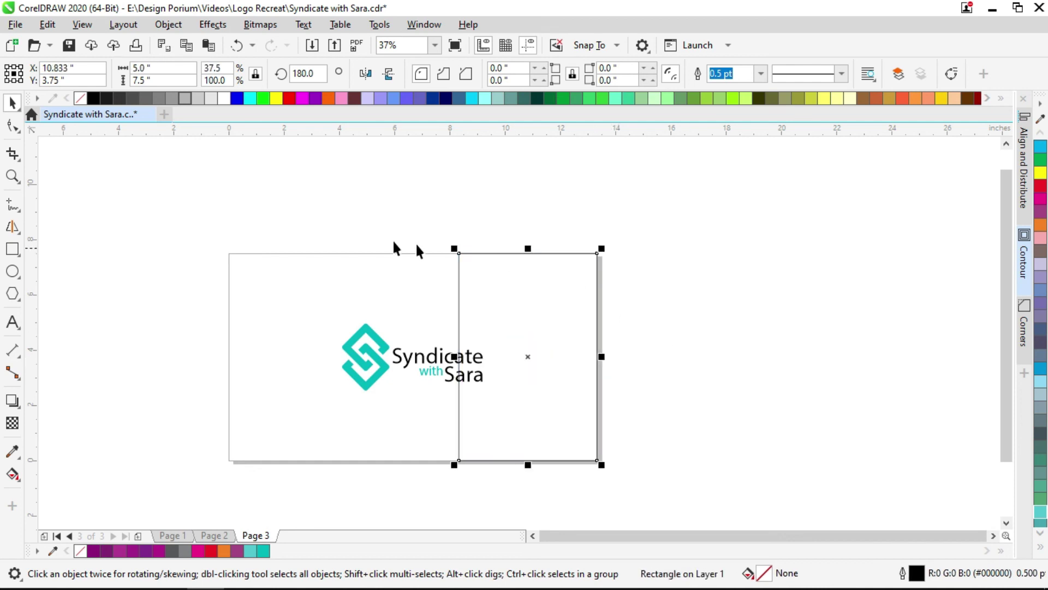
left_click_drag(439, 367, 362, 368)
Fill the 5-inch-wide rectangle with the teal colour copied from the emblem, keeping the rectangle selected
left_click(513, 351)
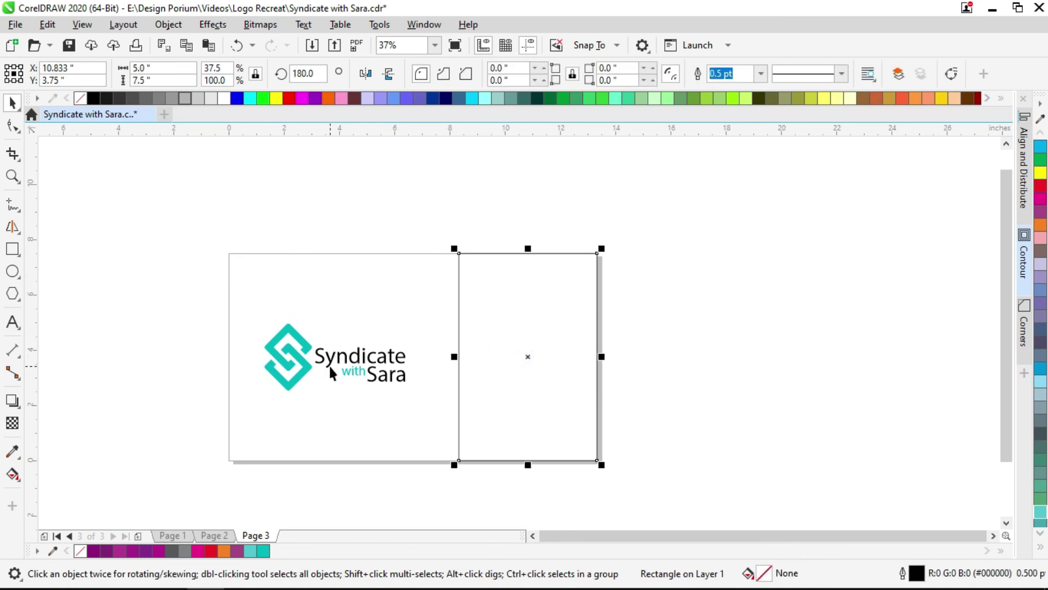
key("ctrl+z")
key("m")
left_click(552, 324)
left_click(293, 334)
left_click(327, 314)
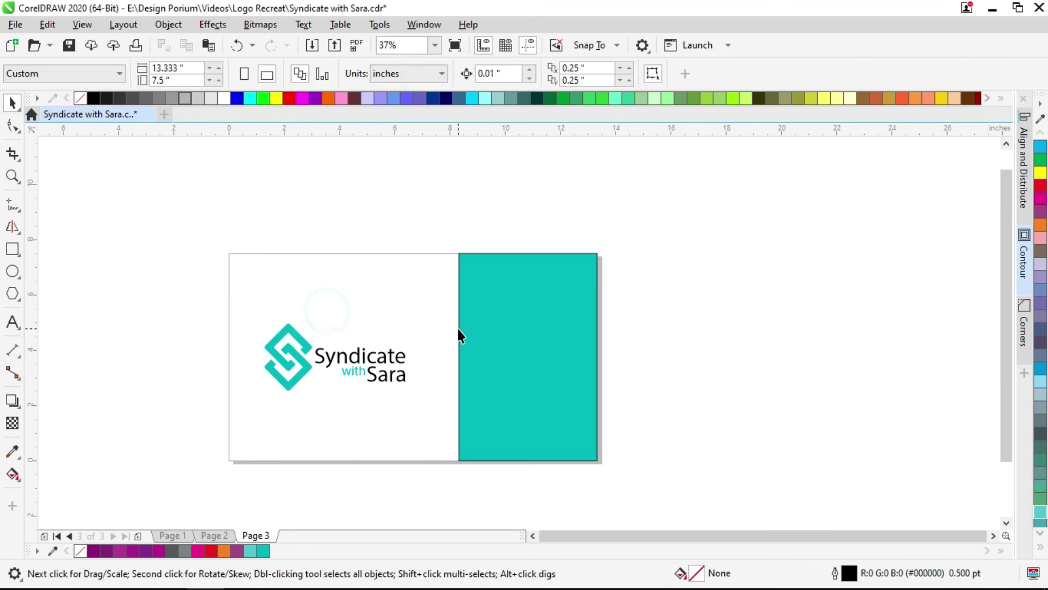
left_click(495, 329)
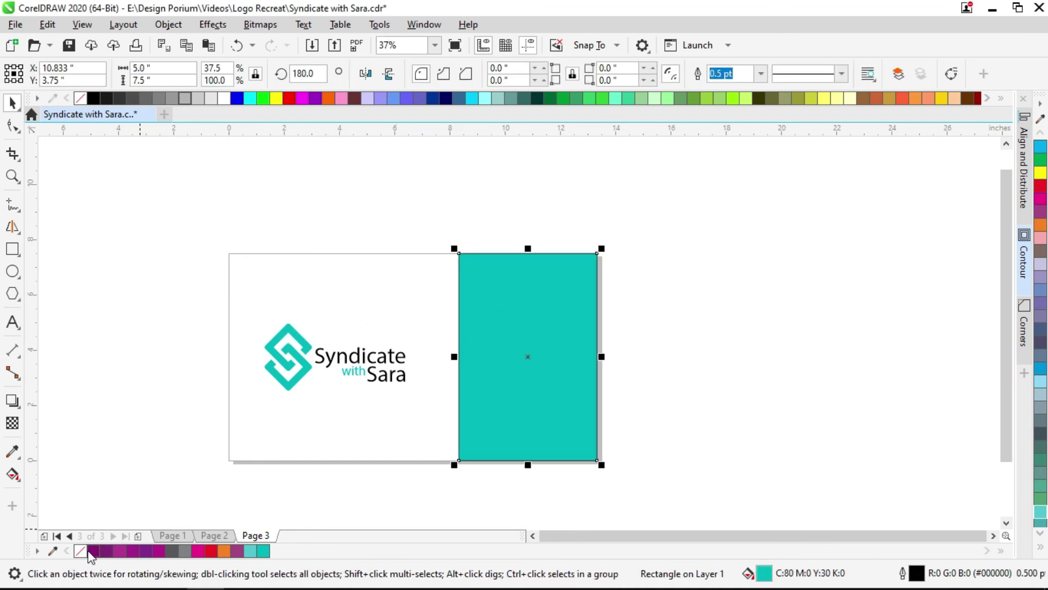
Remove the outline from the teal rectangle and deselect it
left_click_drag(161, 494, 735, 176)
left_click(682, 206)
key("shift+F4")
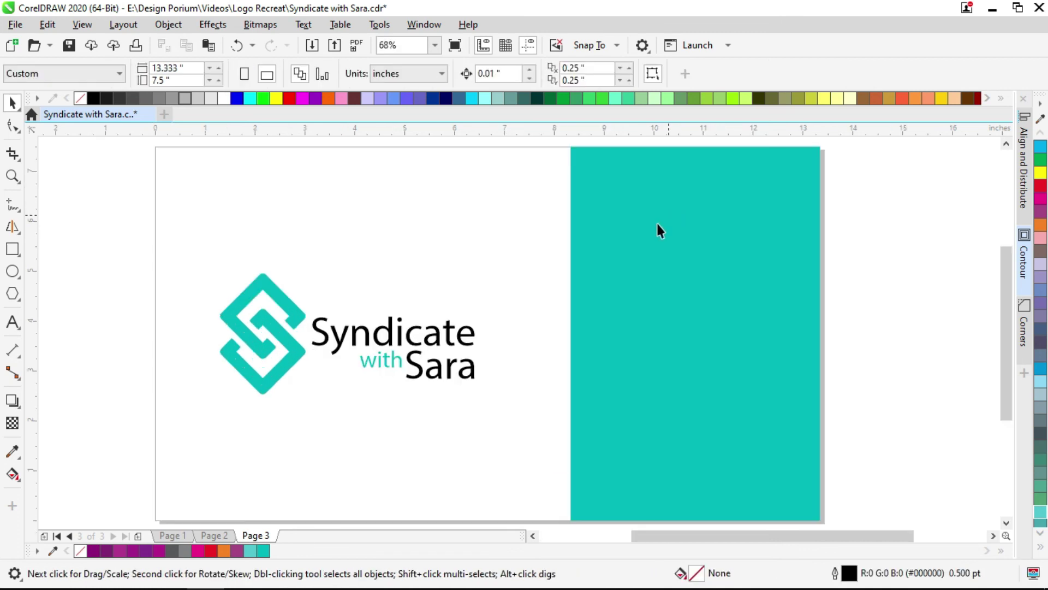
left_click(436, 334)
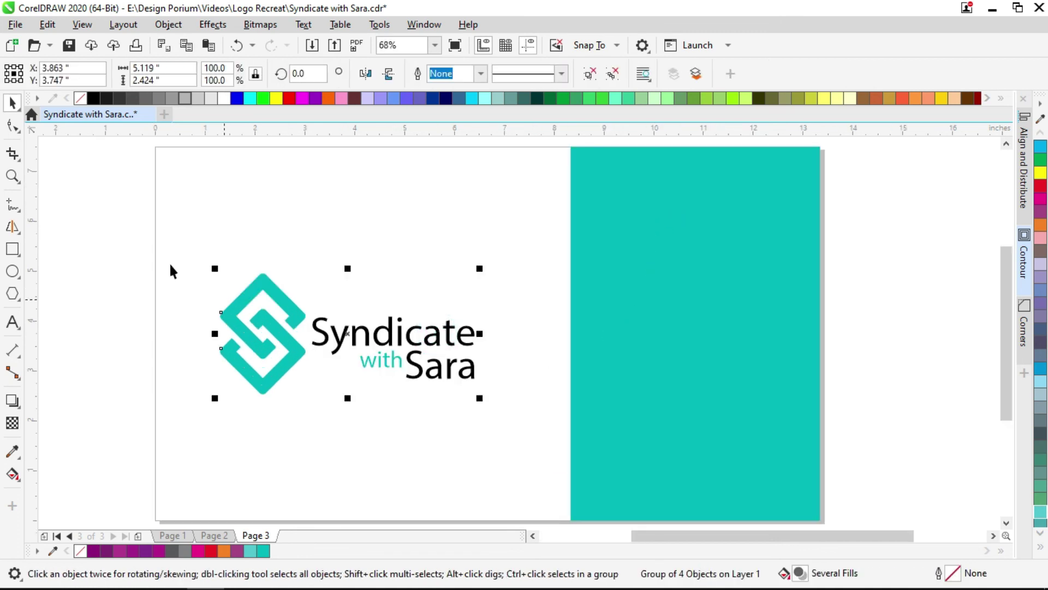
left_click(66, 276)
key("F6")
scroll(350, 284, "down", 3)
mouse_move(322, 222)
left_mouse_down()
mouse_move(440, 374)
mouse_move(444, 397)
left_mouse_up()
key("space")
left_click(304, 329)
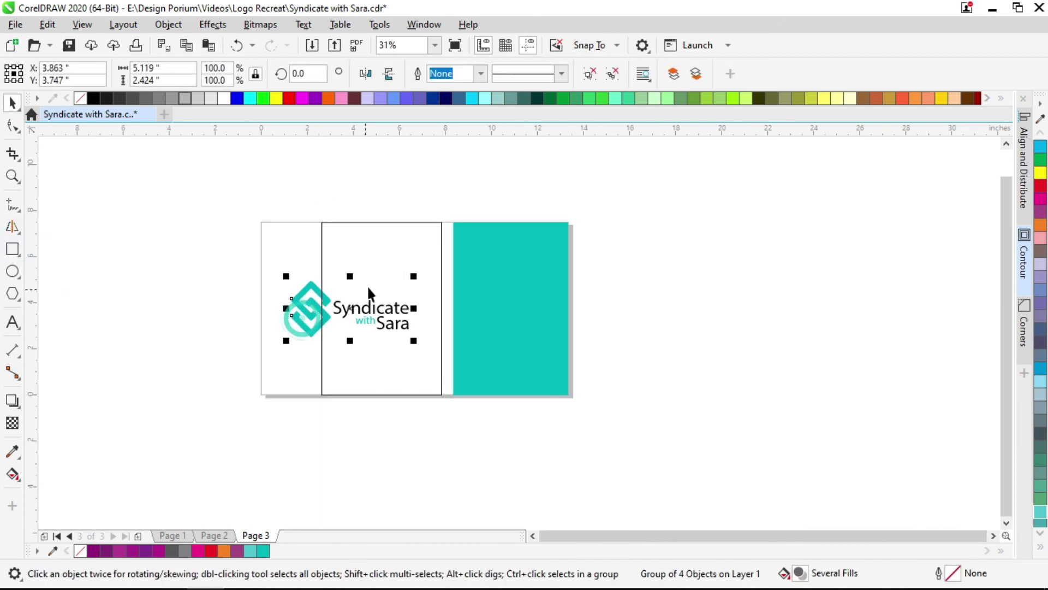
left_click(389, 265, "shift")
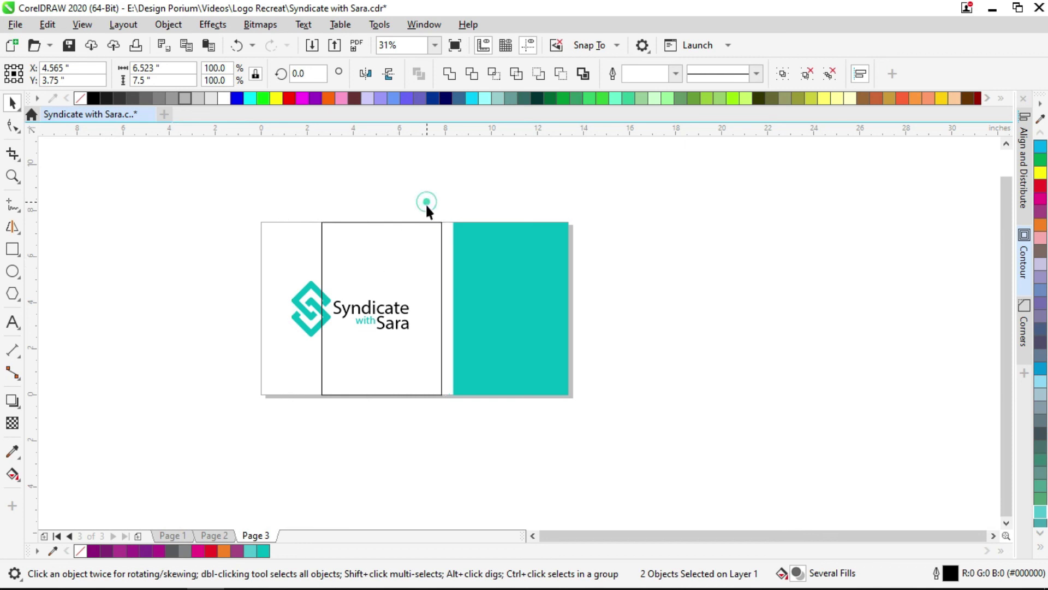
left_click(424, 203)
left_click(399, 263)
left_click_drag(411, 268, 409, 304)
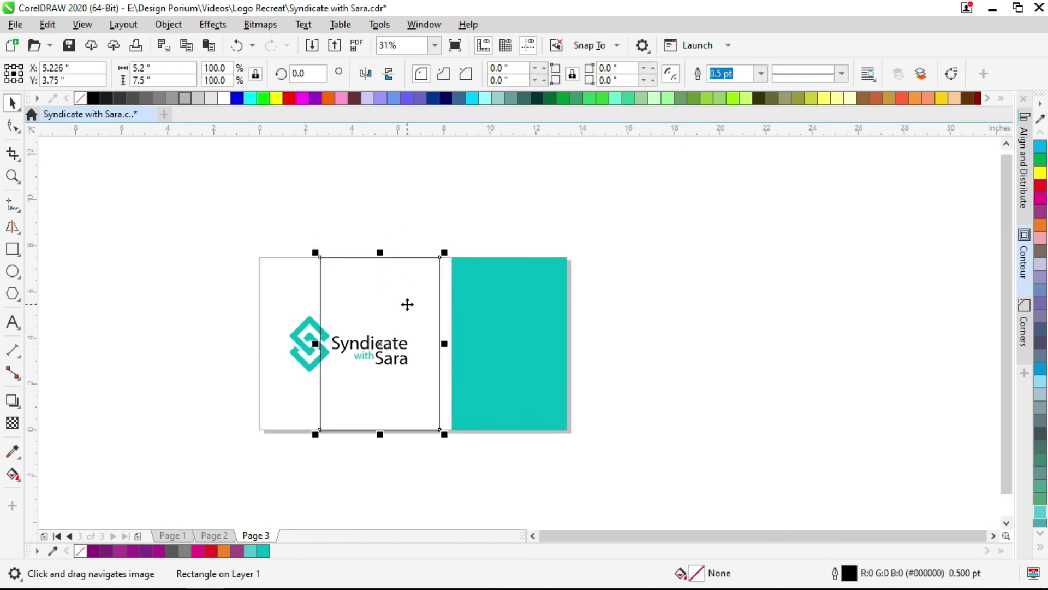
key("Delete")
Draw a helper rectangle about 8.33 by 1.33 inches above the page, spanning exactly the width of the white area
left_click(11, 250)
left_click_drag(260, 272, 419, 228)
key("space")
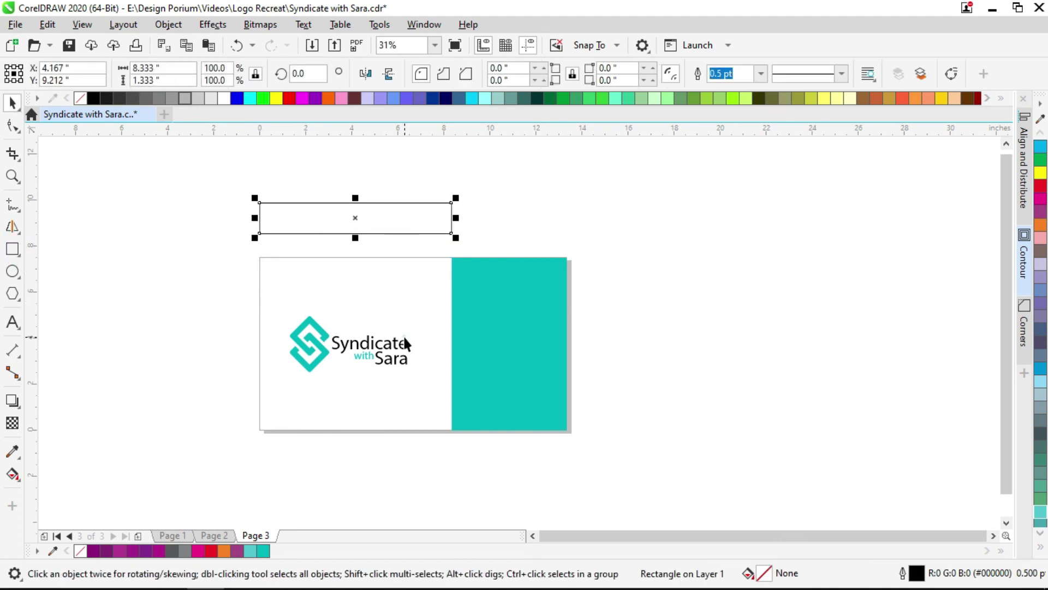
Centre the logo horizontally on the helper rectangle so it sits midway across the page's white area
left_click(403, 335)
left_click(408, 213, "shift")
key("c")
left_click(565, 213)
left_click(422, 342)
left_click(481, 336, "shift")
left_click(609, 344)
scroll(363, 353, "up", 2)
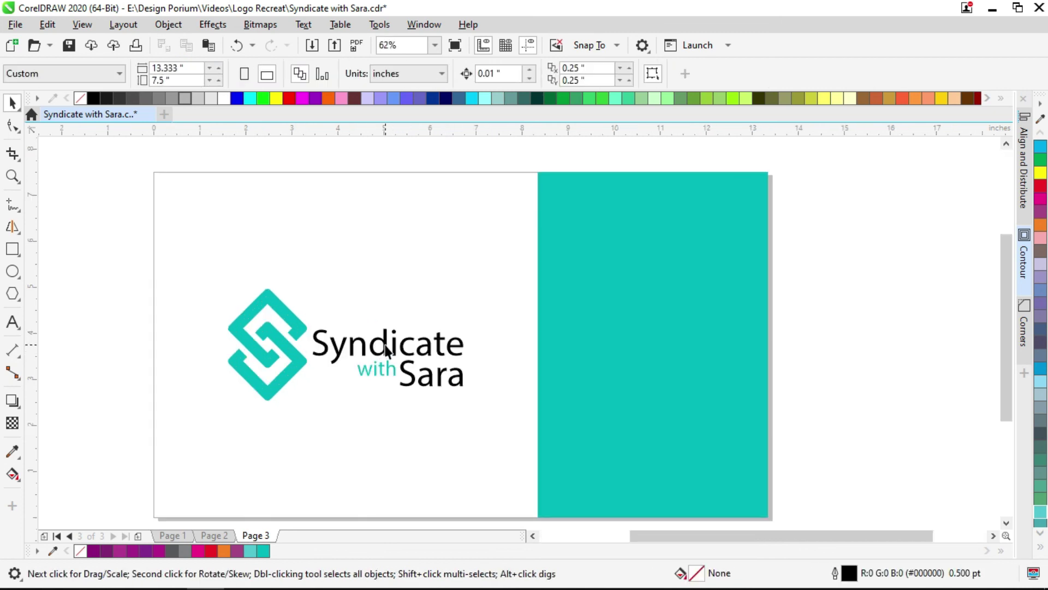
Move the logo straight up to a Y position of 4.0 inches and delete the helper rectangle above the page
left_click(385, 347)
left_click_drag(361, 325, 363, 313)
key("Escape")
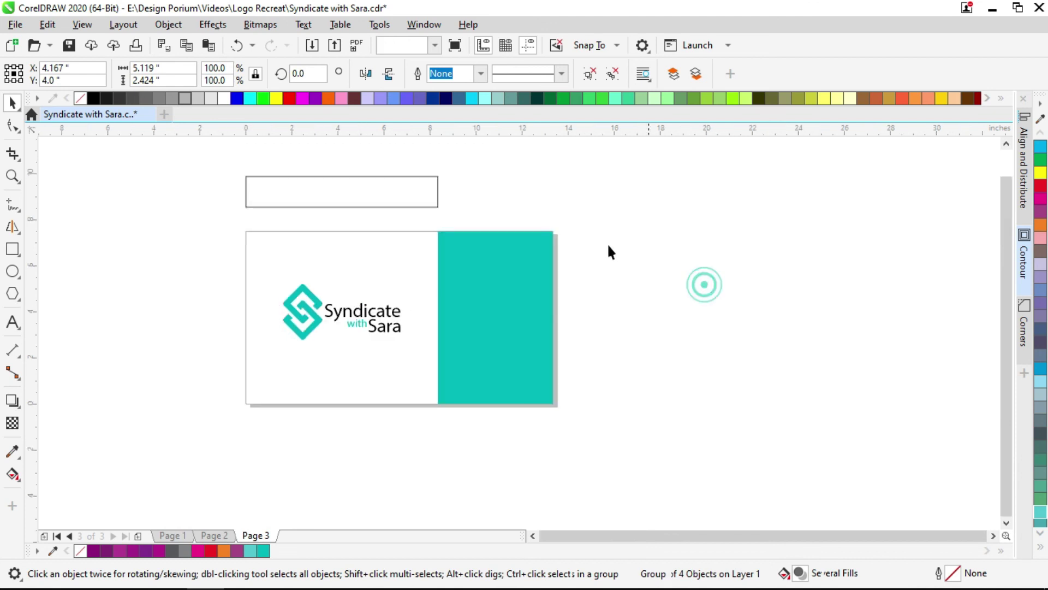
left_click(607, 242)
scroll(385, 341, "up", 2)
left_click(385, 341)
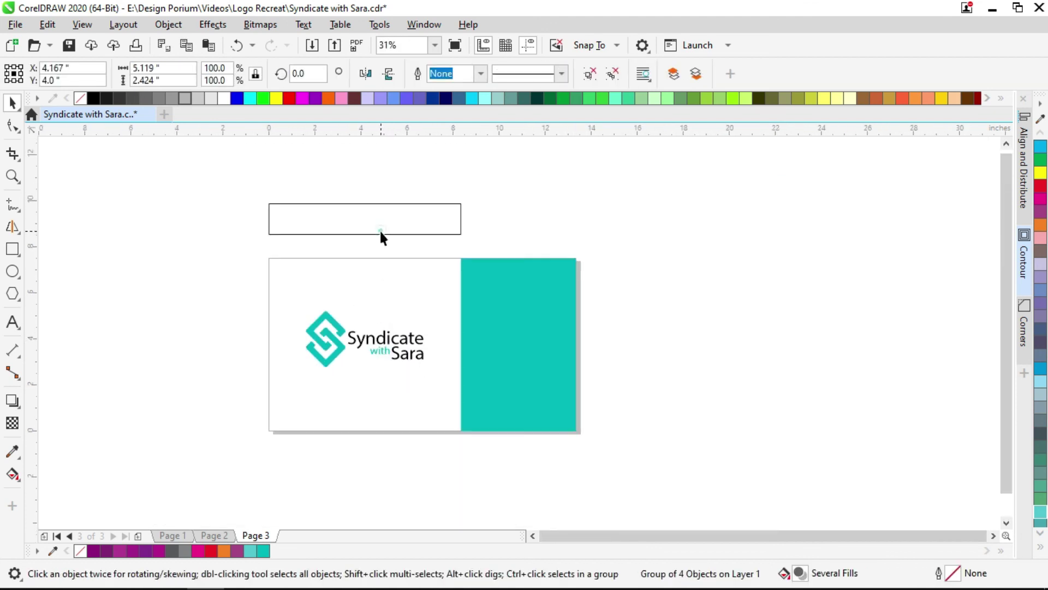
left_click(381, 233)
key("Delete")
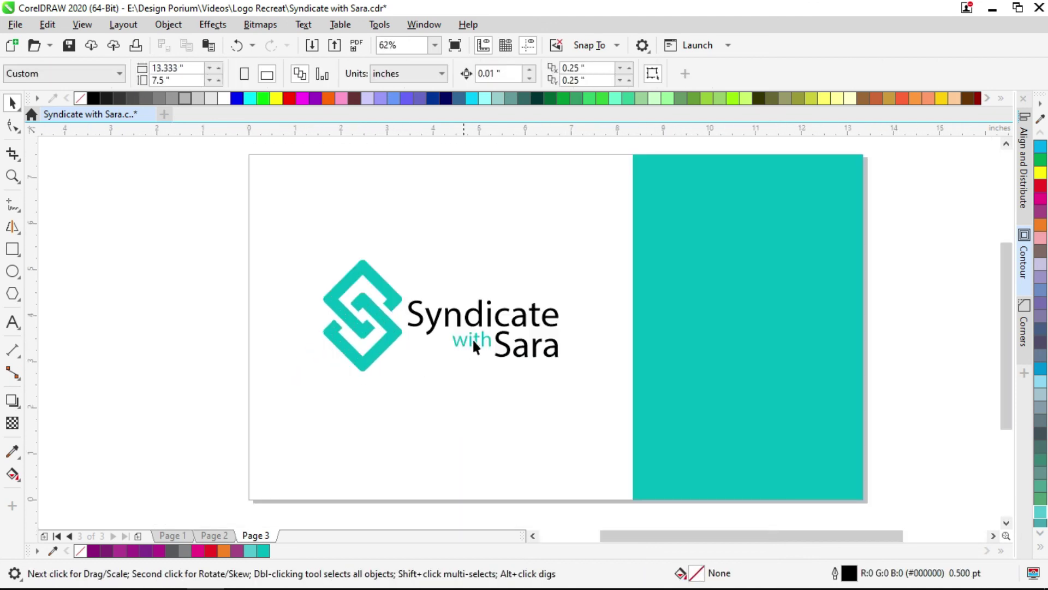
Place a copy of the logo, scaled to about 3.39 inches wide, centred horizontally in the lower part of the teal panel
left_click_drag(473, 339, 556, 379)
left_click_drag(645, 324, 606, 322)
left_click(614, 339, "shift")
left_click(705, 378)
left_click(604, 393)
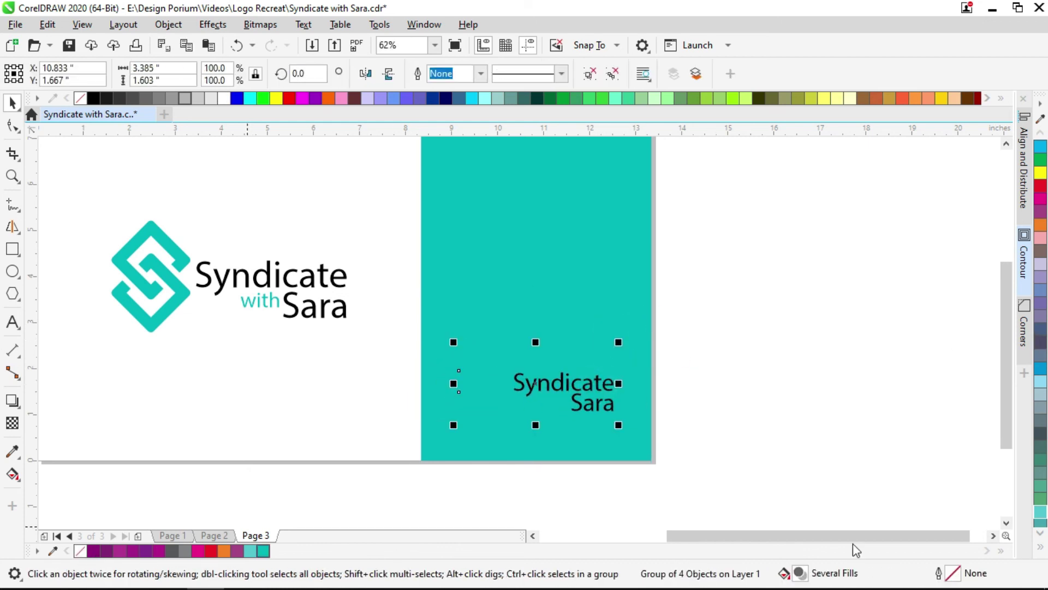
Fill the logo copy on the teal panel with white and move it slightly down to about Y 1.52 inches
left_click(1040, 546)
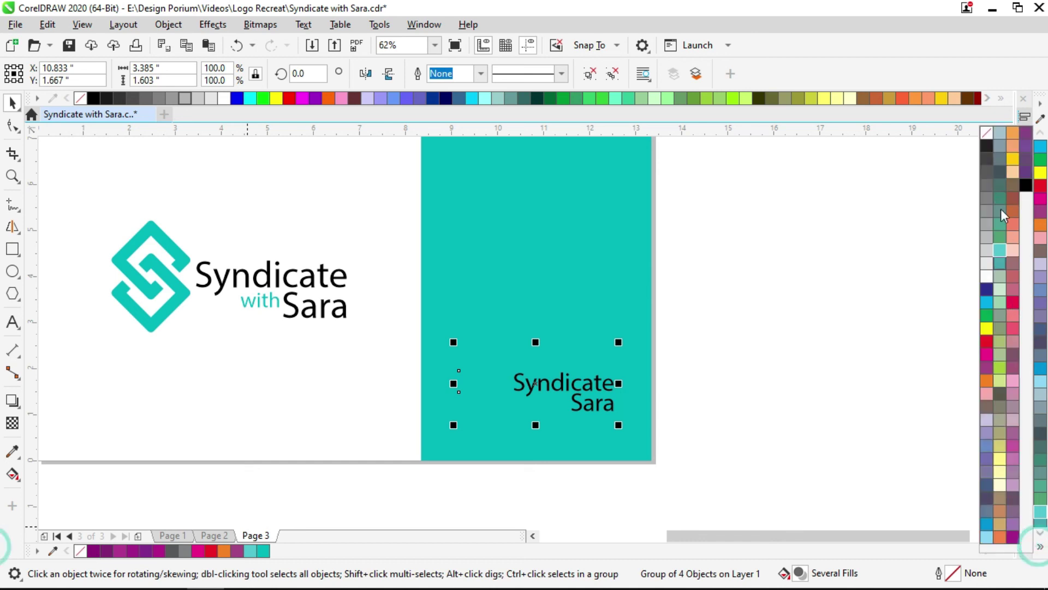
left_click(982, 279)
left_click_drag(574, 386, 576, 391)
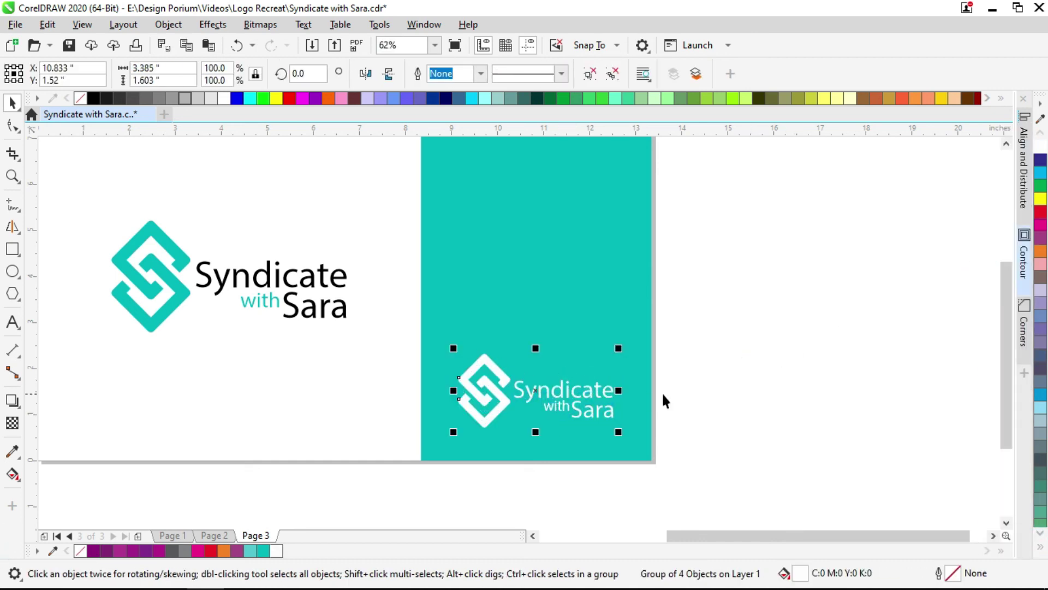
left_click(662, 391)
Add a page-sized rectangle of 13.333 by 7.5 inches behind the artwork and remove its outline
scroll(655, 394, "down", 2)
left_click_drag(699, 449, 749, 222)
double_click(12, 248)
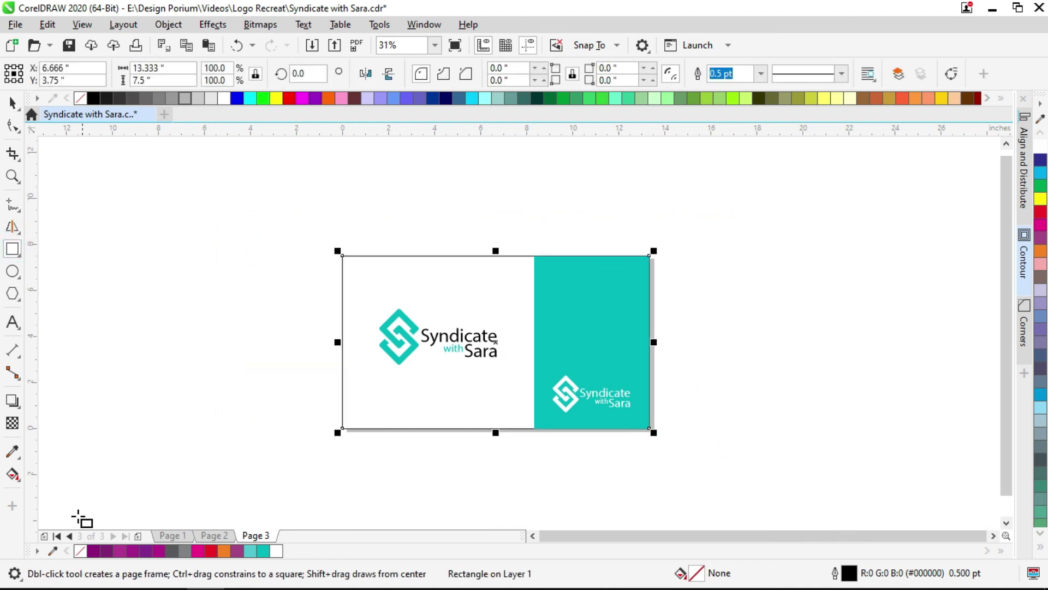
right_click(80, 551)
key("space")
left_click(466, 471)
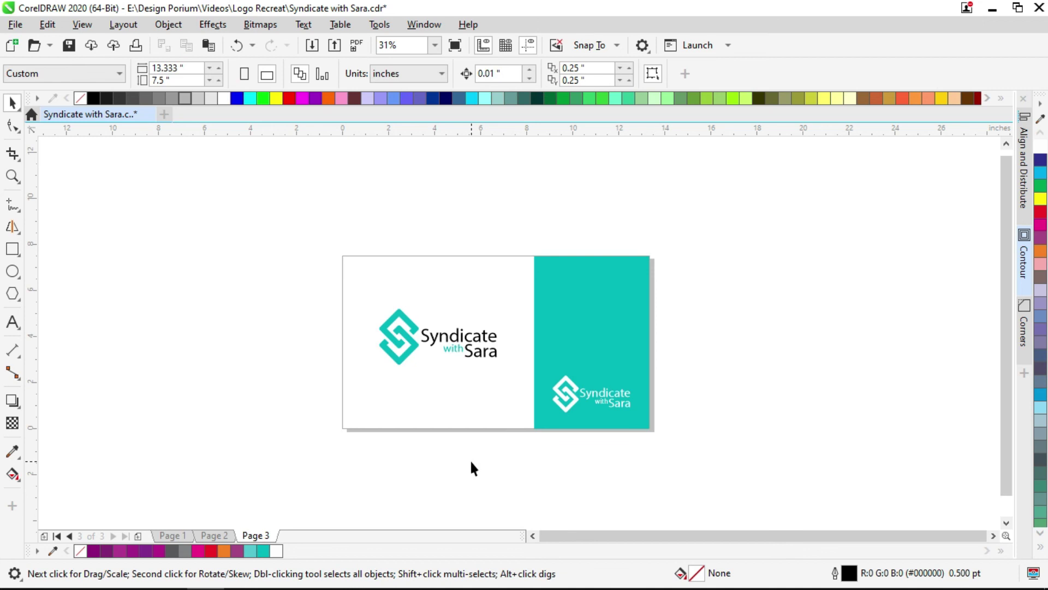
Save the document and show the finished layout in full-screen preview
scroll(473, 468, "up", 2)
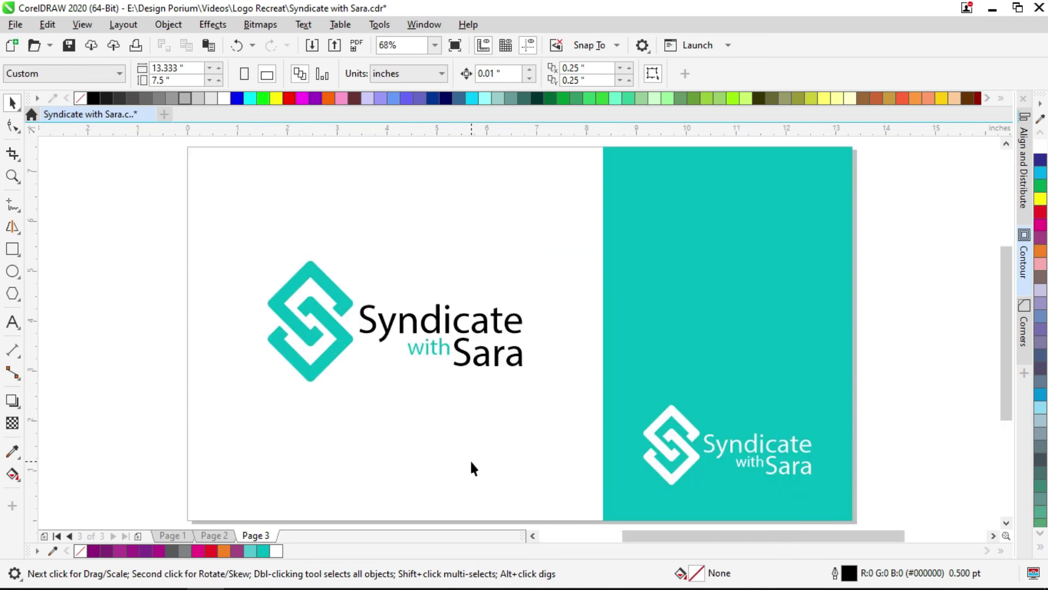
key("F9")
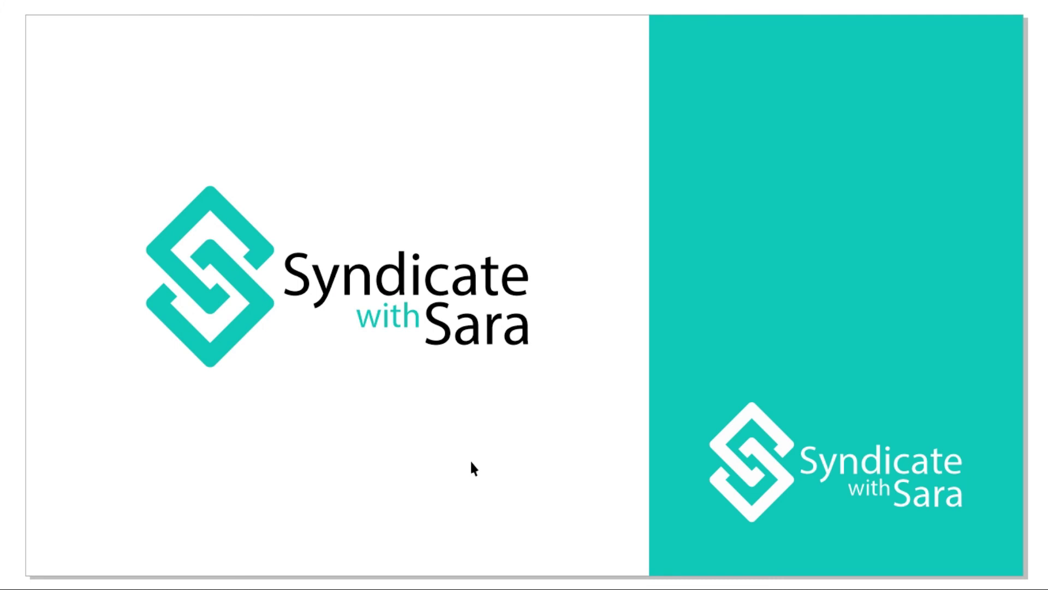